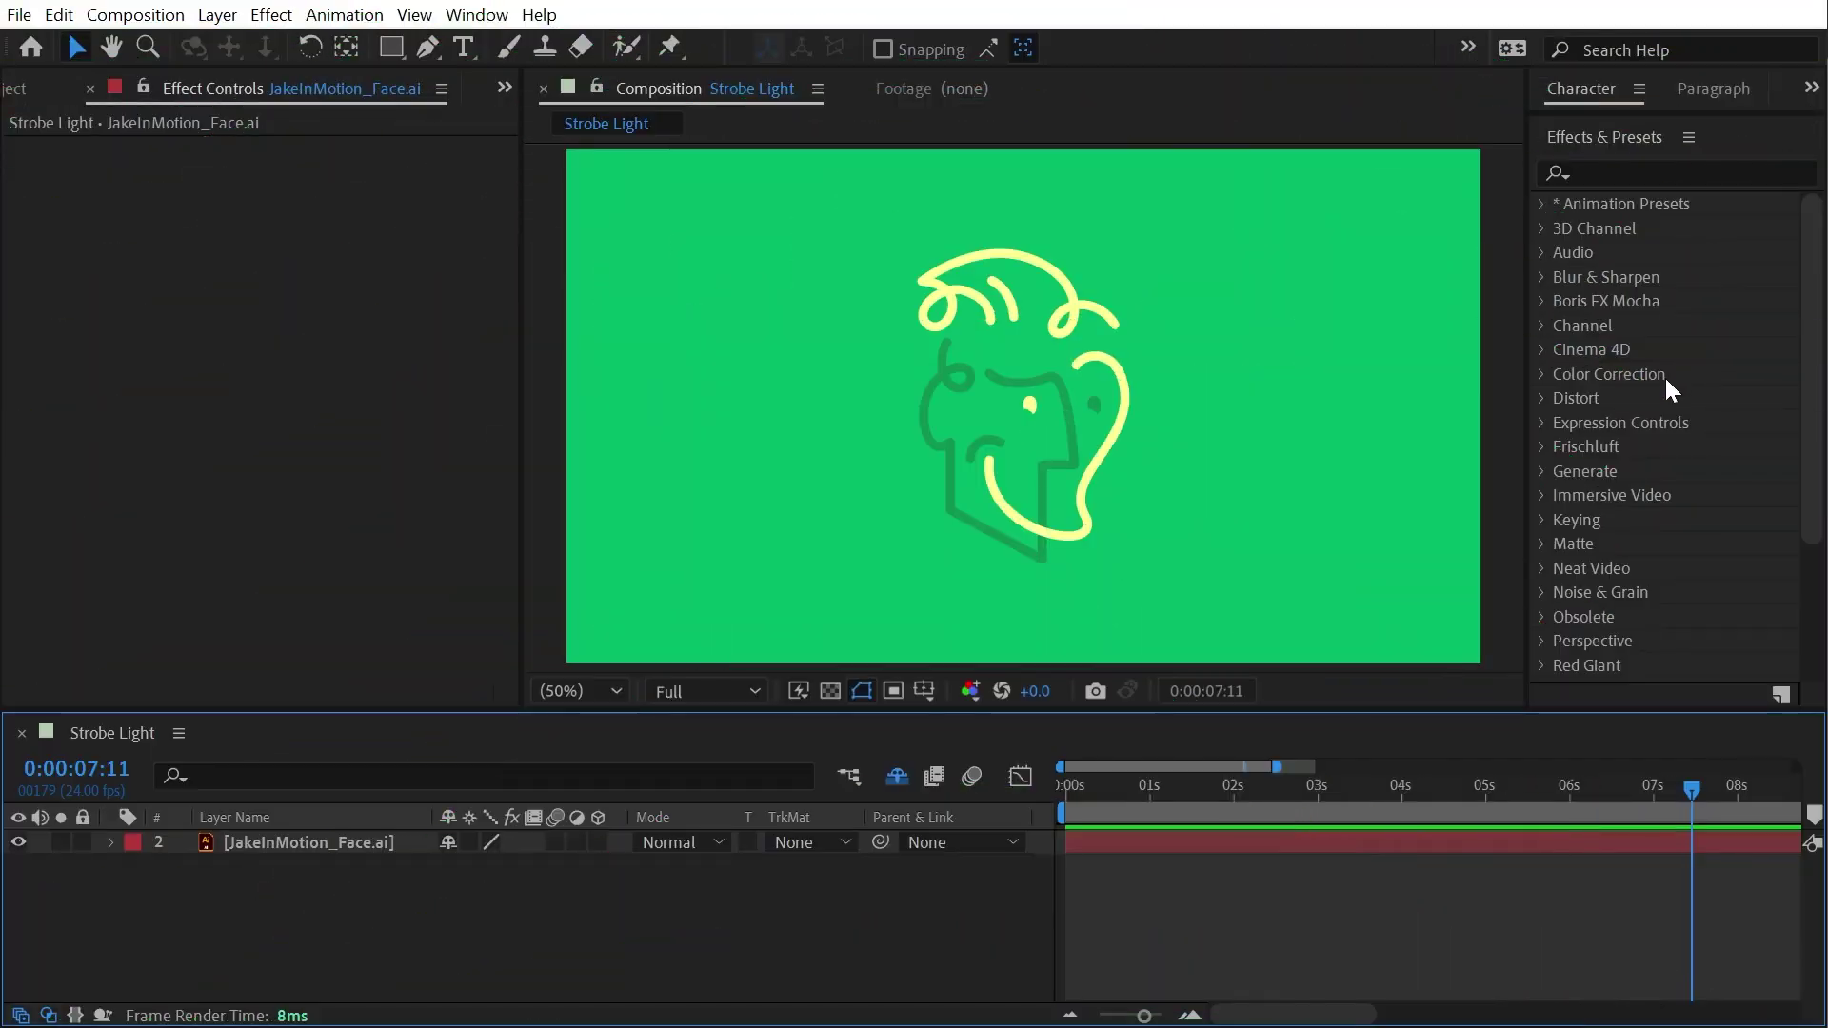
Step: Apply Stylize > Strobe Light to the JakeInMotion_Face.ai layer and preview the flicker
{"action": "scroll", "coordinate": [1666, 381], "scroll_direction": "down", "scroll_amount": 4}
{"action": "left_click", "coordinate": [1541, 548]}
{"action": "scroll", "coordinate": [1674, 501], "scroll_direction": "down", "scroll_amount": 5}
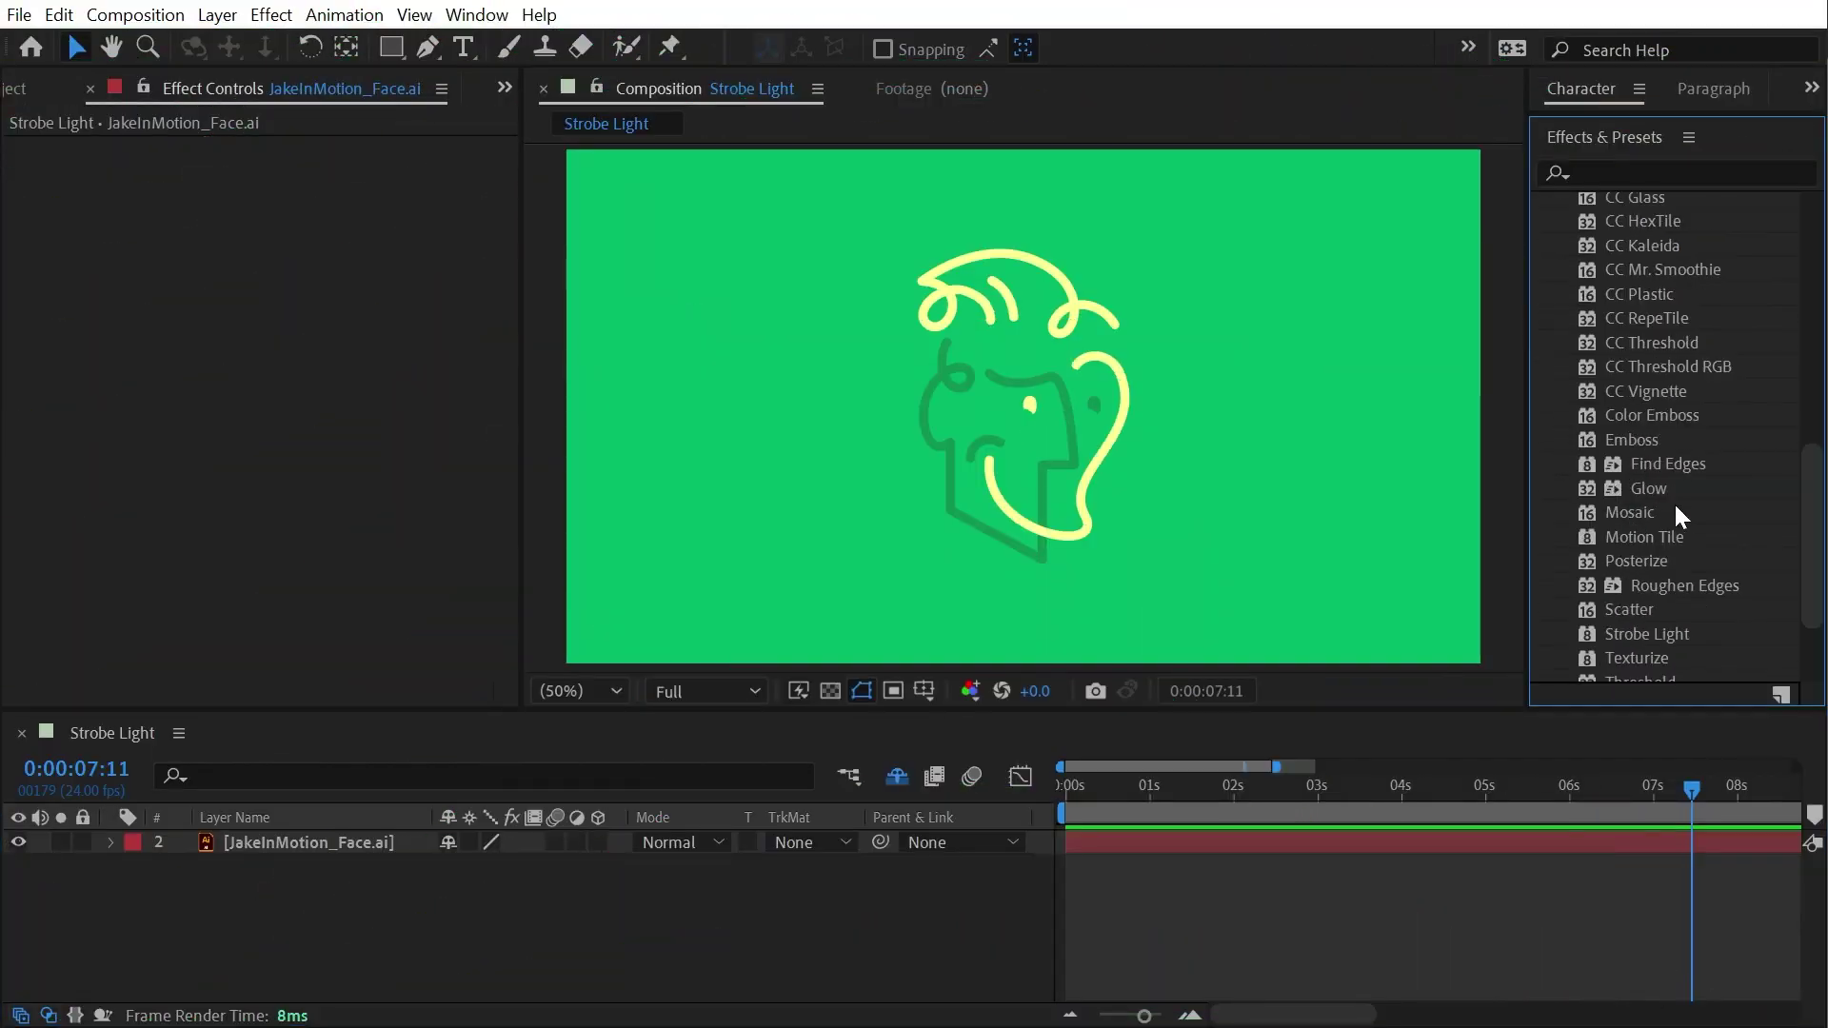
{"action": "left_click_drag", "start_coordinate": [1642, 514], "coordinate": [1053, 494]}
{"action": "left_click_drag", "start_coordinate": [1180, 790], "coordinate": [1037, 800]}
{"action": "key", "text": "space"}
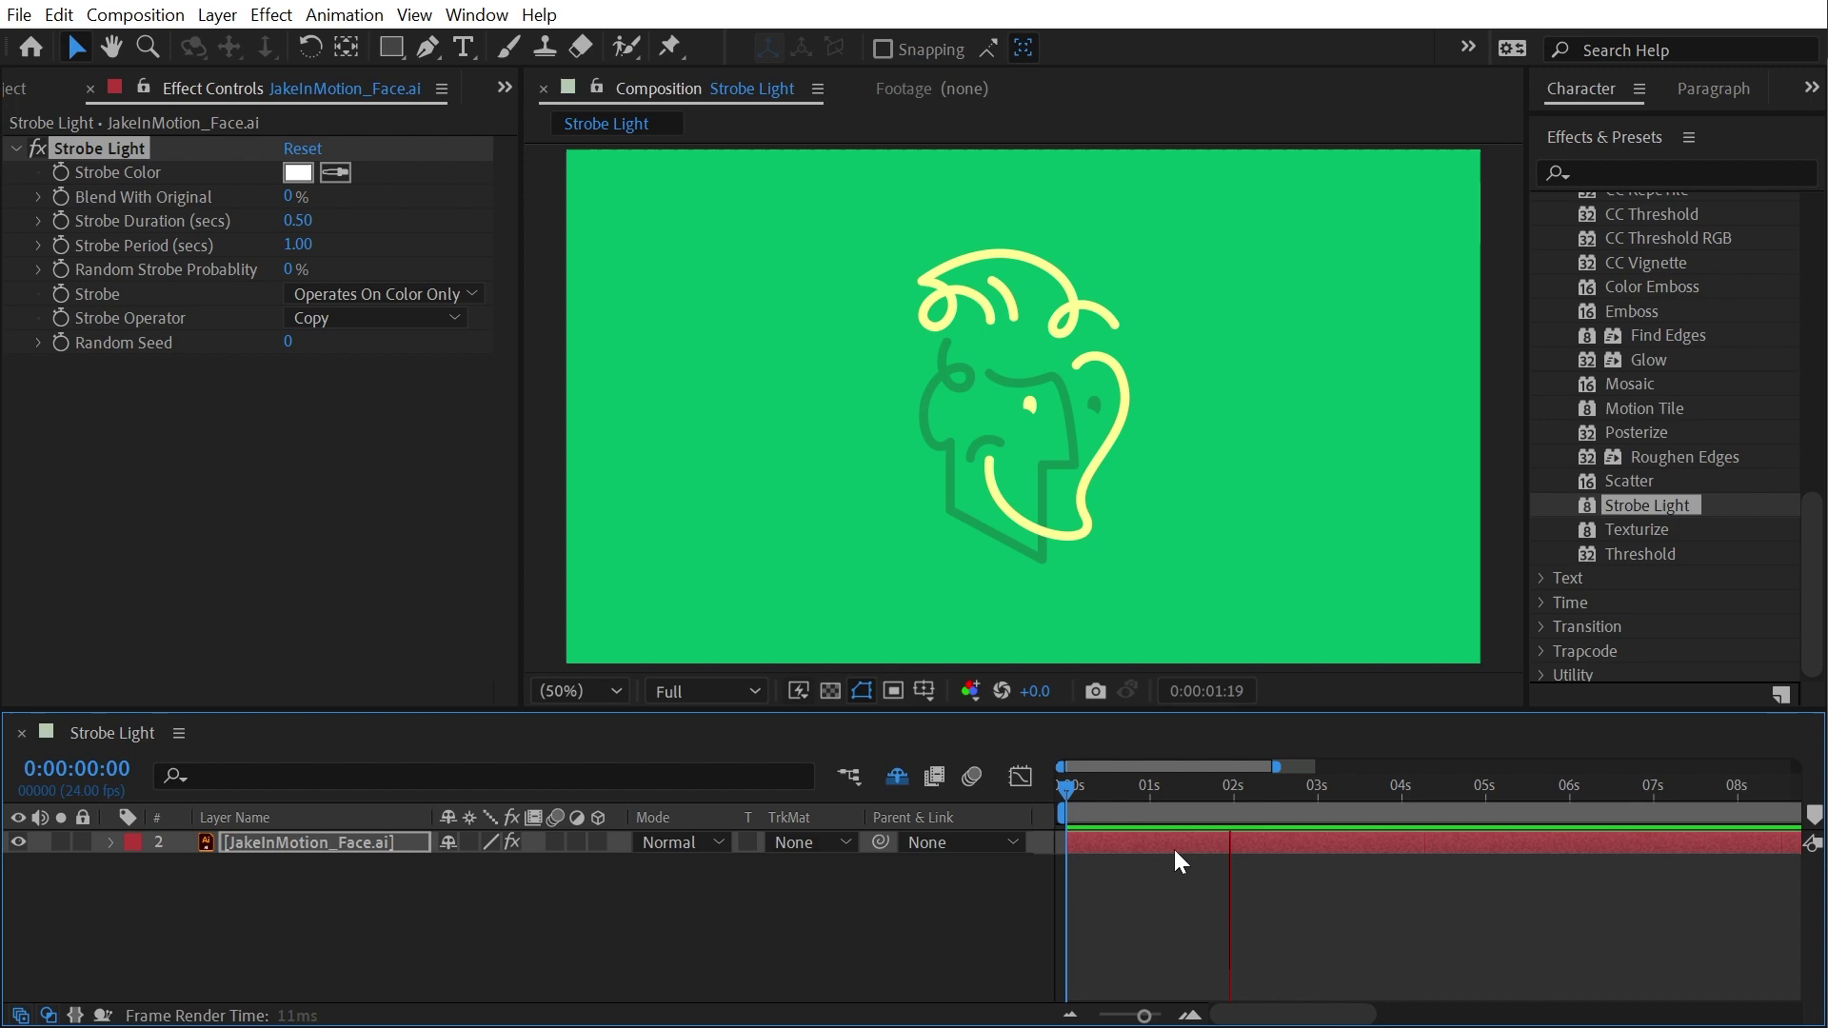
{"action": "key", "text": "space"}
{"action": "left_click_drag", "start_coordinate": [1312, 794], "coordinate": [1078, 800]}
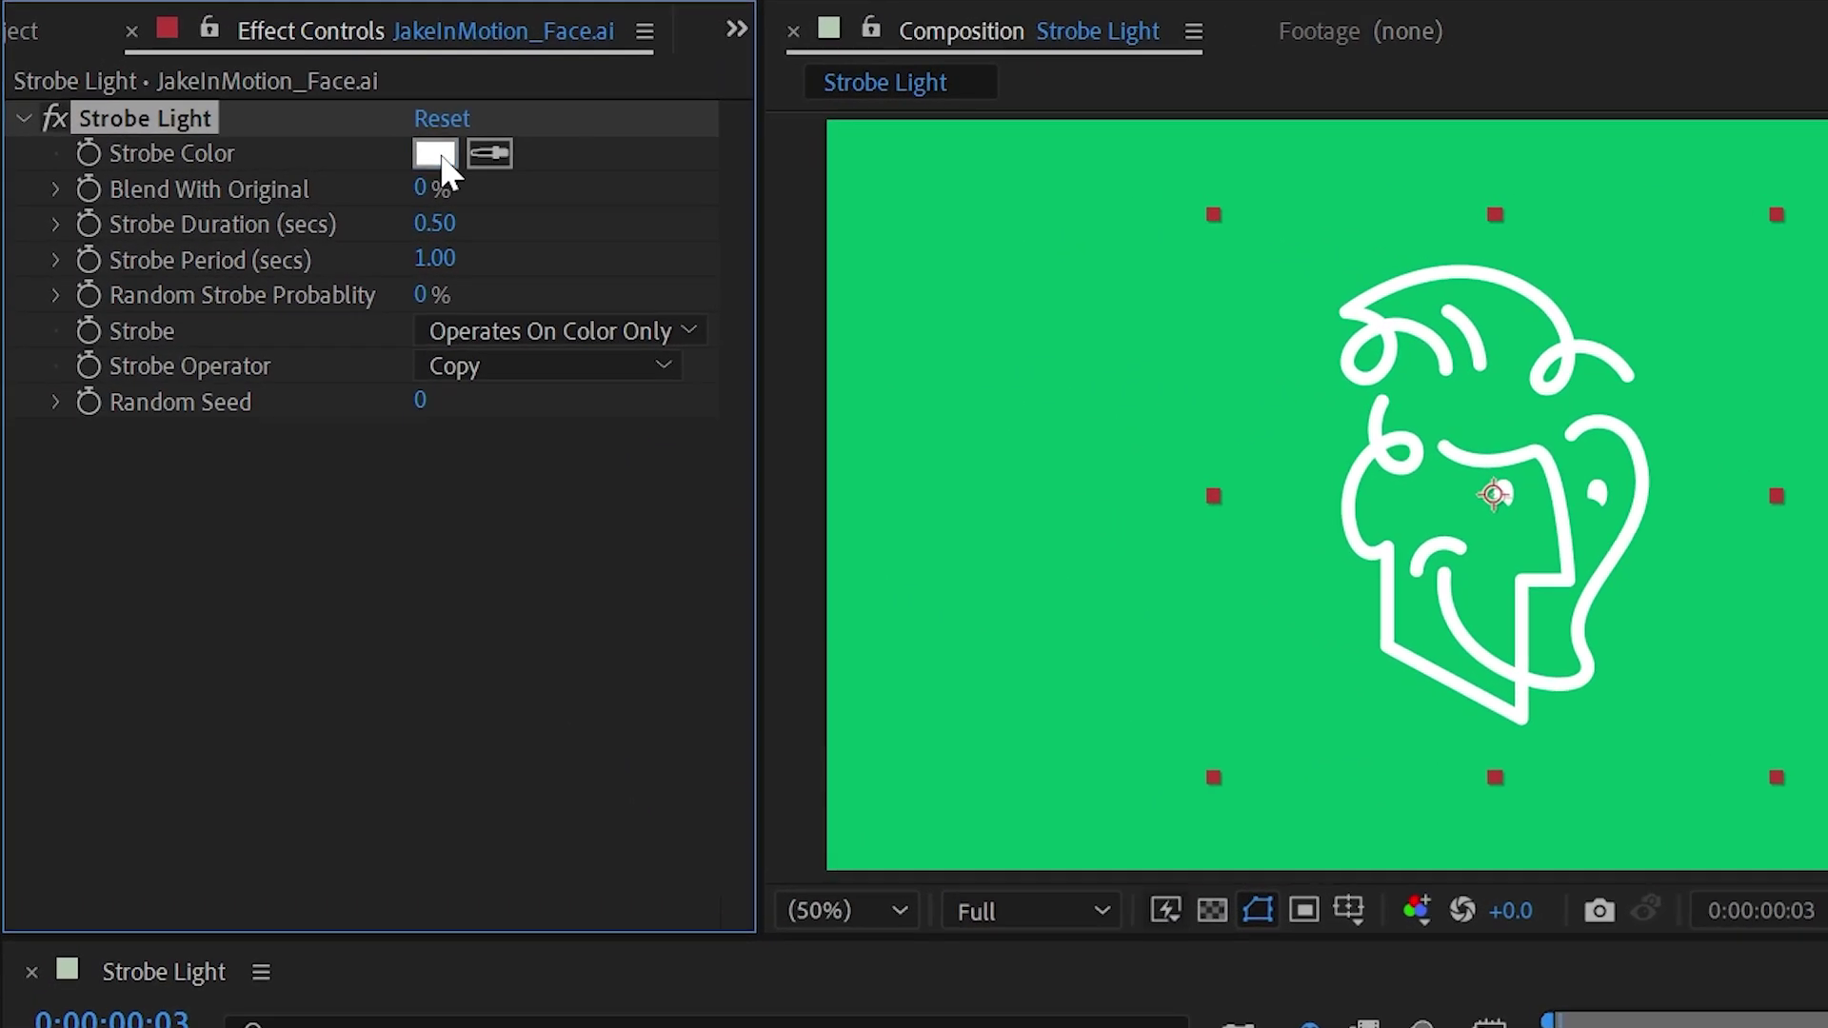
{"action": "left_click", "coordinate": [298, 173]}
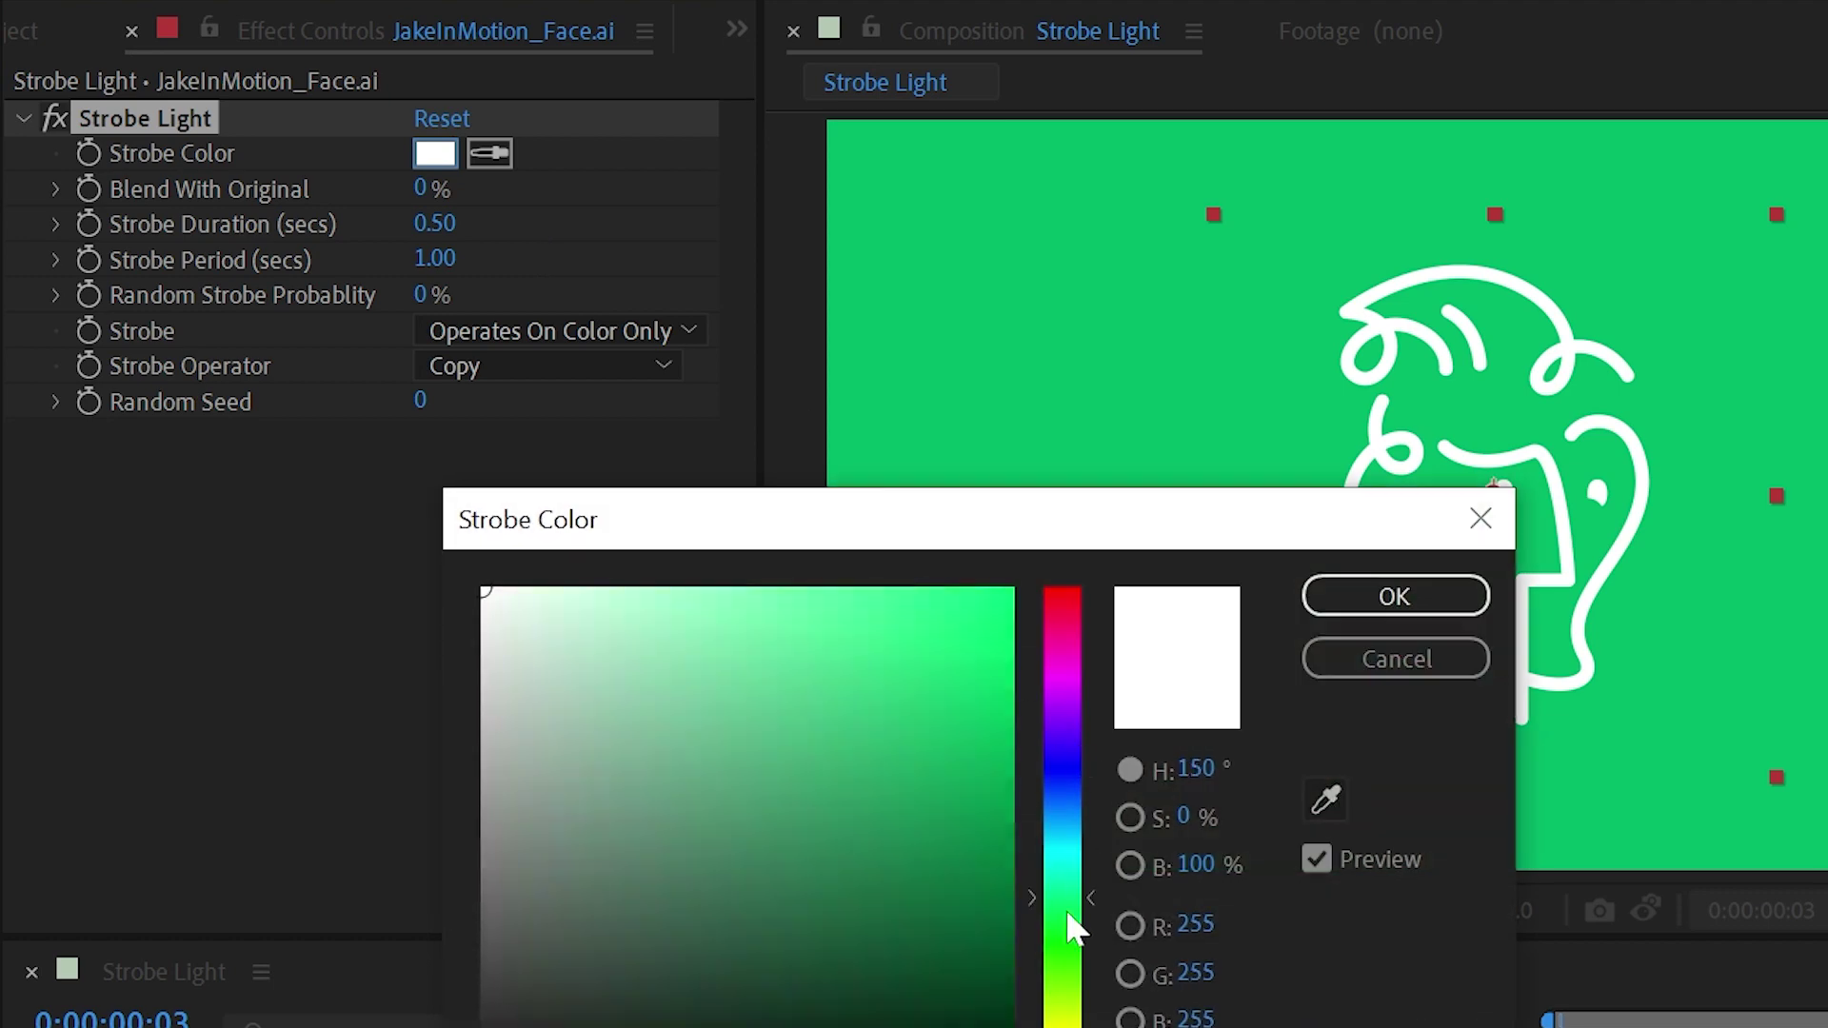
{"action": "left_click_drag", "start_coordinate": [1074, 928], "coordinate": [1066, 1027]}
{"action": "left_click_drag", "start_coordinate": [1000, 600], "coordinate": [1062, 557]}
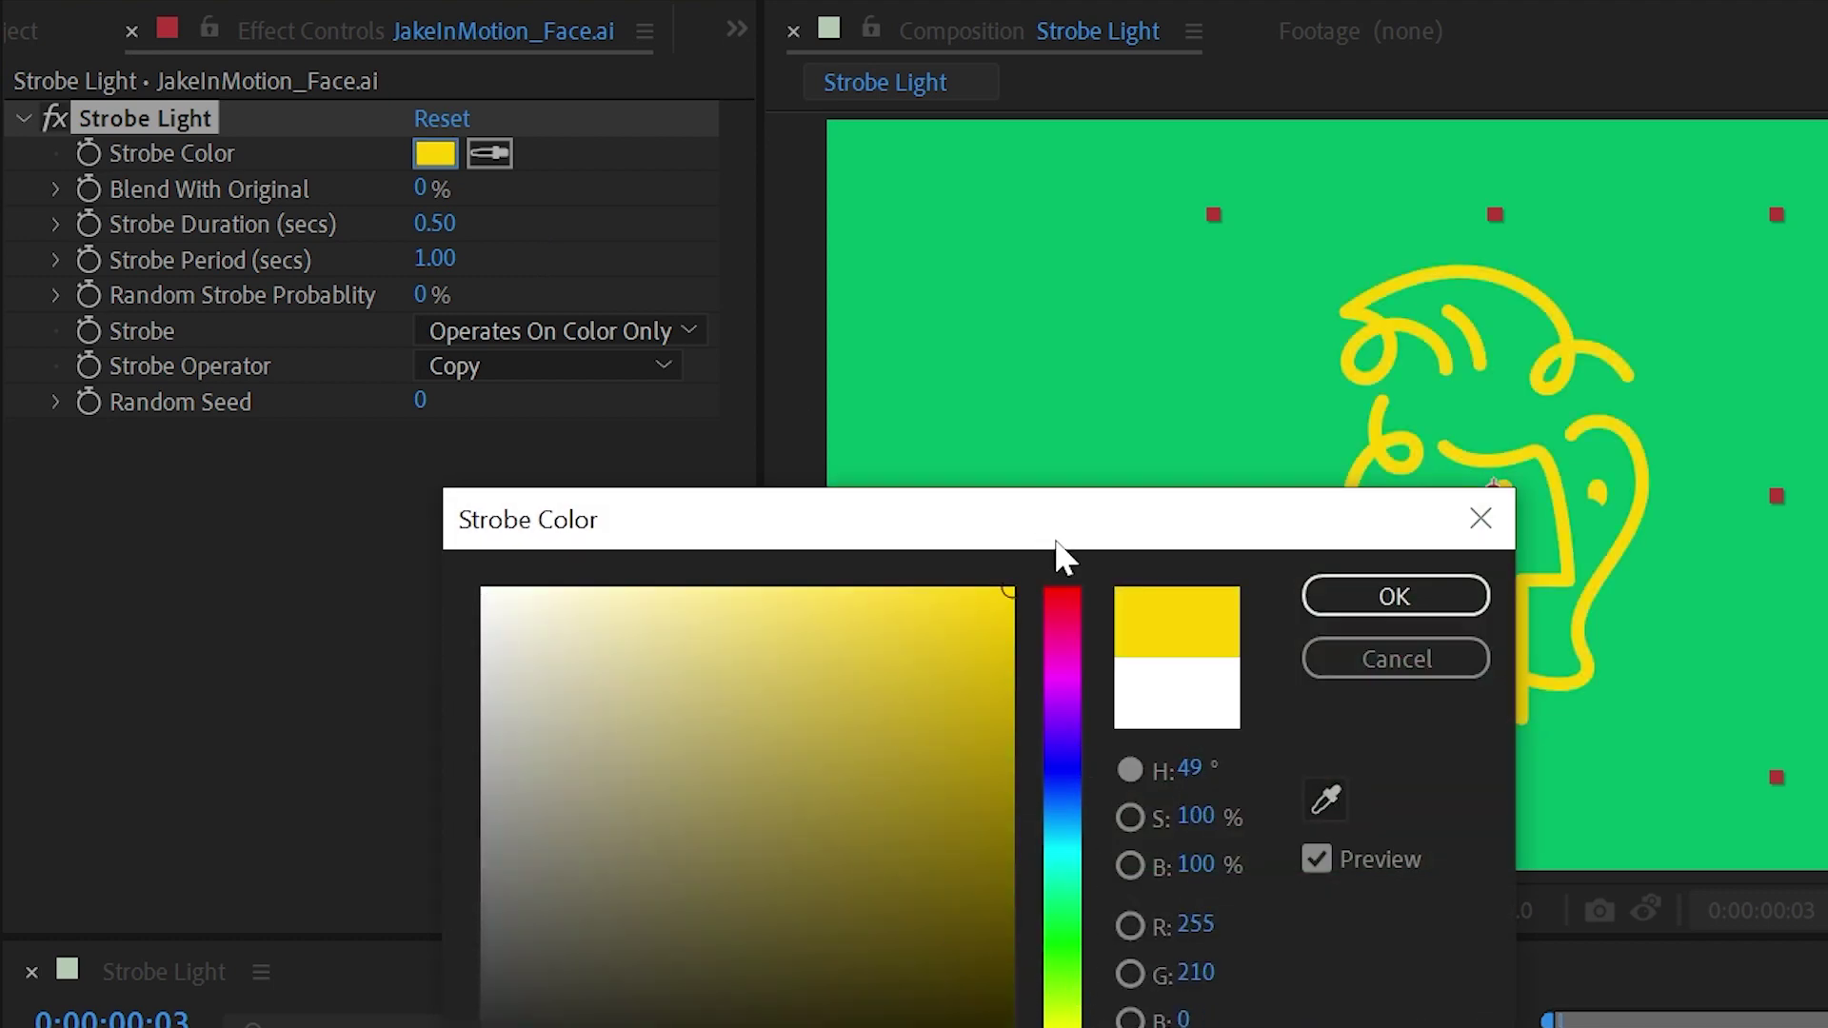
{"action": "left_click", "coordinate": [1388, 599]}
{"action": "key", "text": "space"}
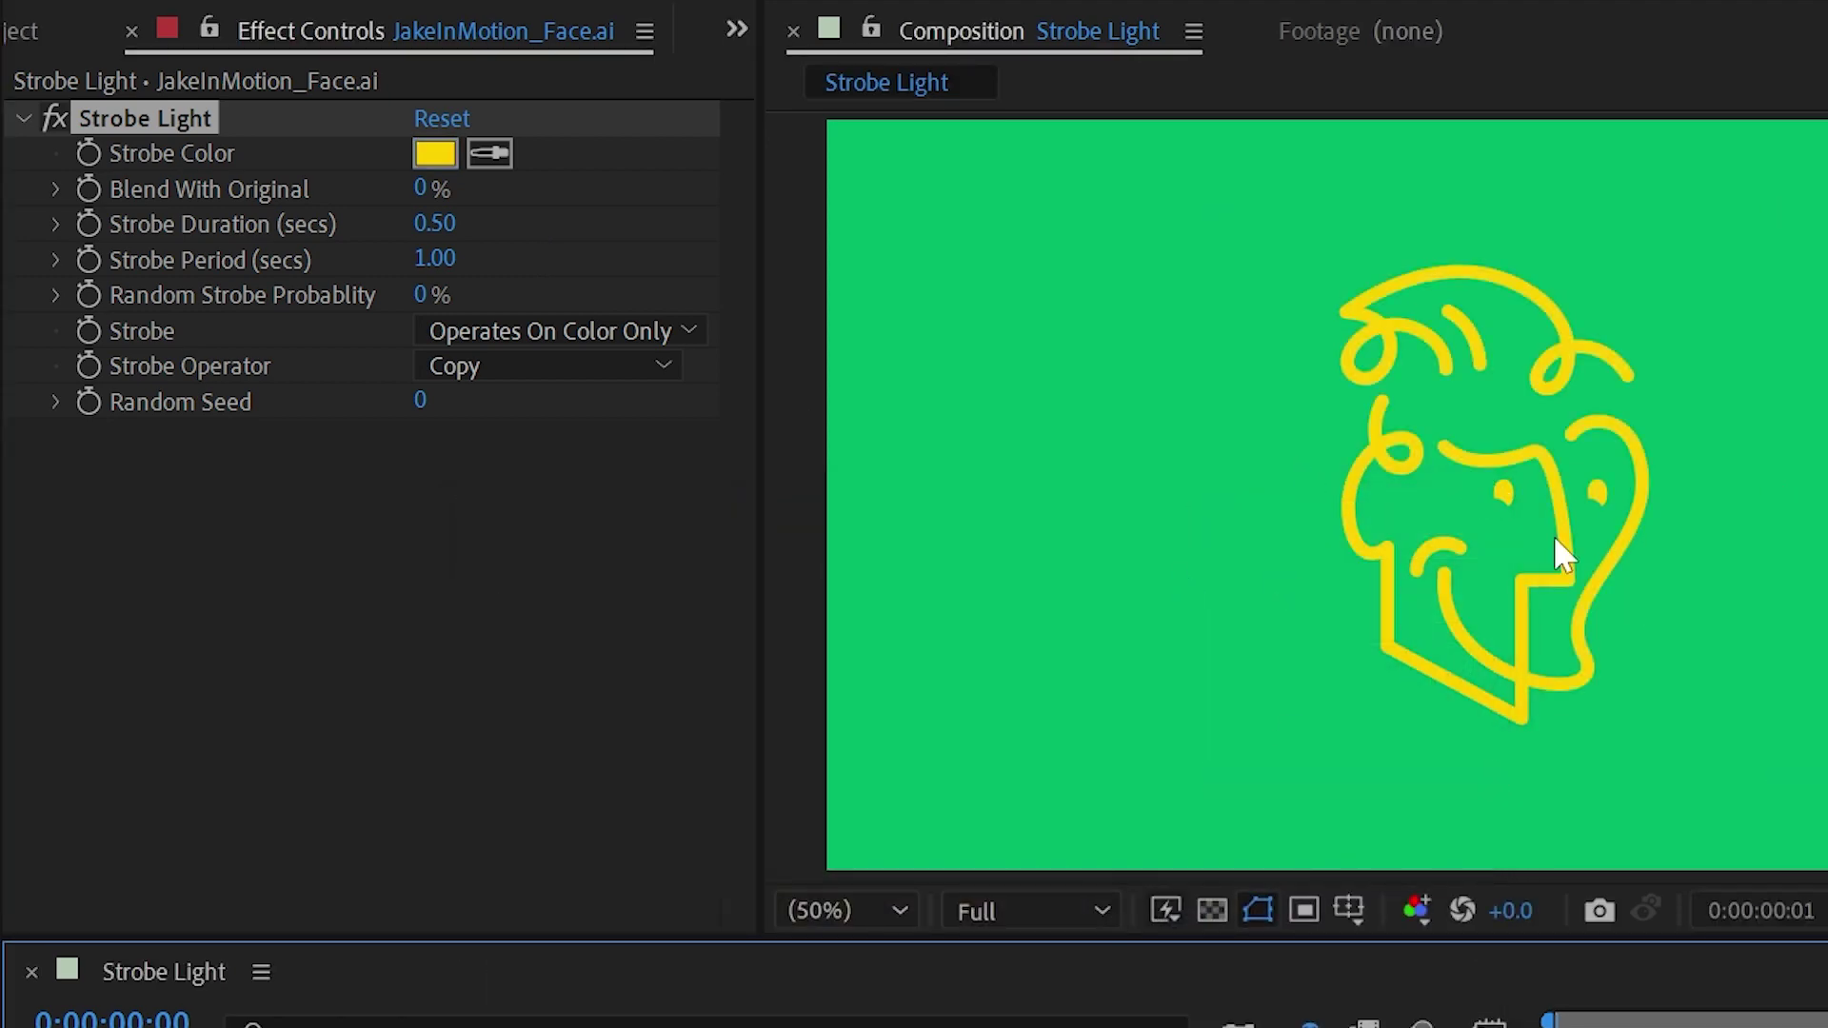
{"action": "key", "text": "space"}
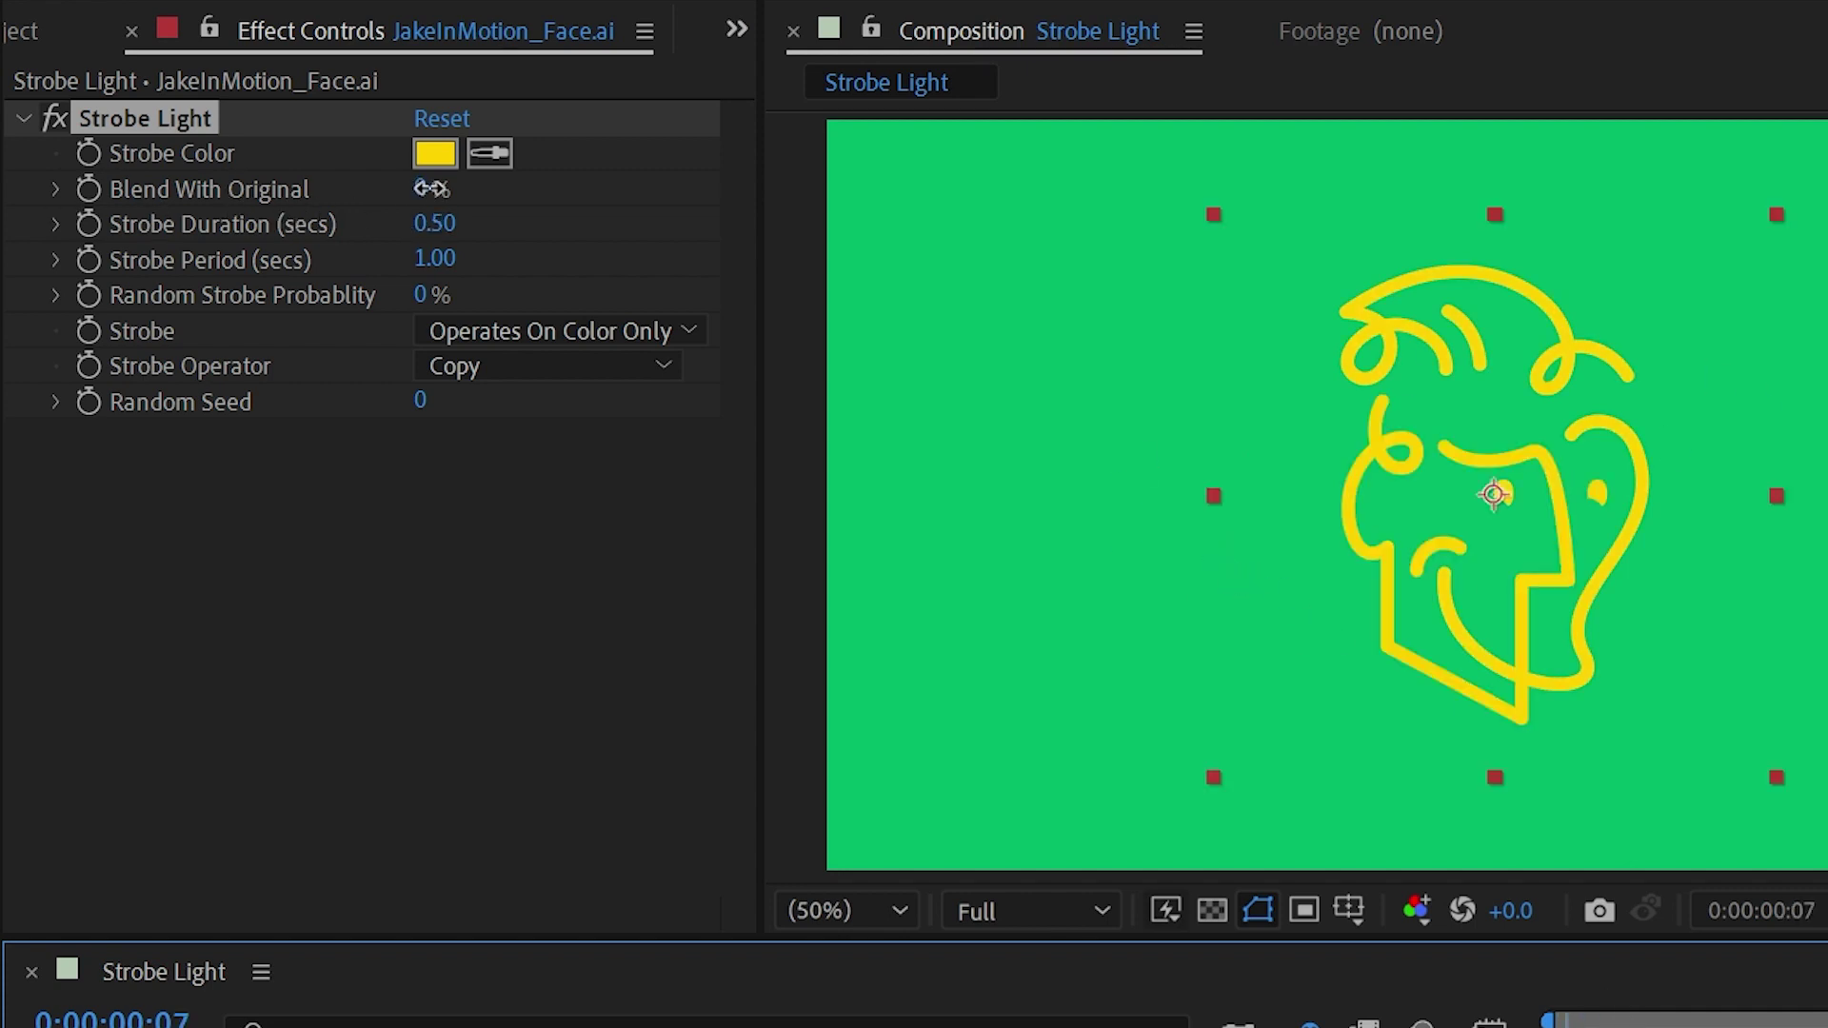
{"action": "left_click_drag", "start_coordinate": [431, 188], "coordinate": [819, 180]}
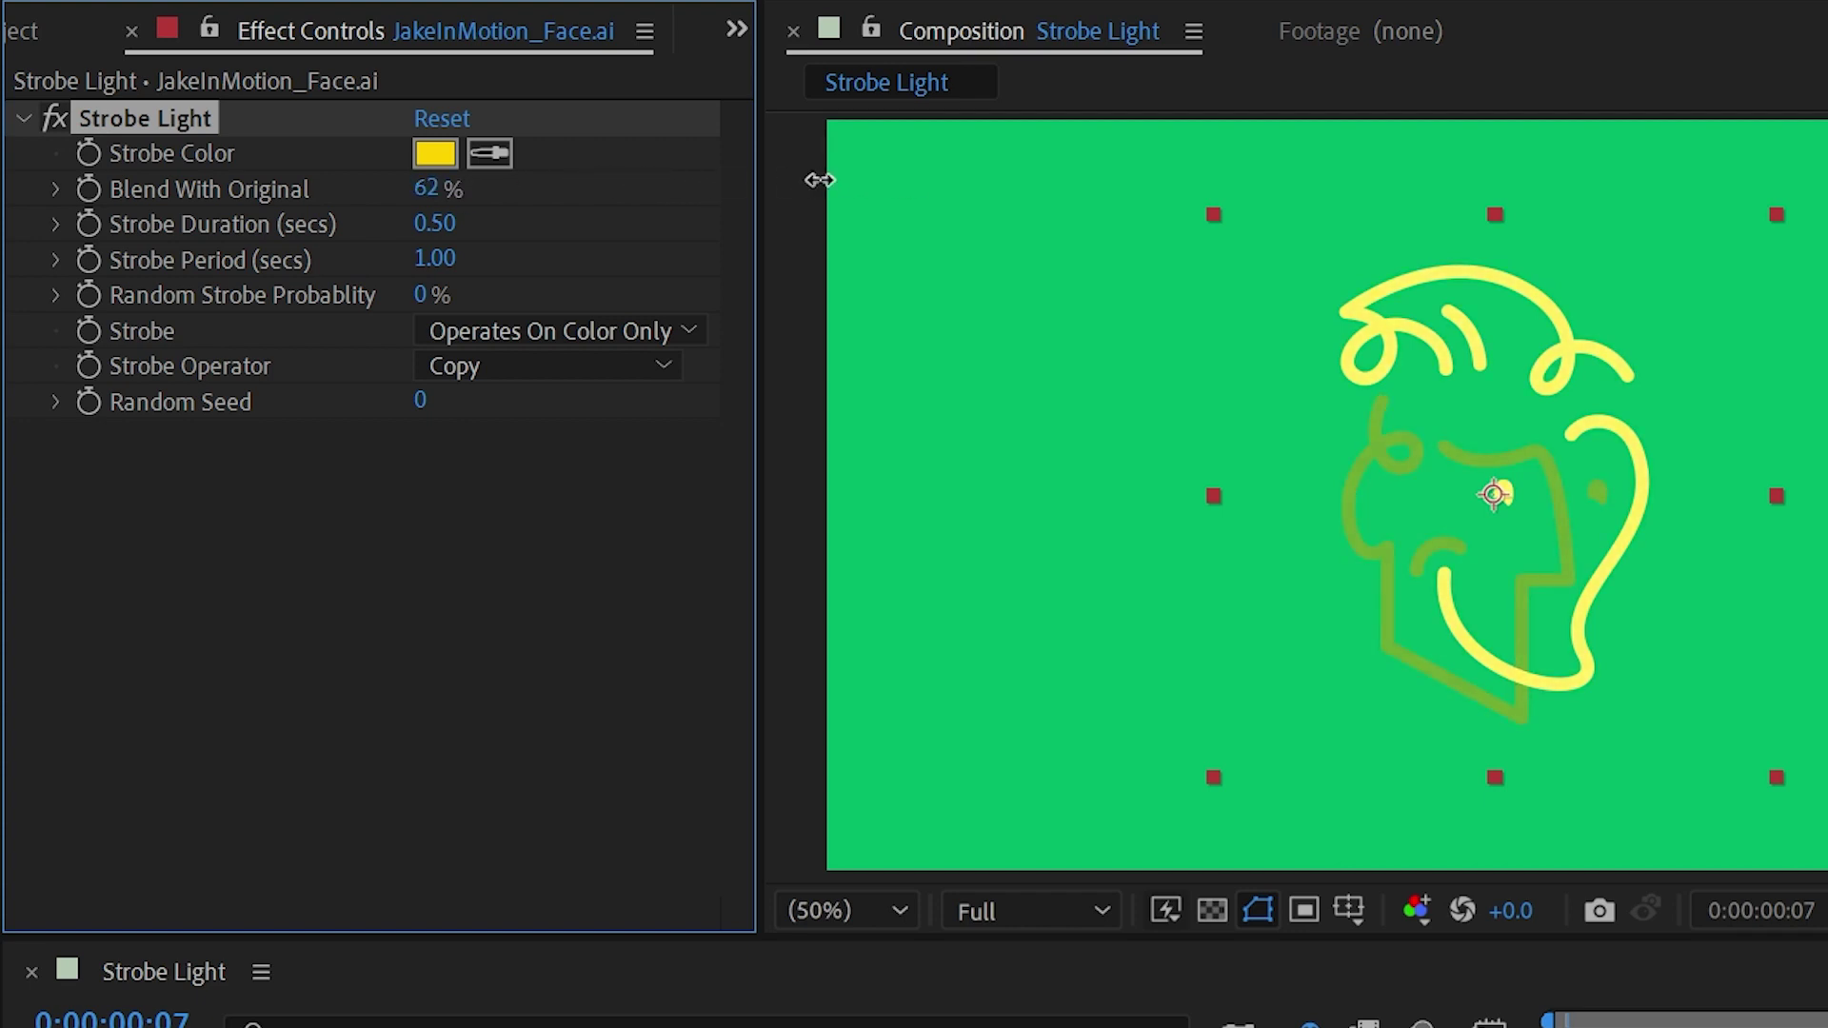
{"action": "left_click", "coordinate": [435, 153]}
{"action": "mouse_move", "coordinate": [1065, 684]}
{"action": "left_mouse_down"}
{"action": "mouse_move", "coordinate": [1060, 665]}
{"action": "mouse_move", "coordinate": [1068, 682]}
{"action": "left_mouse_up"}
{"action": "left_click", "coordinate": [1372, 597]}
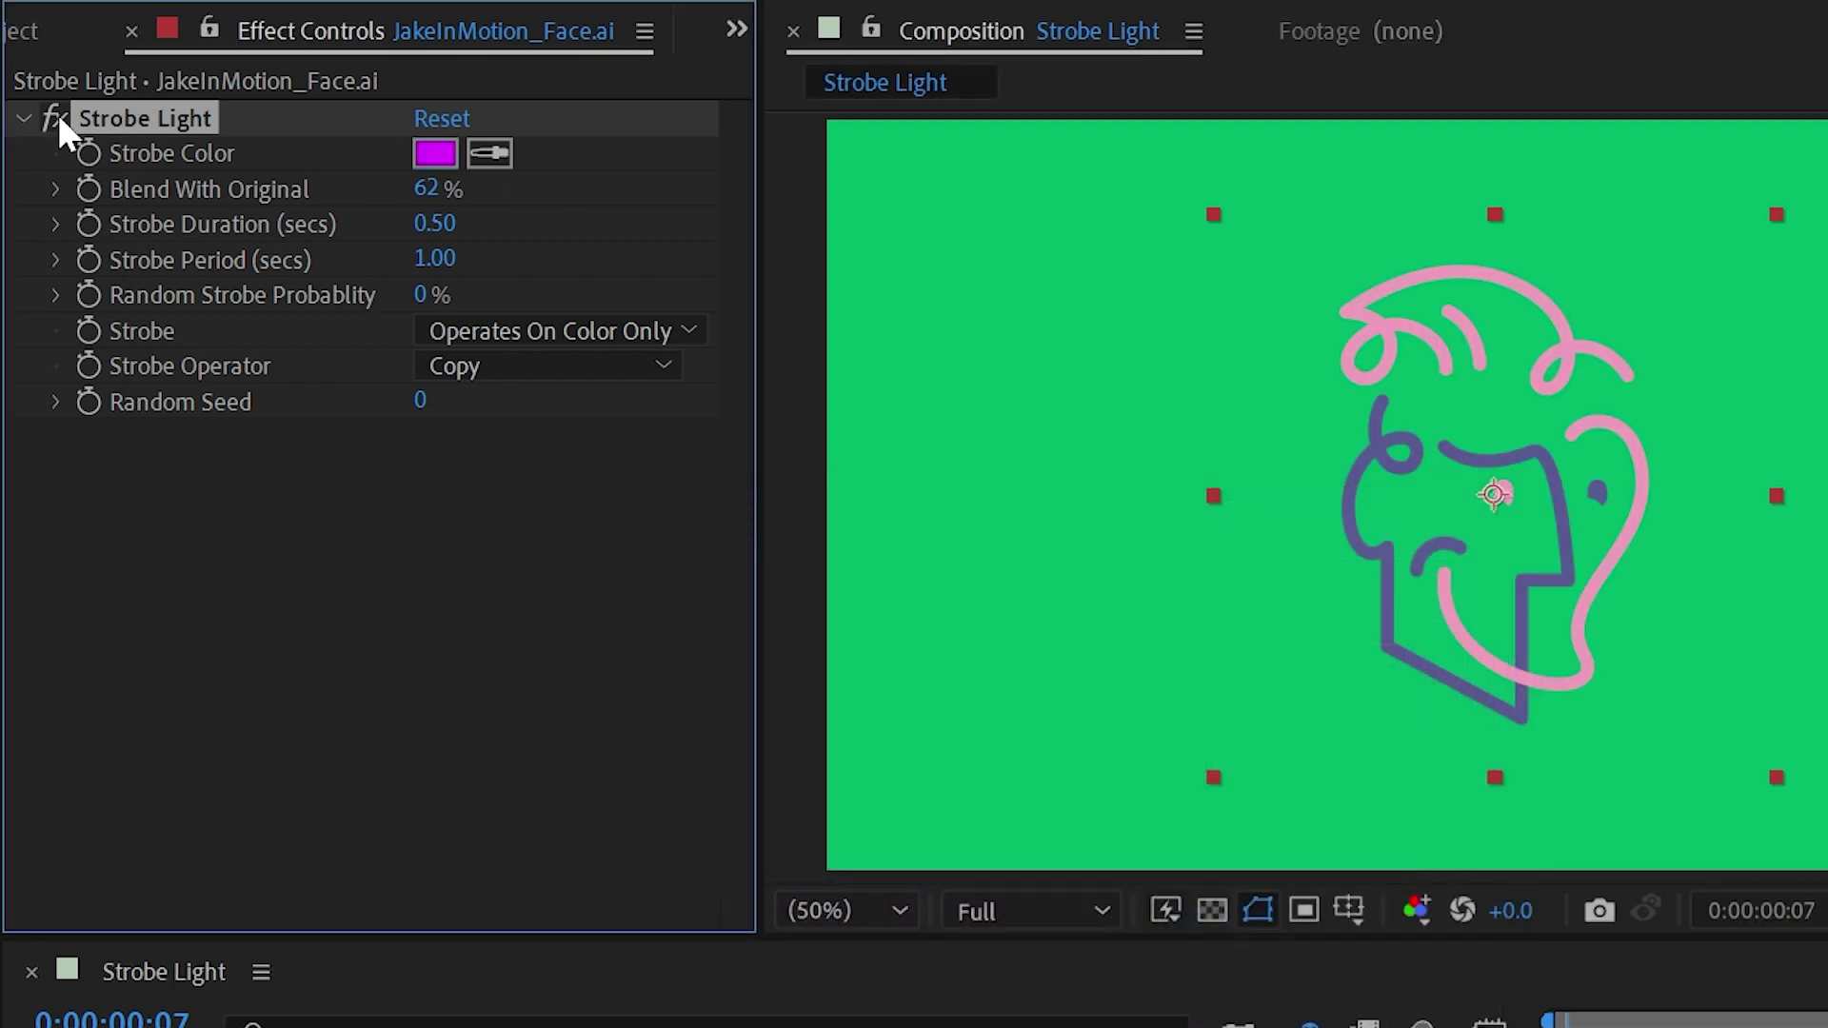
{"action": "key", "text": "Page_Down"}
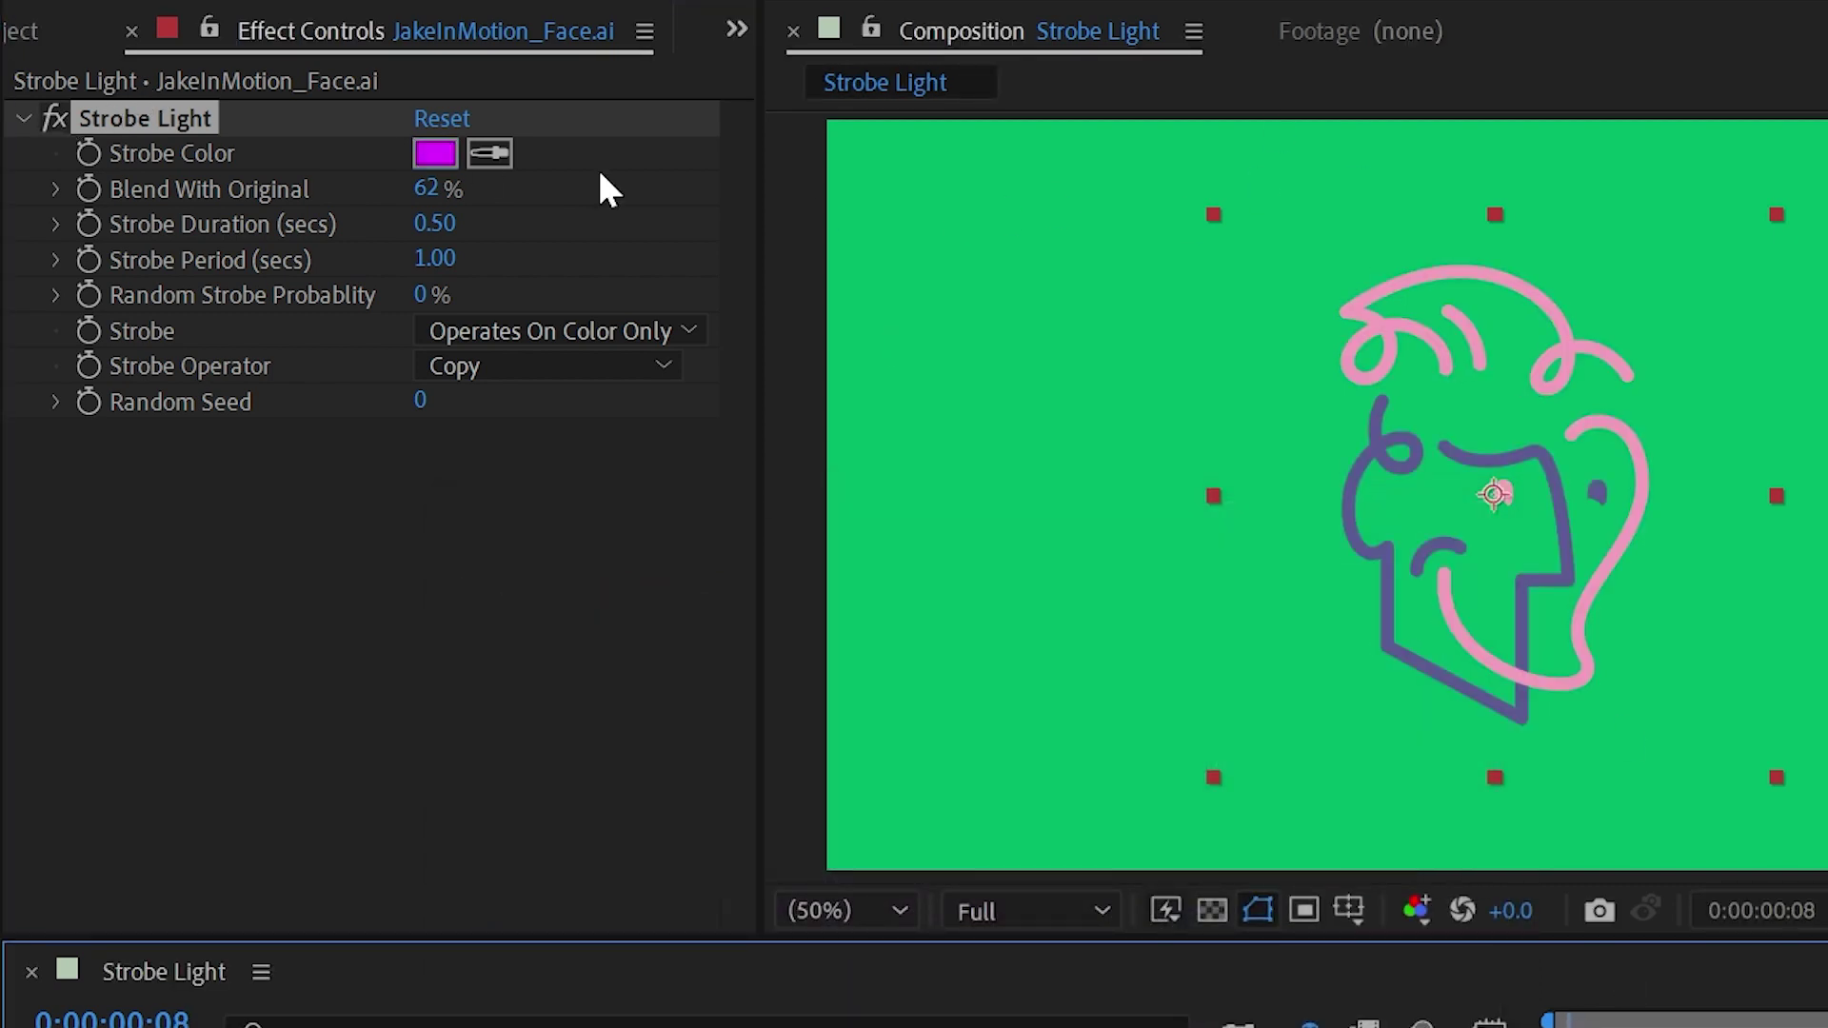
{"action": "mouse_move", "coordinate": [422, 187]}
{"action": "left_mouse_down"}
{"action": "mouse_move", "coordinate": [298, 187]}
{"action": "mouse_move", "coordinate": [530, 200]}
{"action": "mouse_move", "coordinate": [245, 188]}
{"action": "mouse_move", "coordinate": [226, 208]}
{"action": "mouse_move", "coordinate": [429, 185]}
{"action": "mouse_move", "coordinate": [228, 184]}
{"action": "left_mouse_up"}
{"action": "left_click", "coordinate": [442, 118]}
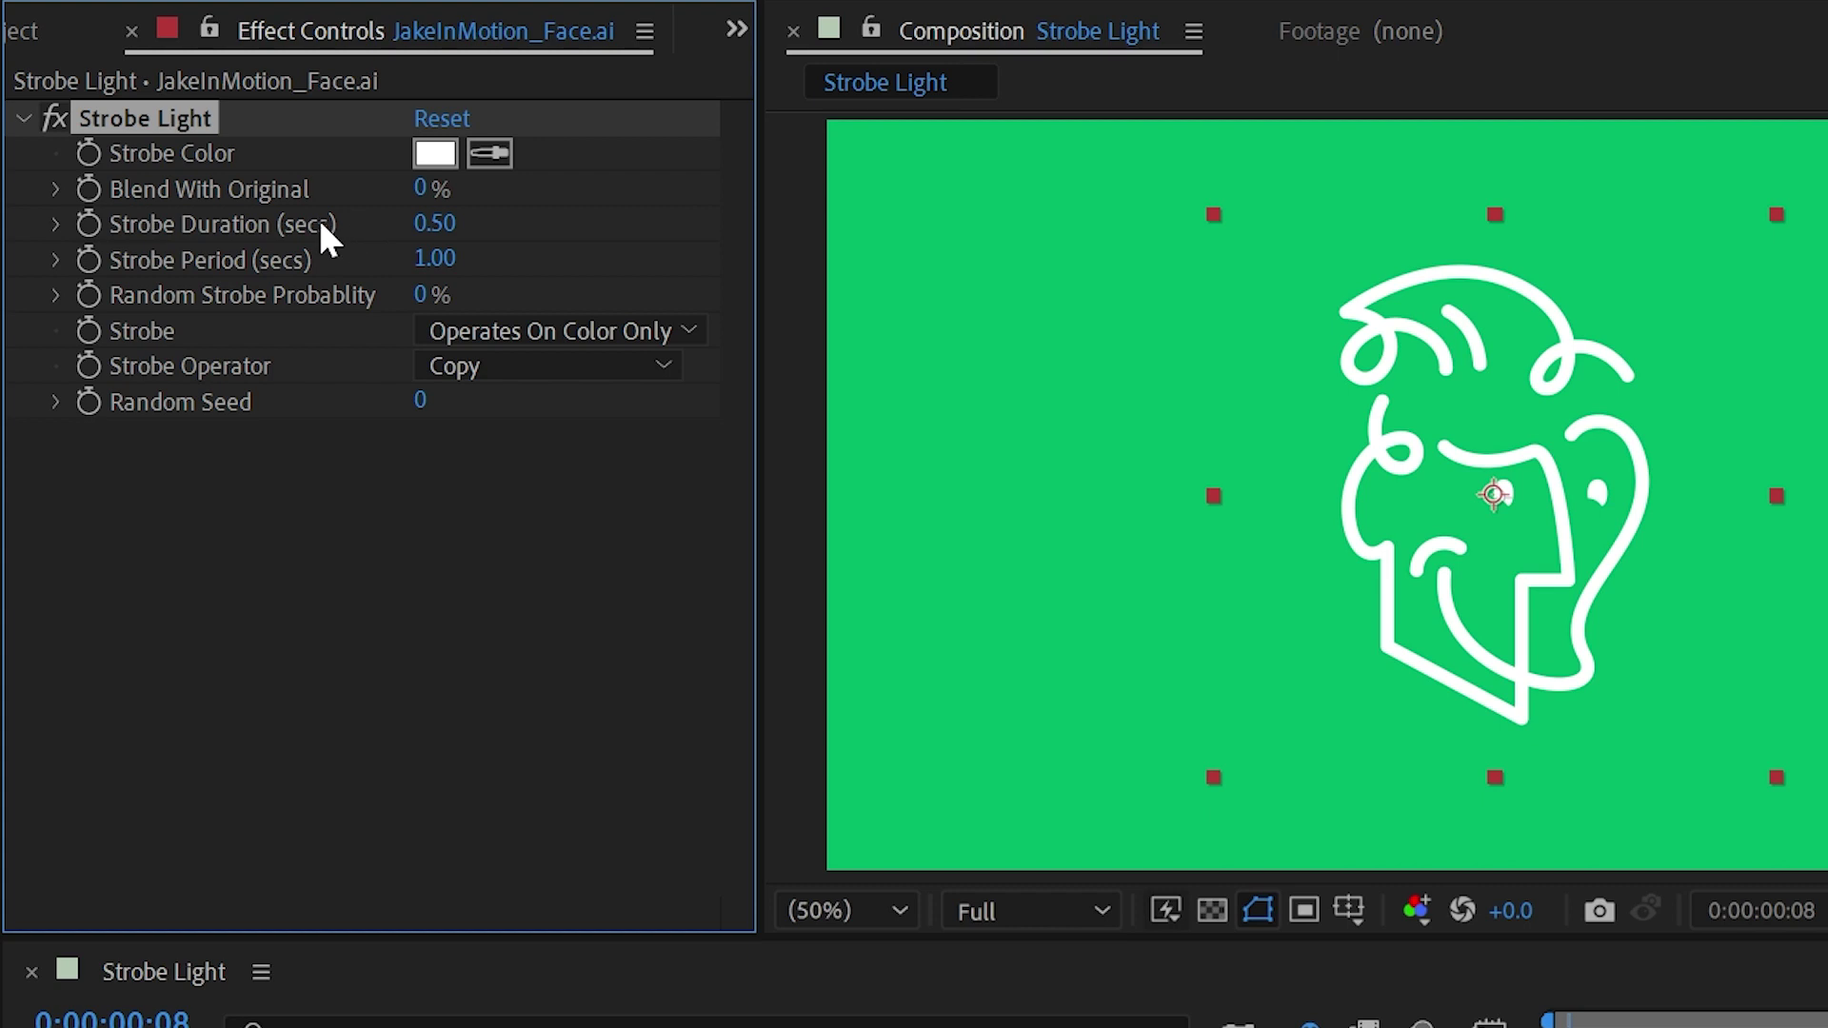
{"action": "key", "text": "Home"}
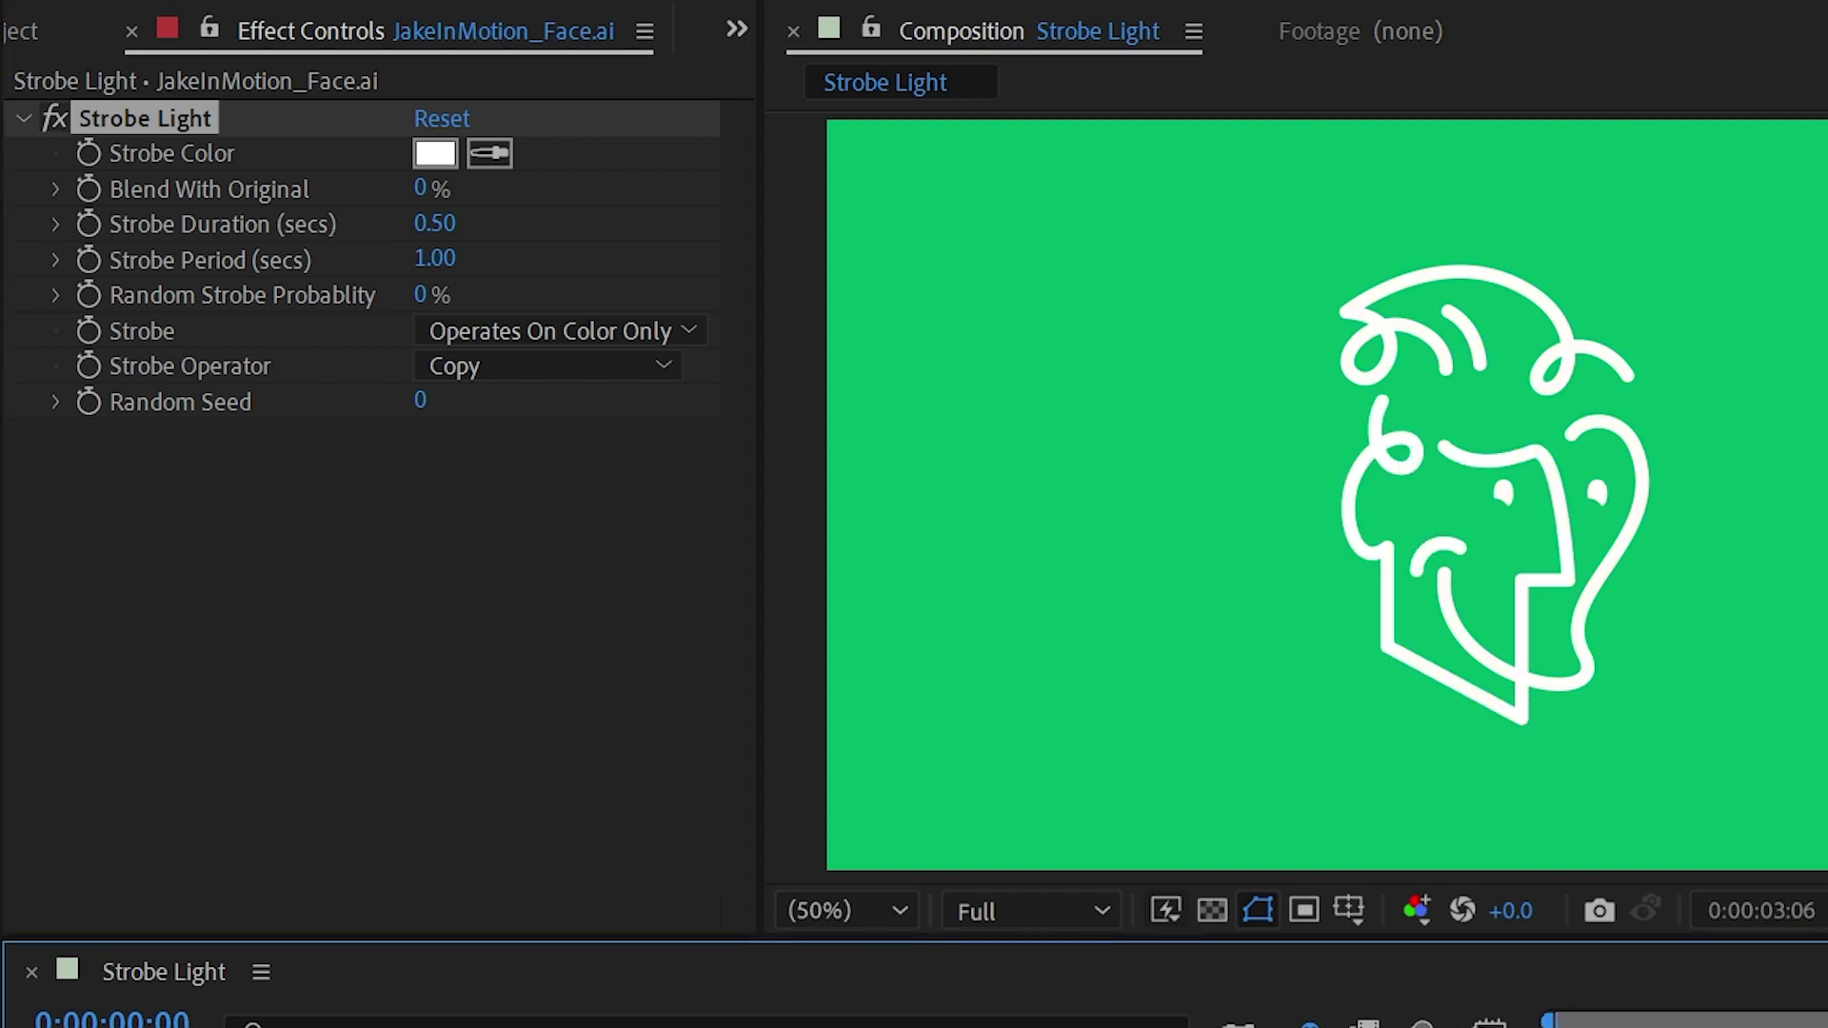
{"action": "key", "text": "space"}
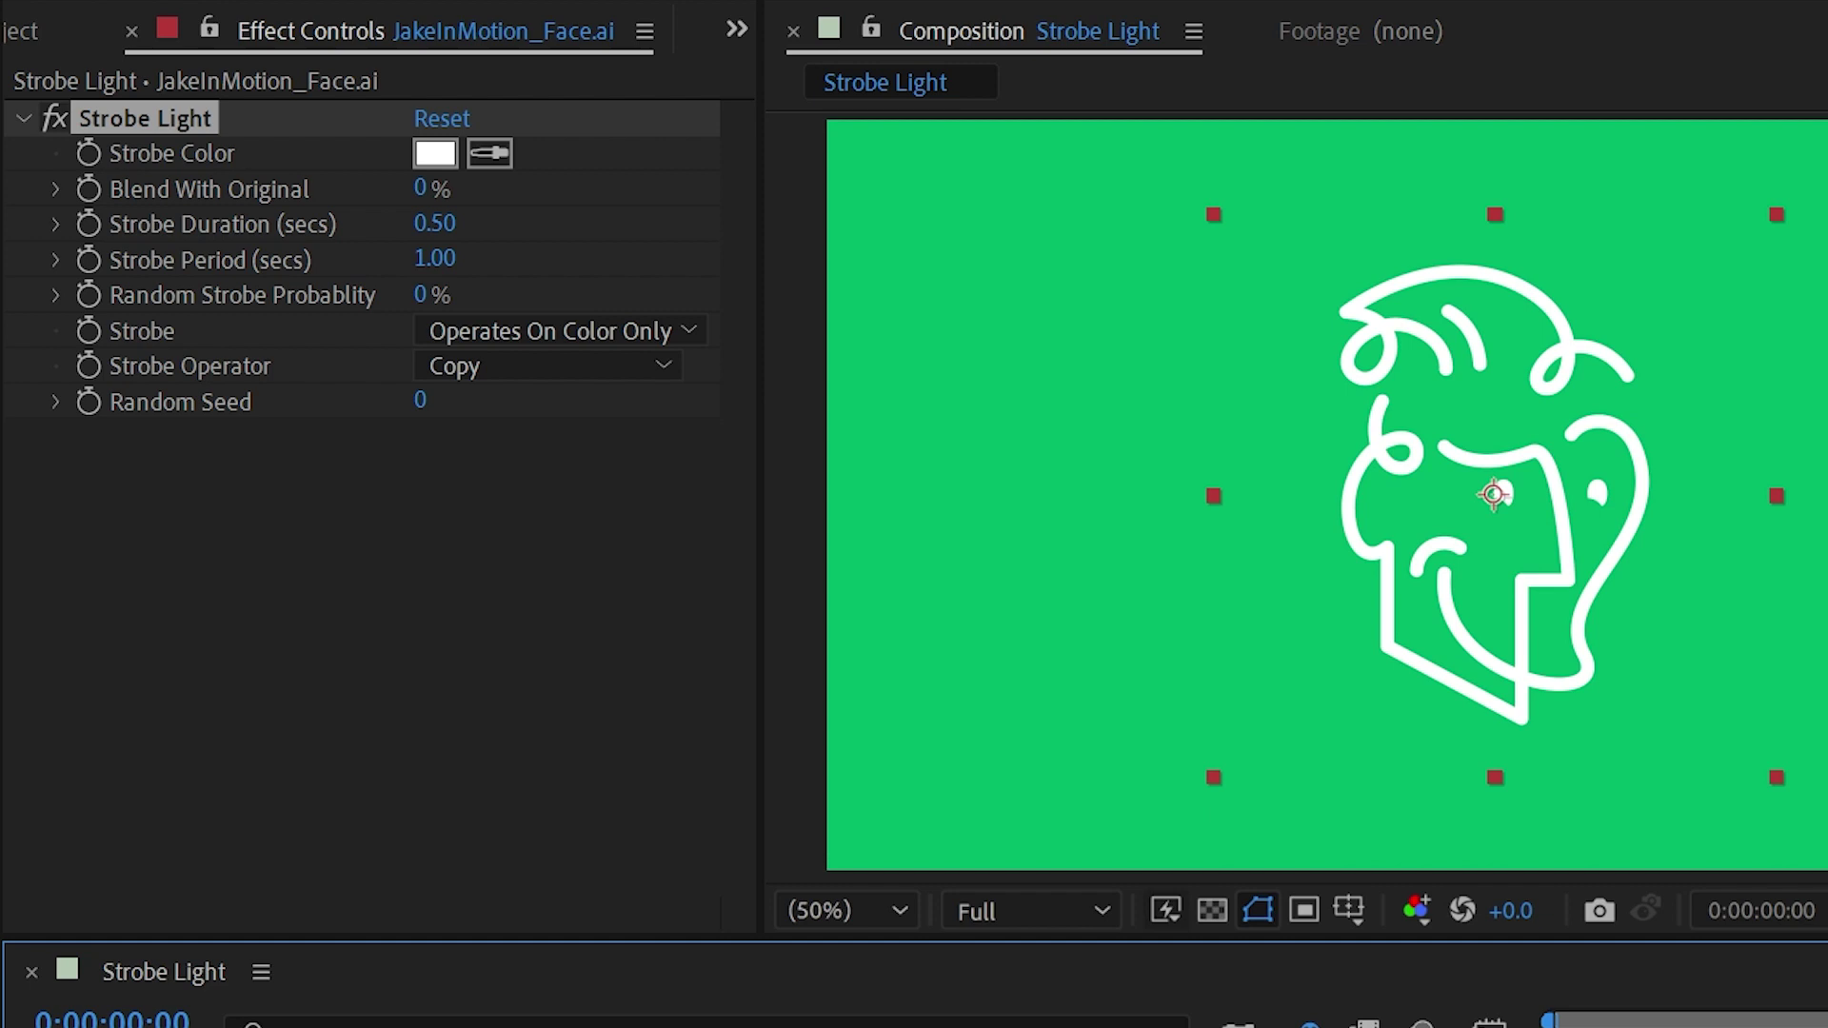
{"action": "key", "text": "space"}
{"action": "key", "text": "Page_Up"}
{"action": "key", "text": "Page_Up"}
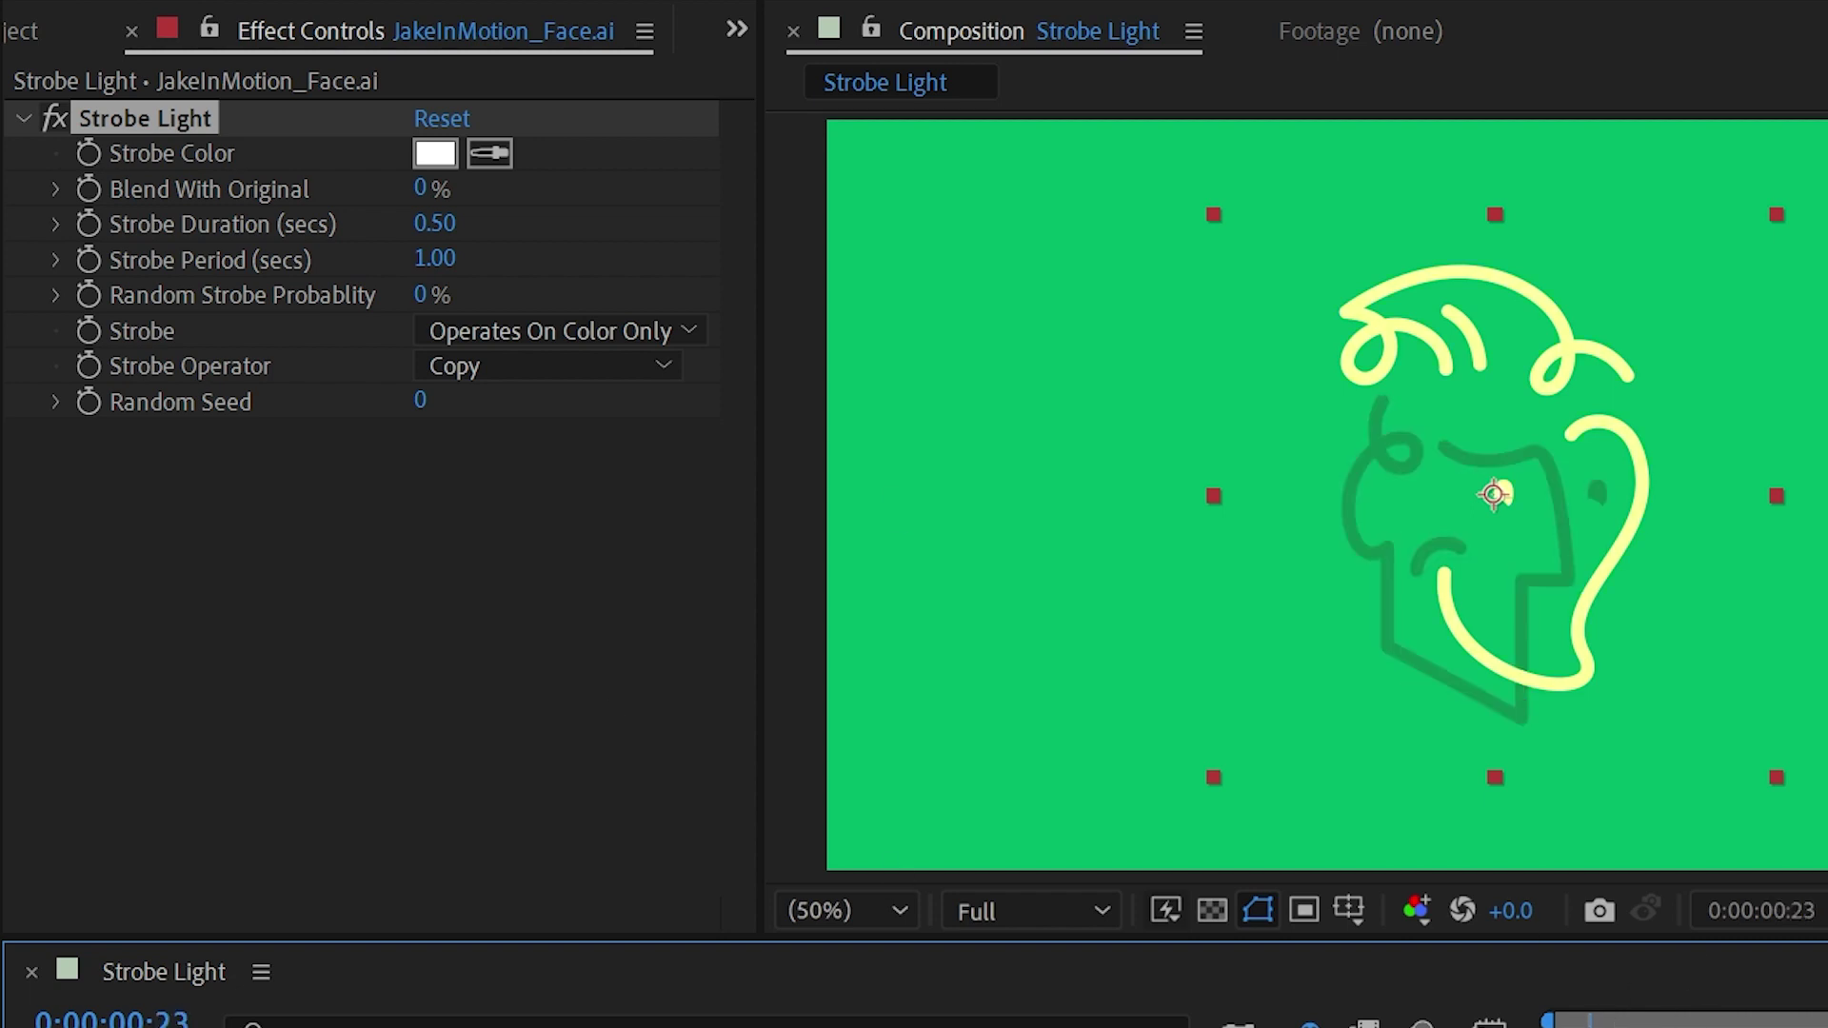
{"action": "key", "text": "Page_Down"}
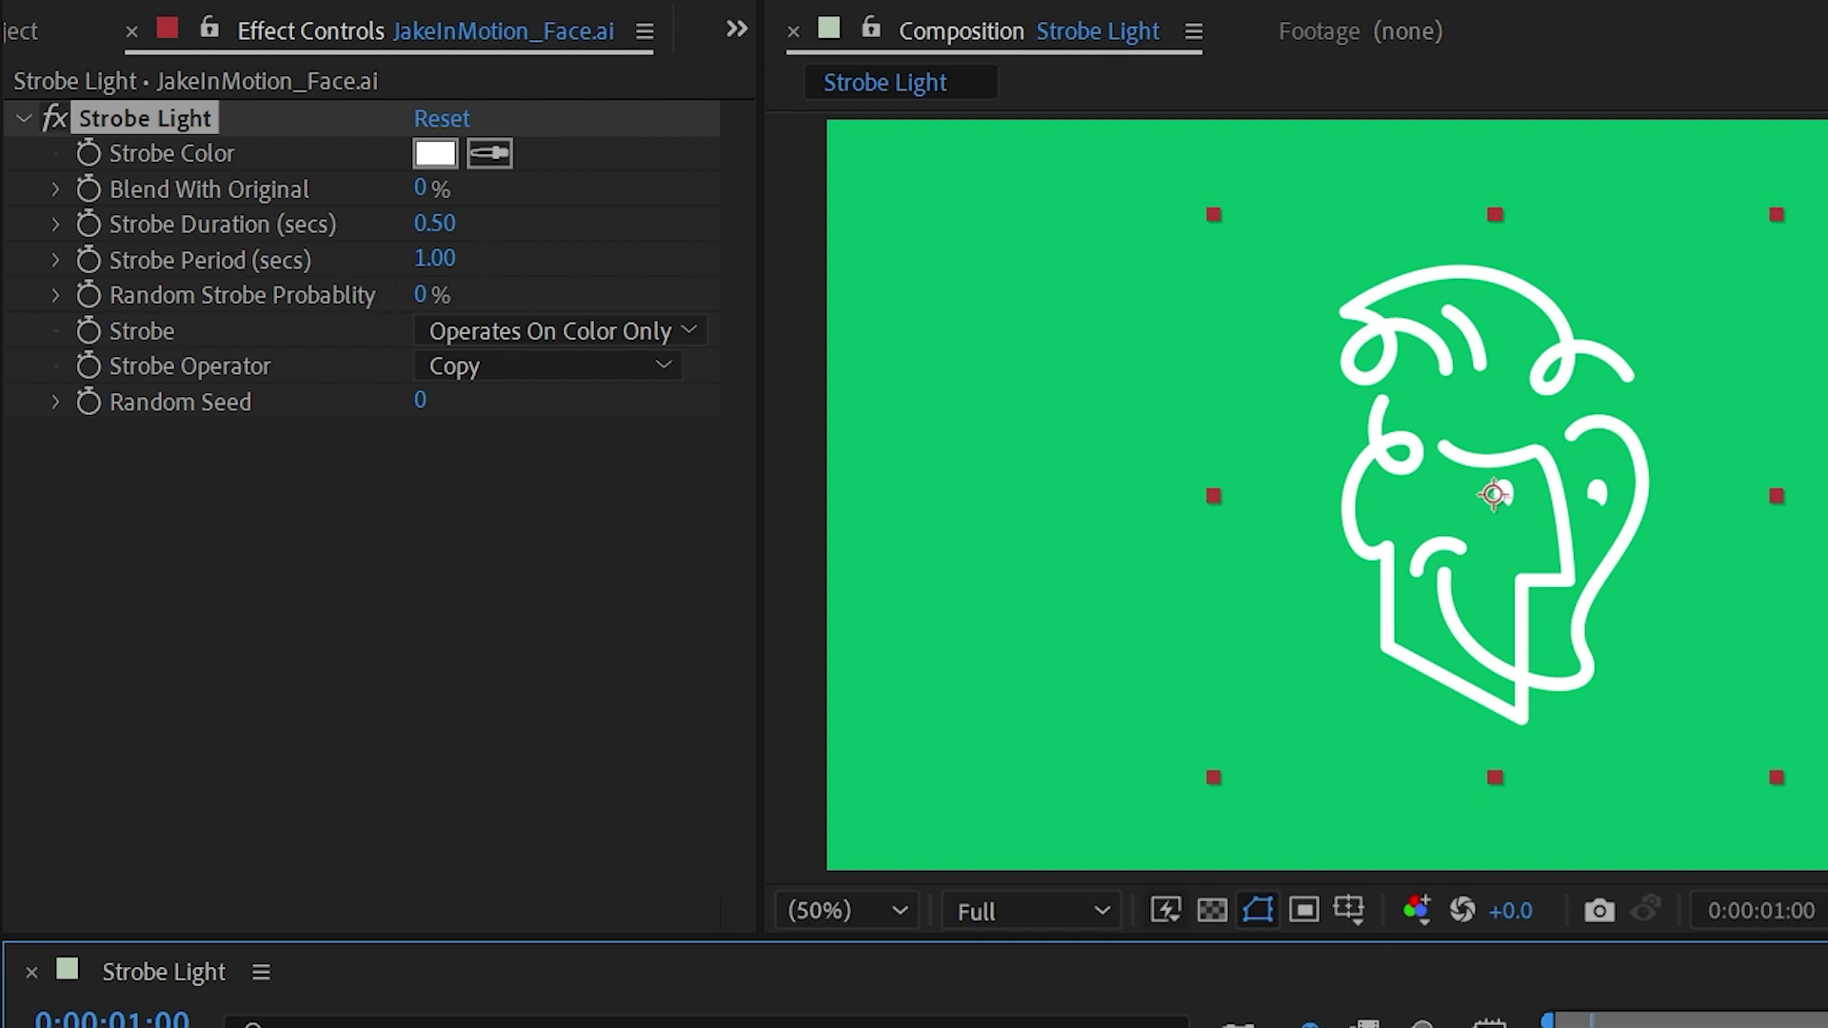
{"action": "key", "text": "space"}
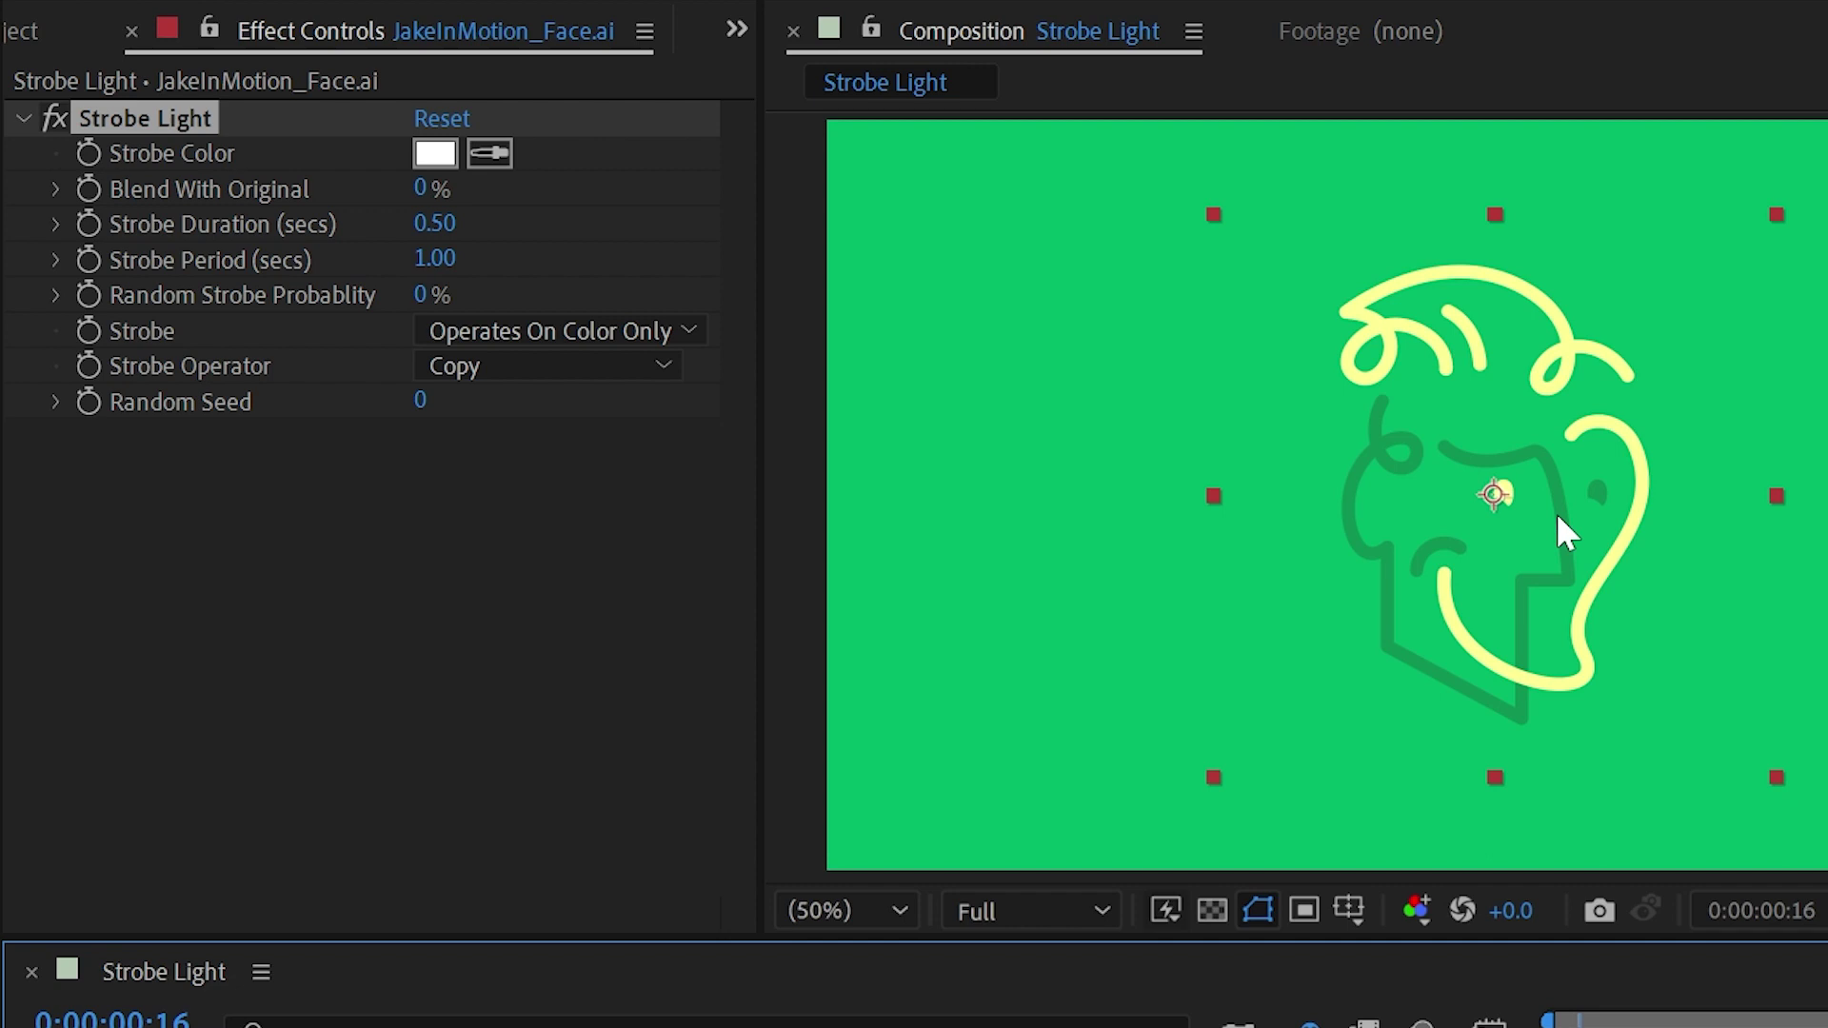
Step: Try a 0.25-second Strobe Duration and return to the composition start
{"action": "left_click", "coordinate": [435, 222]}
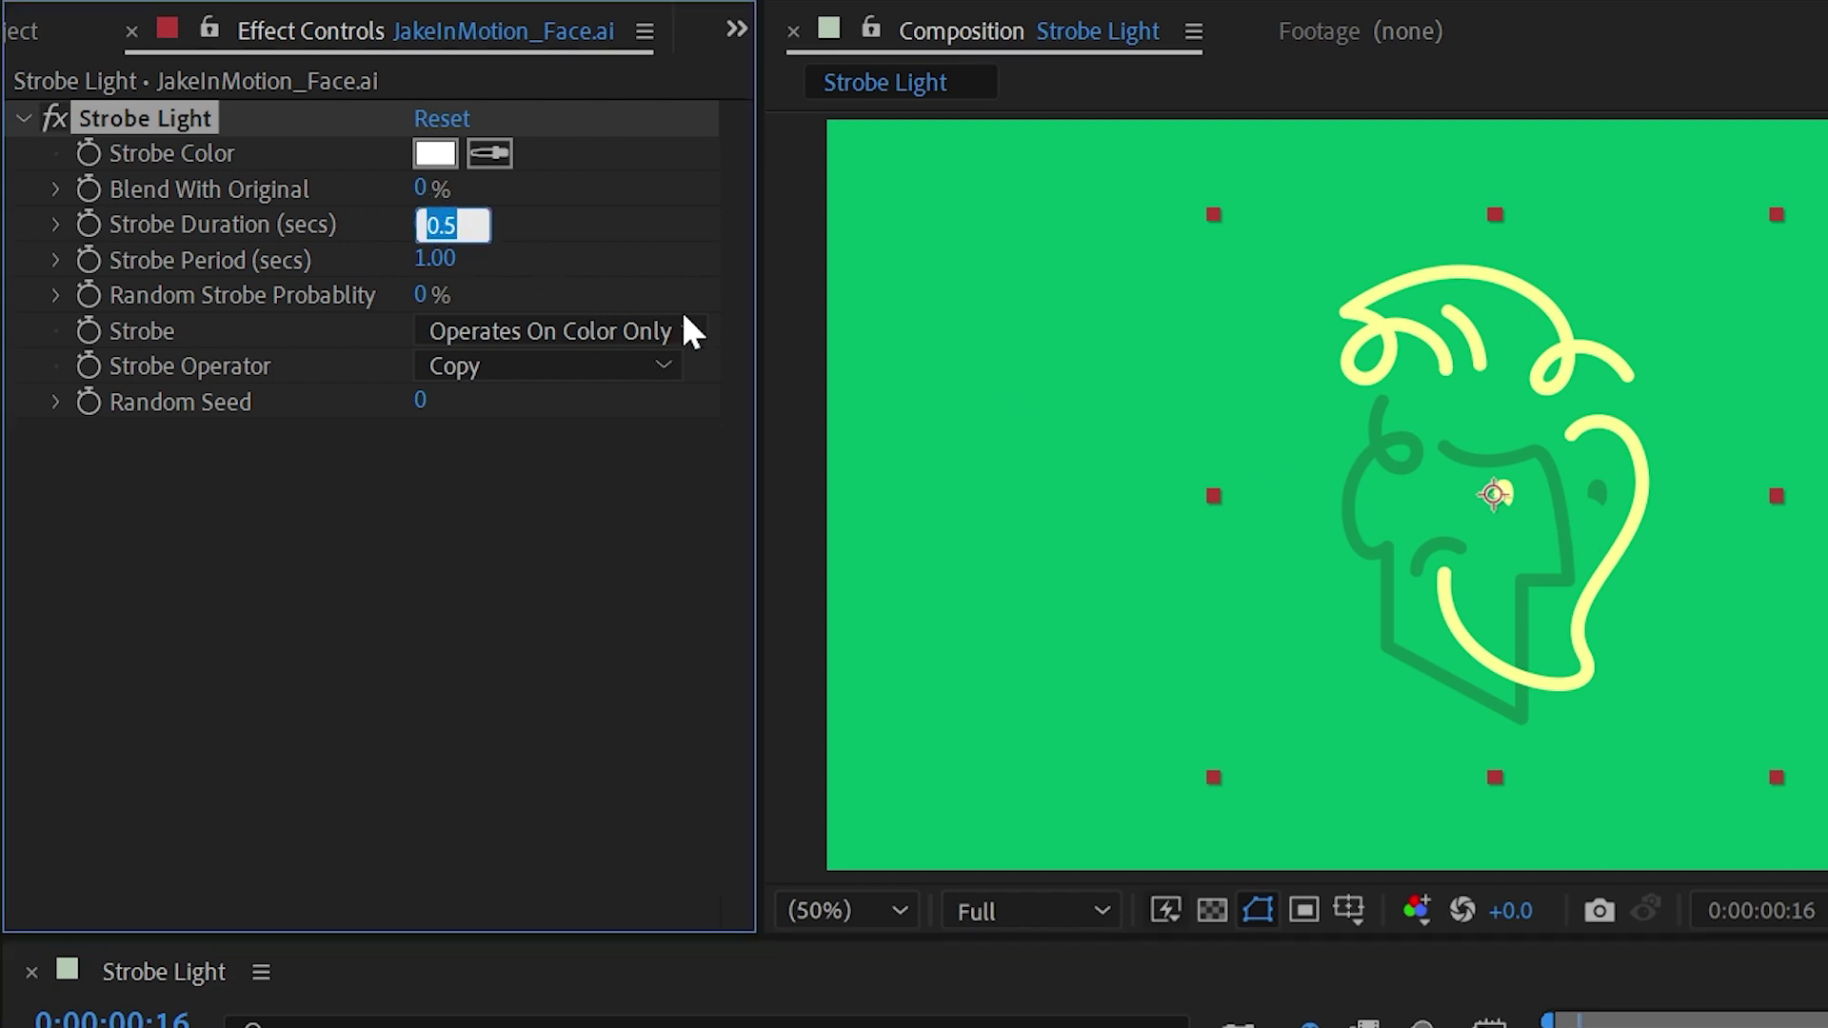
{"action": "type", "text": ".25"}
{"action": "key", "text": "Return"}
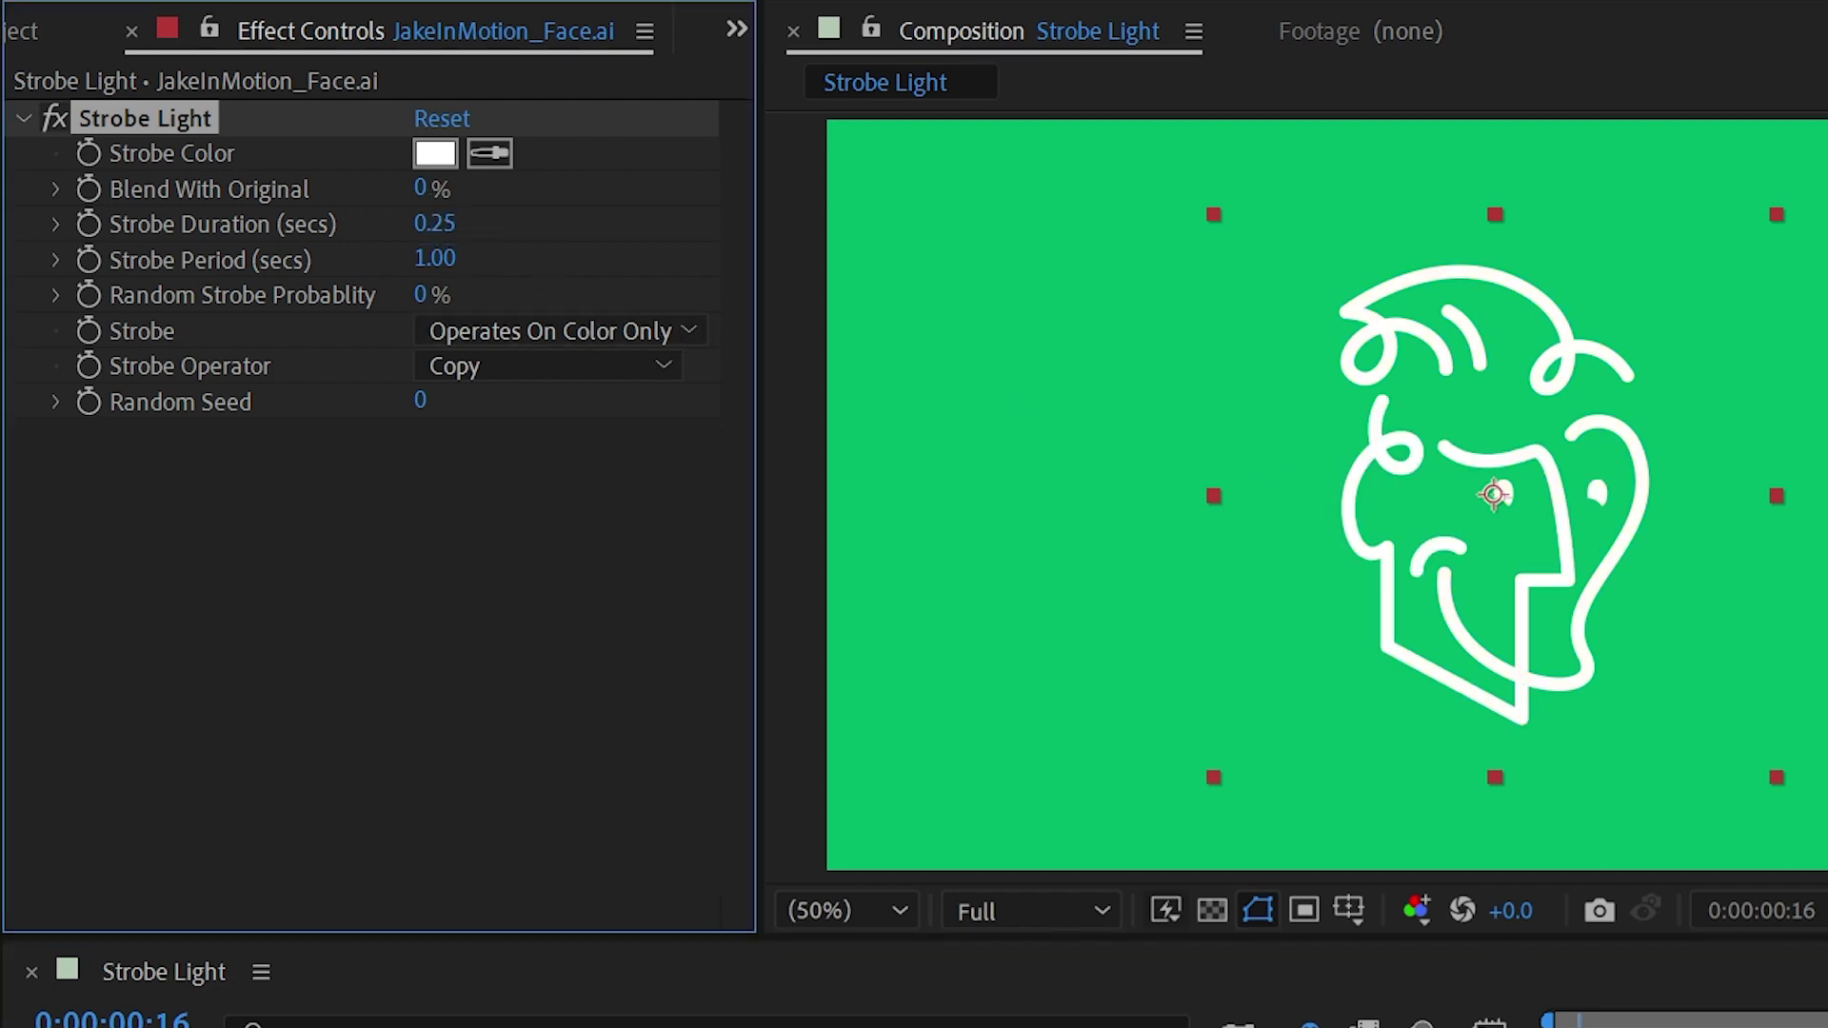
{"action": "key", "text": "Home"}
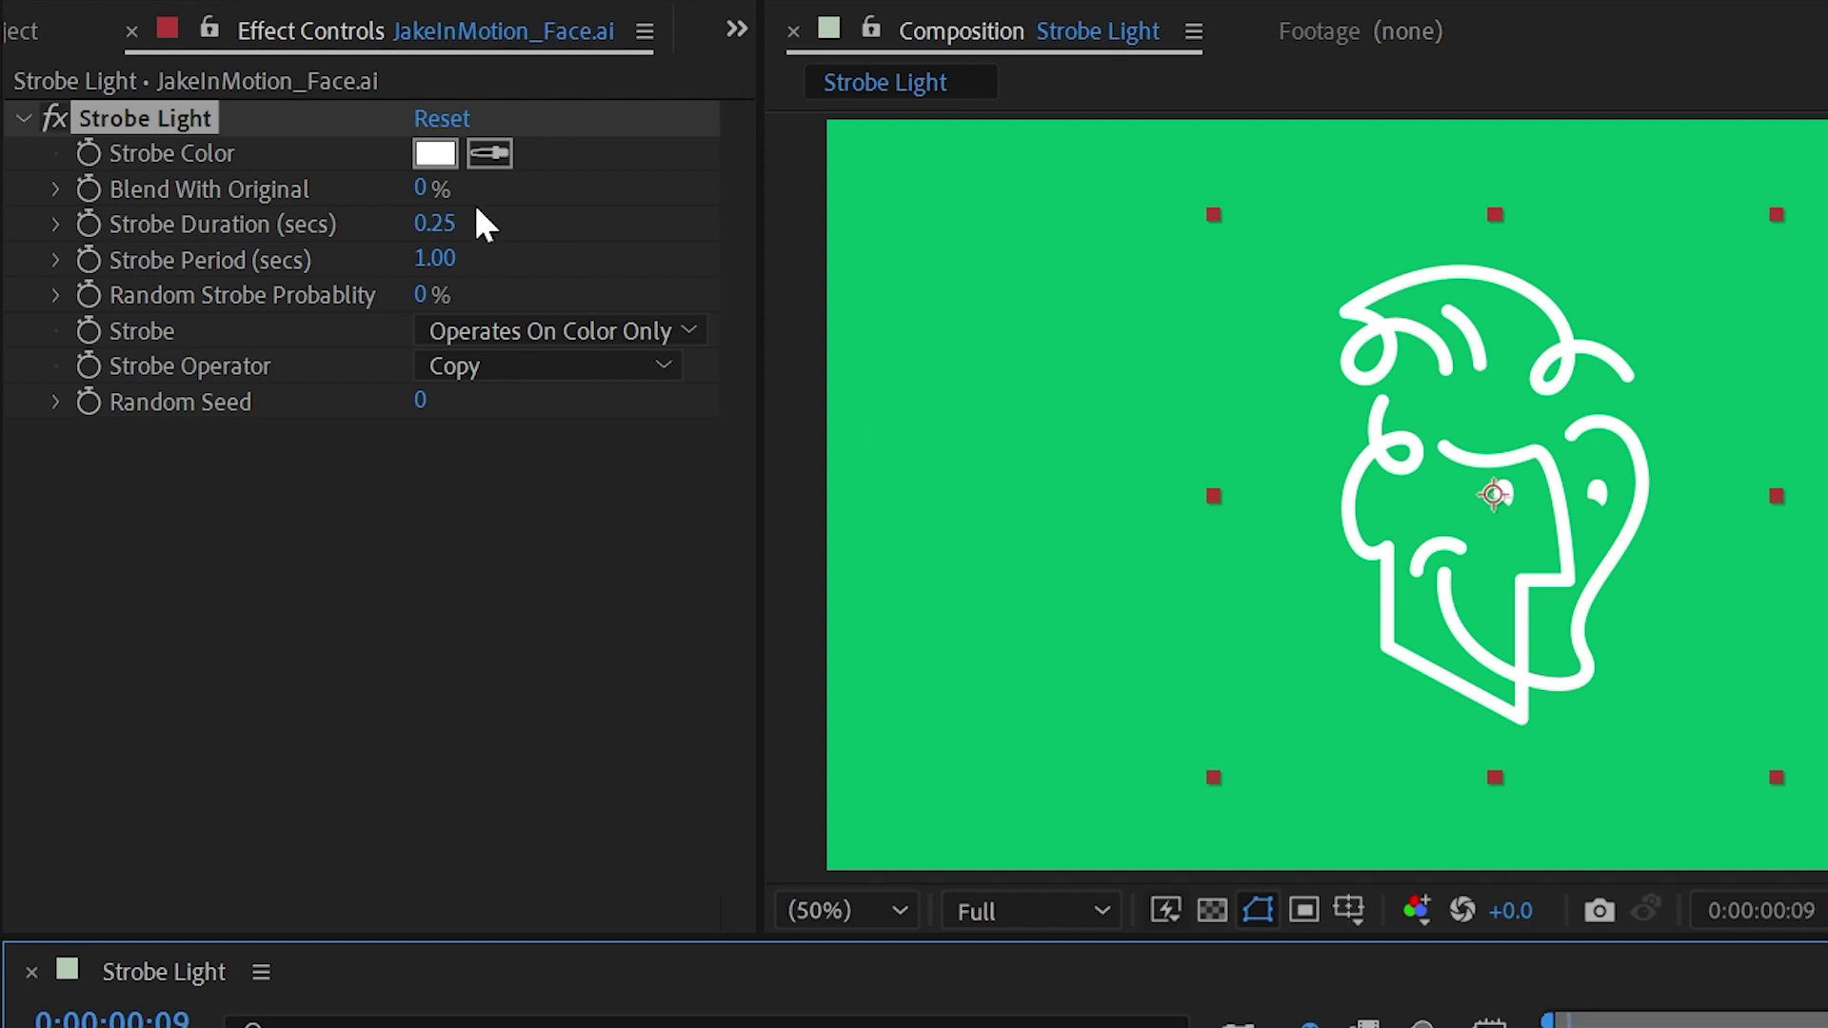
Step: Change Strobe Duration to 0.75 seconds and preview the longer flashes from the start
{"action": "left_click", "coordinate": [436, 227]}
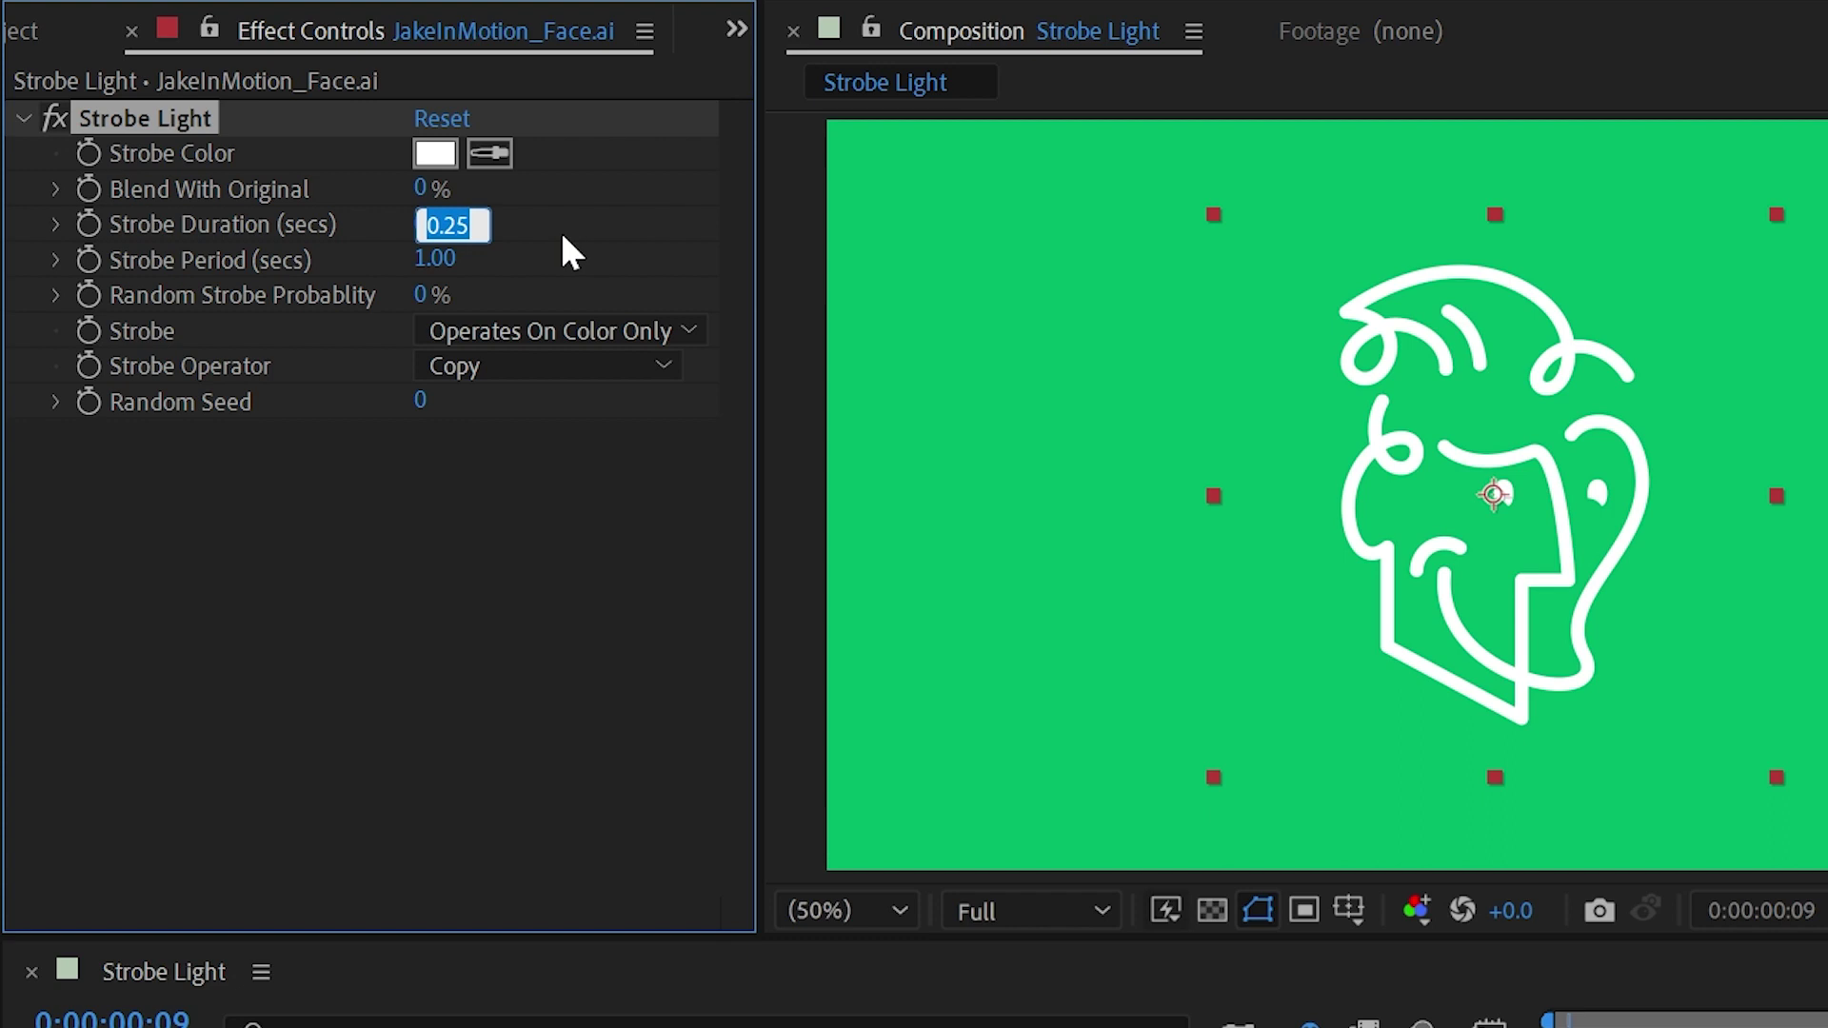
{"action": "type", "text": ".75"}
{"action": "key", "text": "Return"}
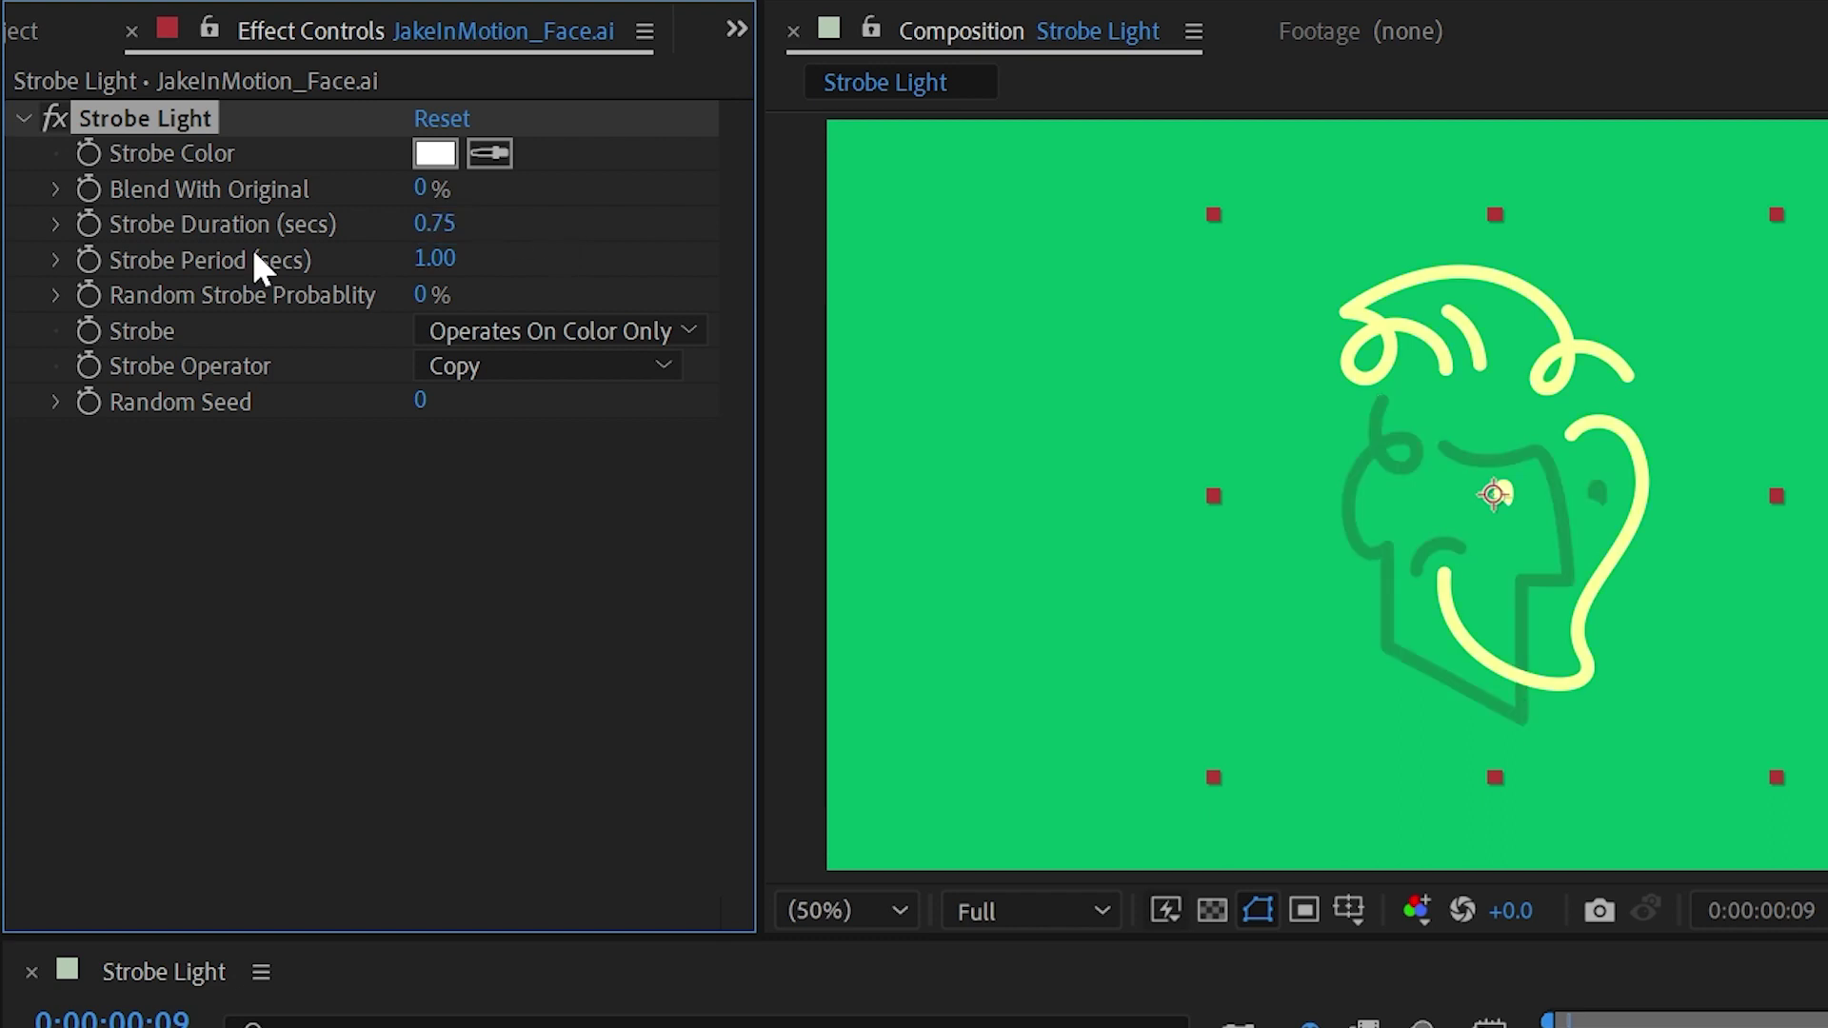
{"action": "key", "text": "Home"}
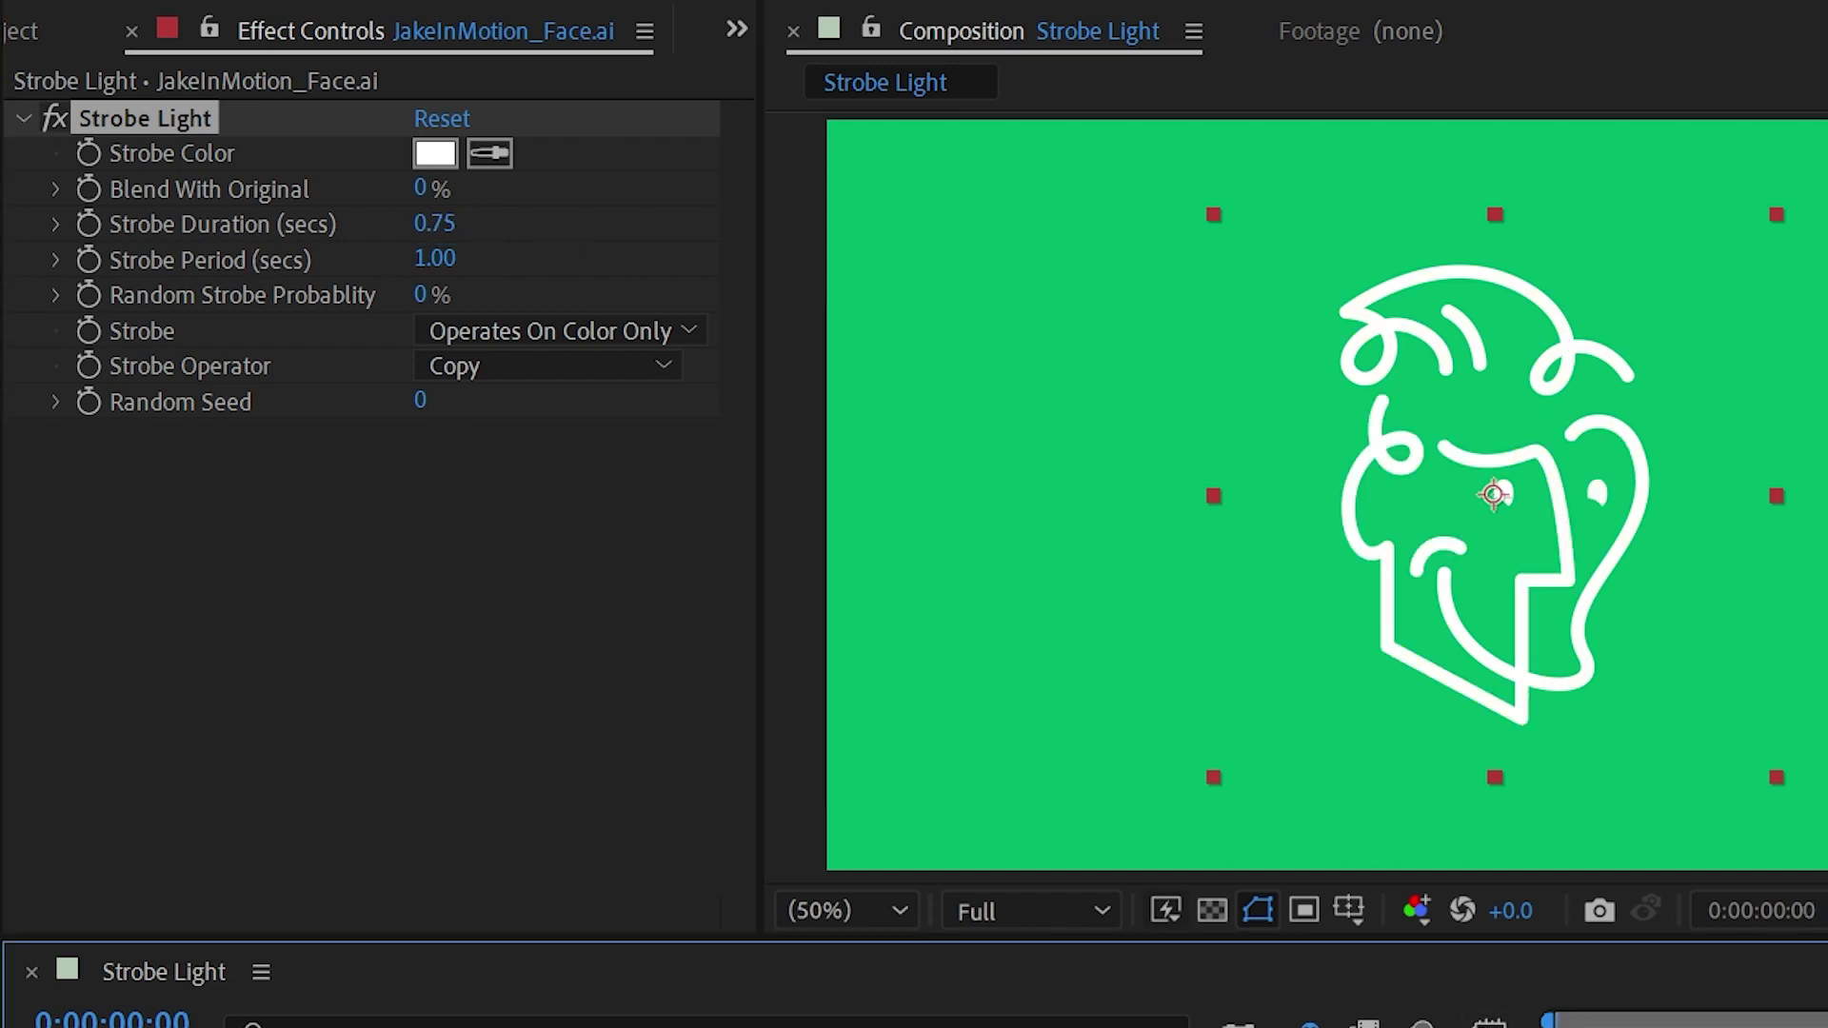
{"action": "key", "text": "space"}
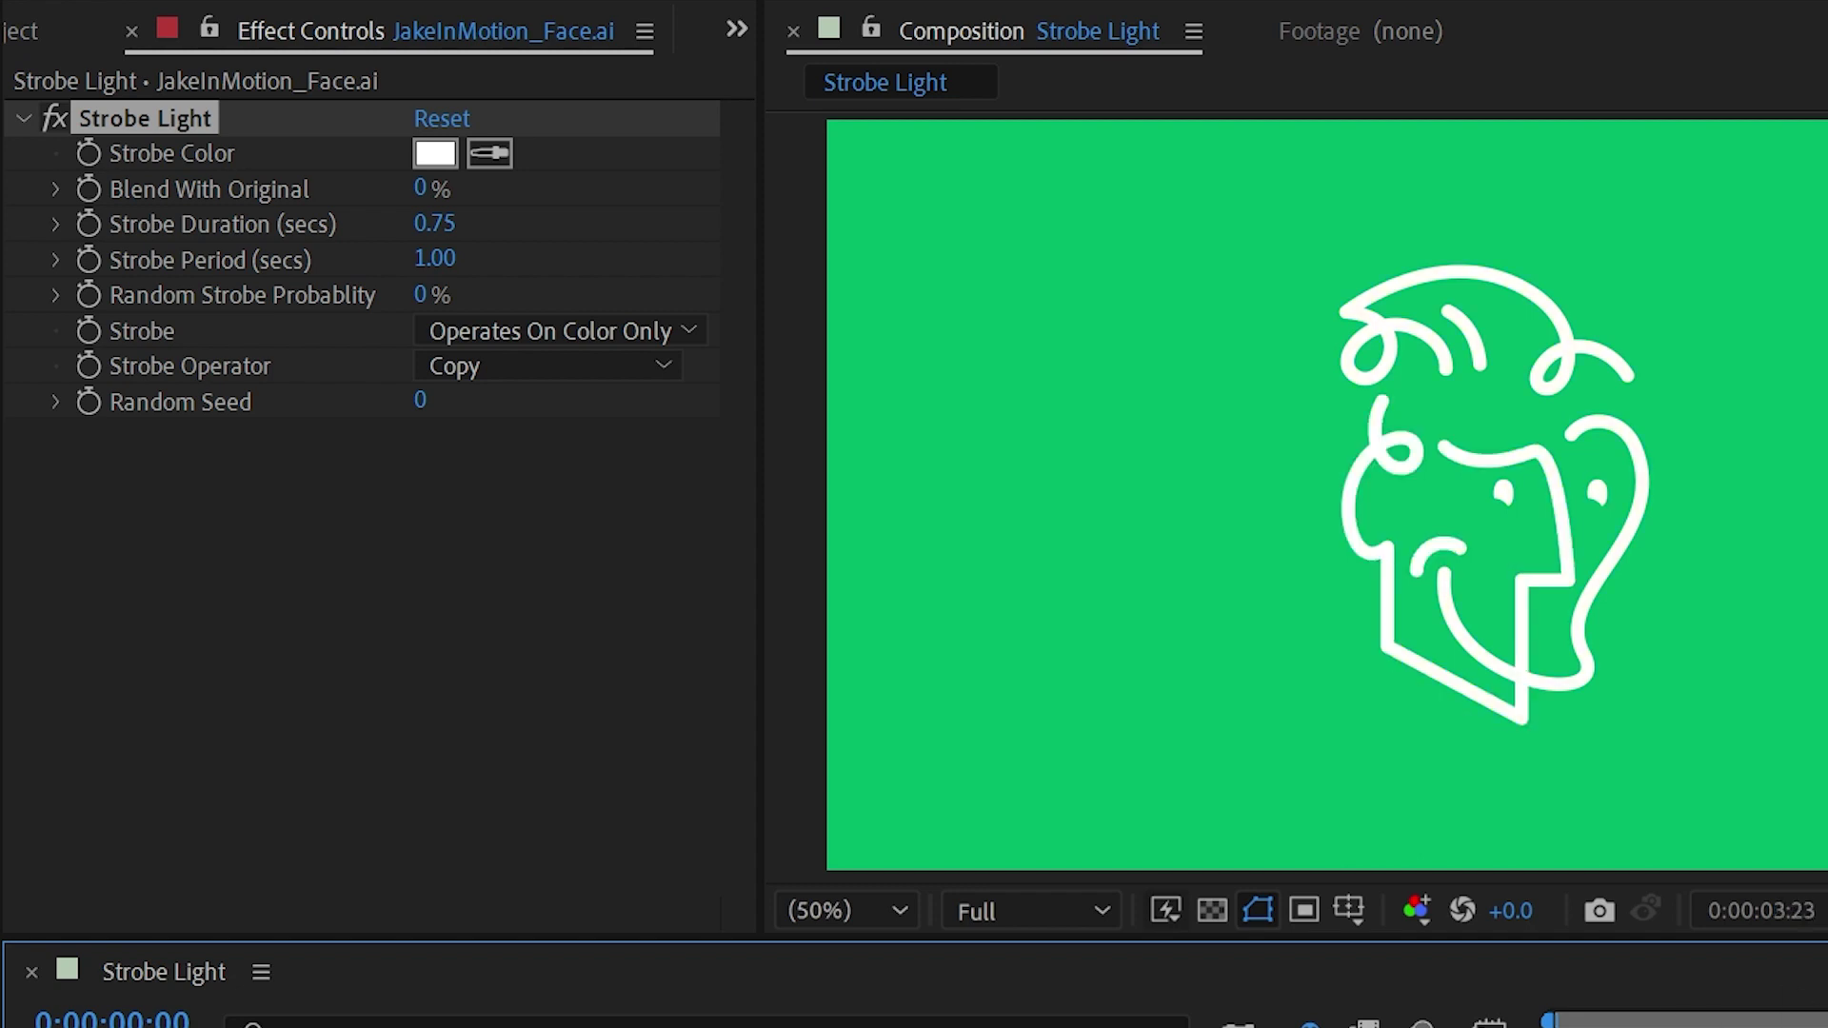
{"action": "key", "text": "space"}
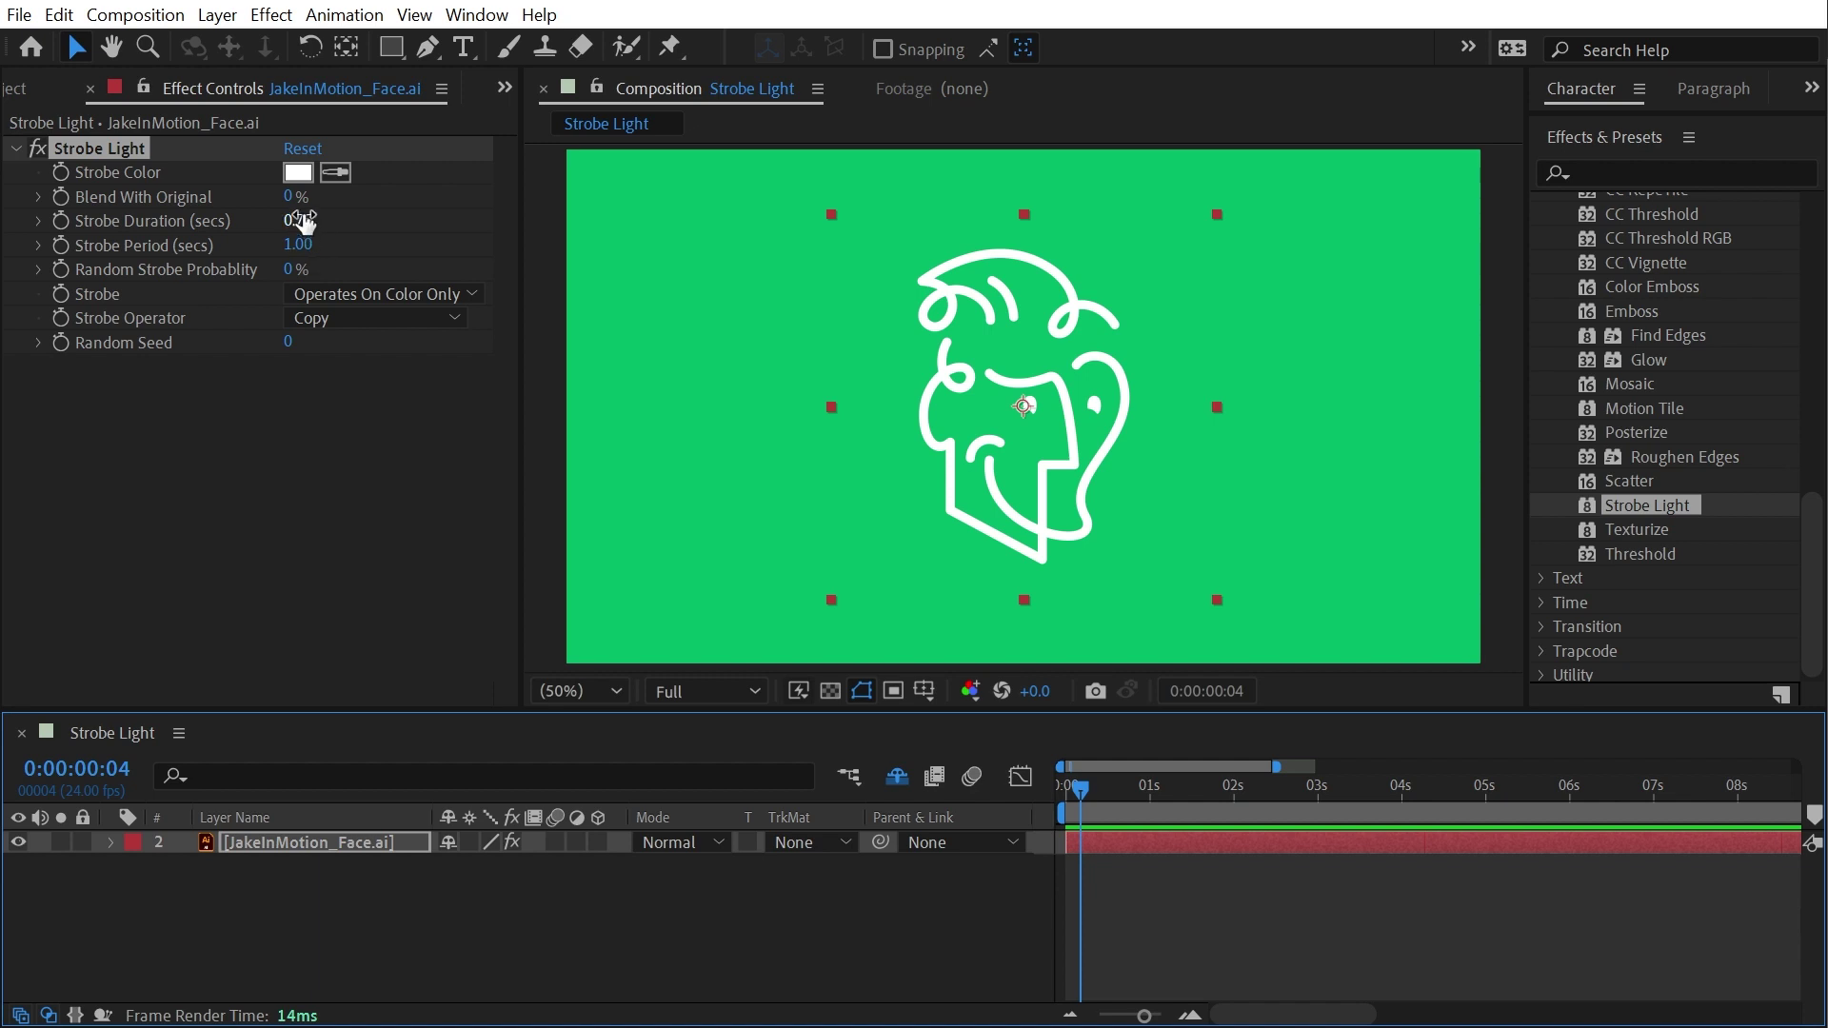
Step: Give Strobe Duration the expression thisComp.frameDuration*value; using the frameDuration autocomplete
{"action": "left_click", "coordinate": [61, 222], "text": "alt"}
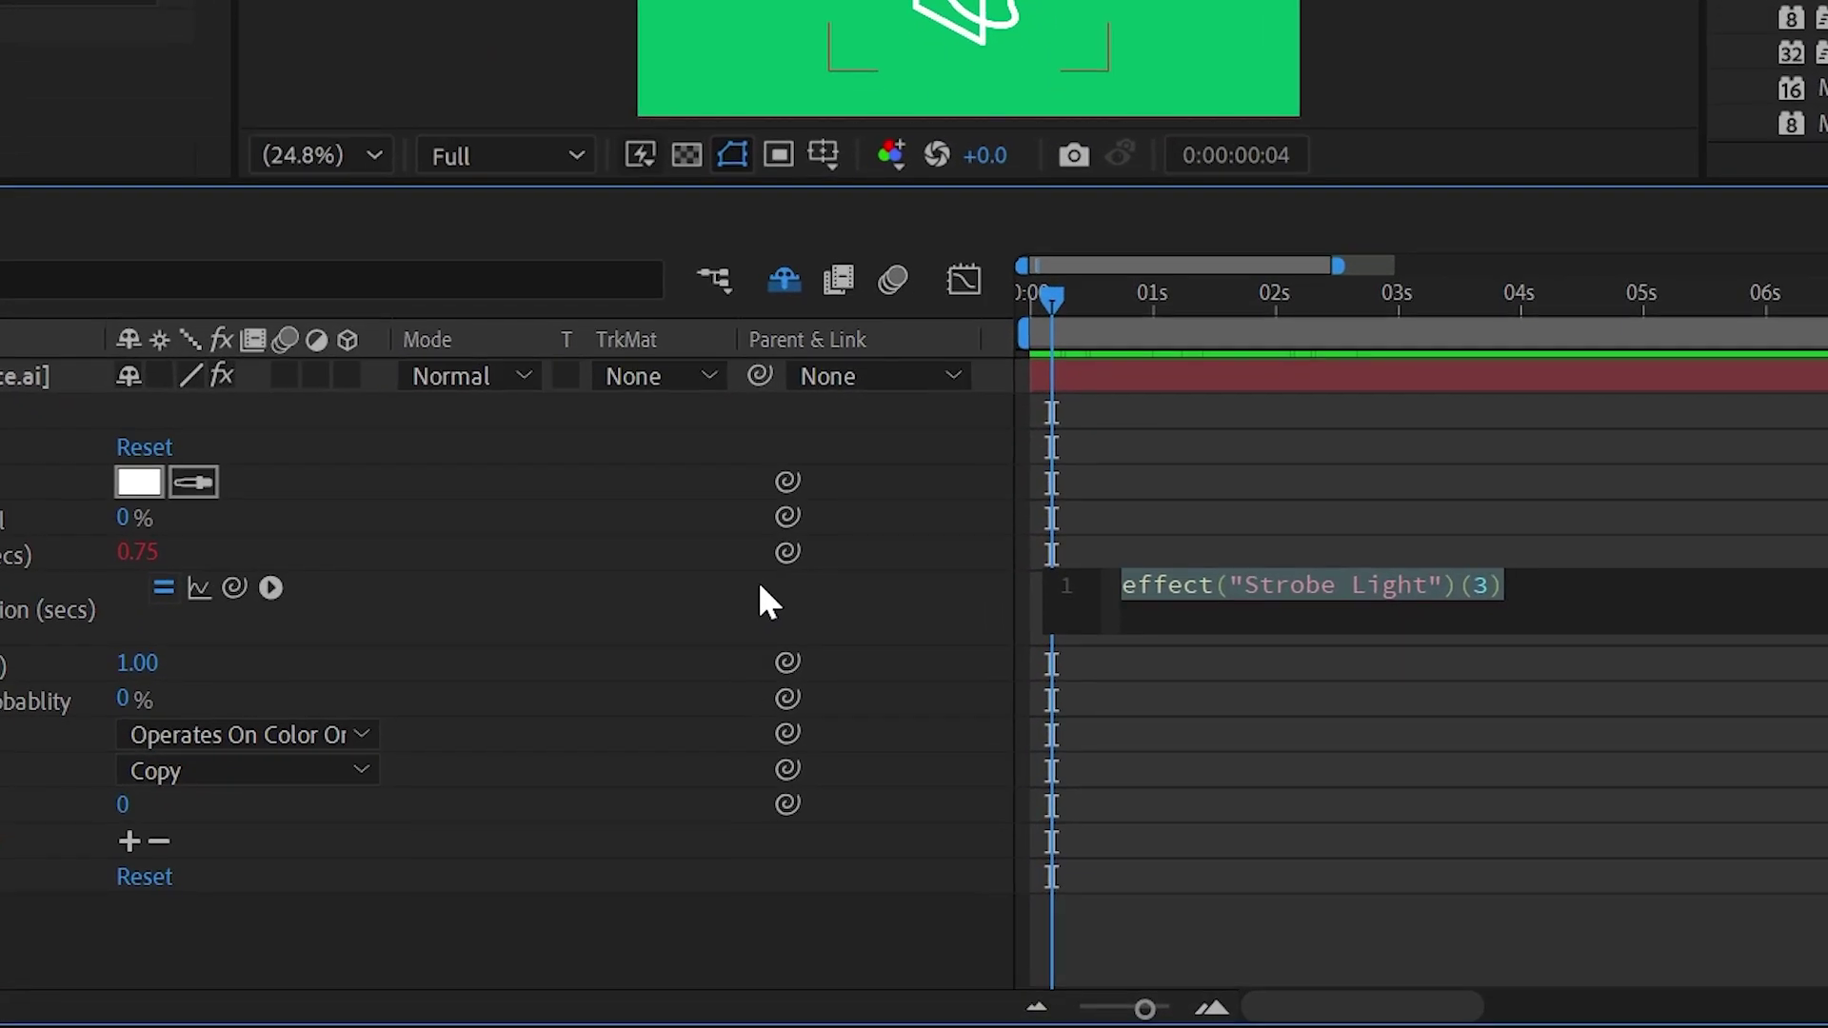
{"action": "type", "text": "thisComp"}
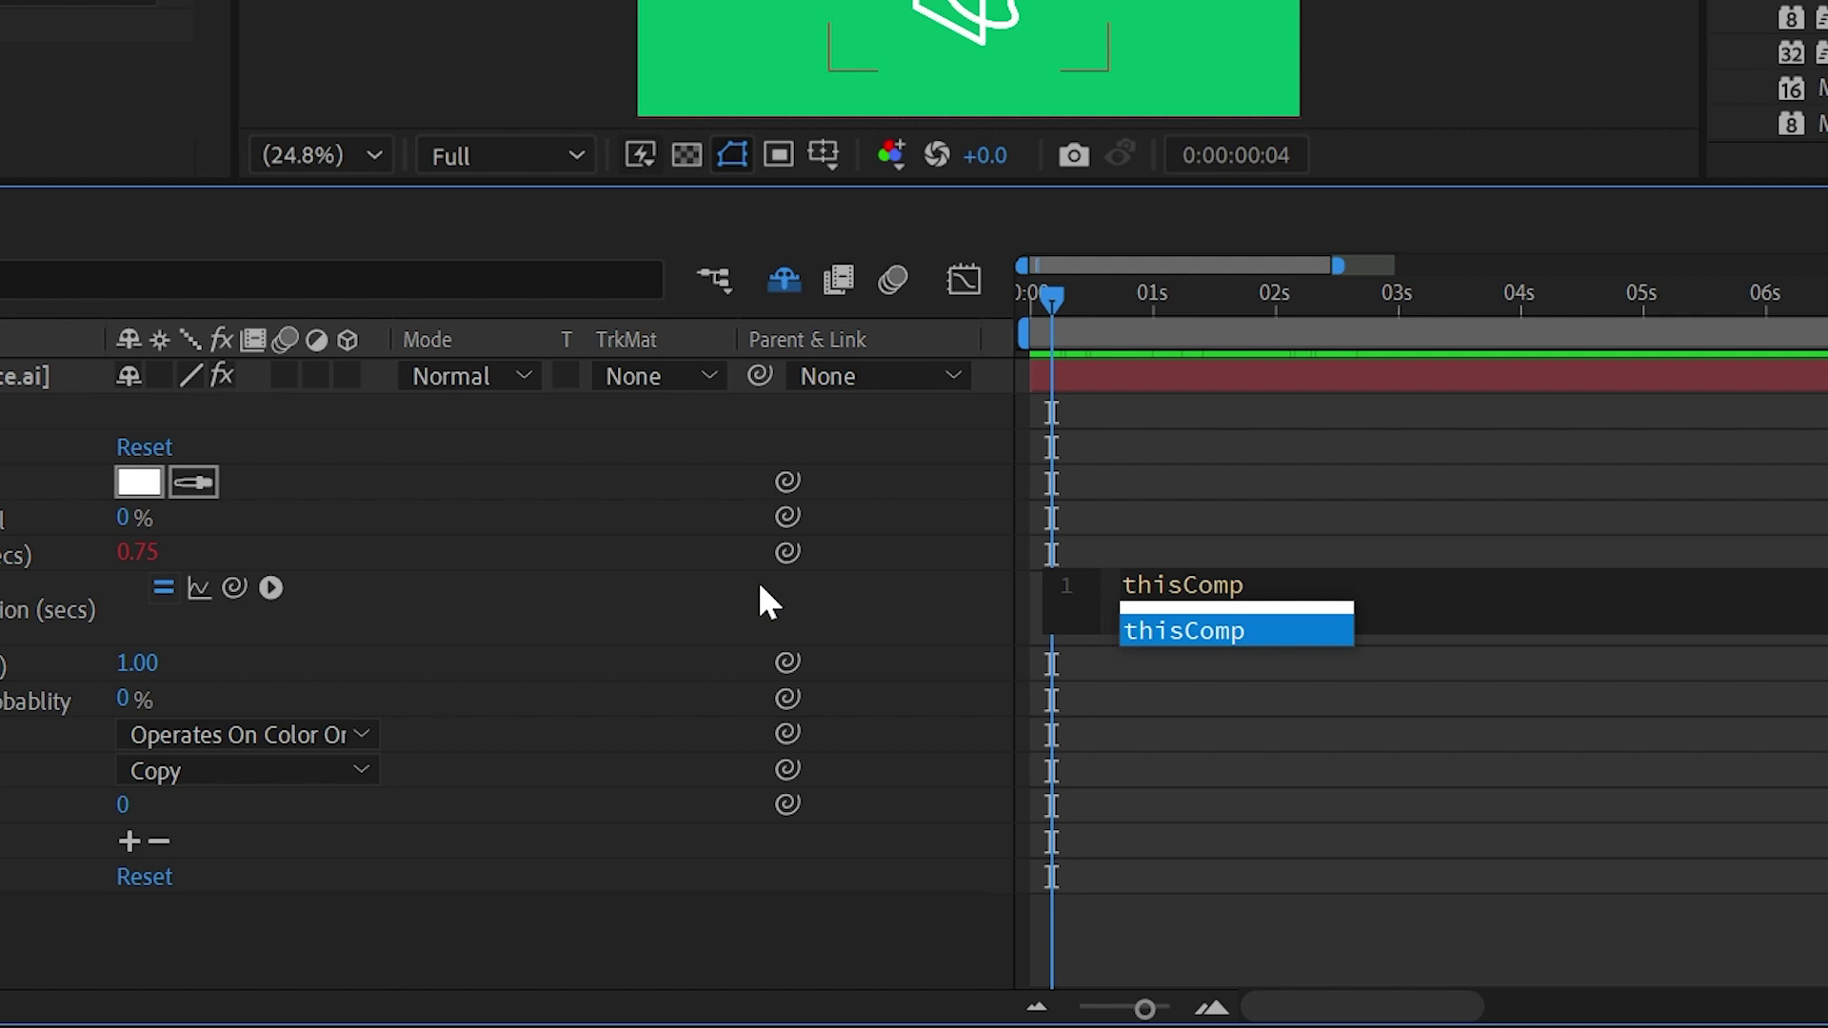
{"action": "type", "text": ".framee"}
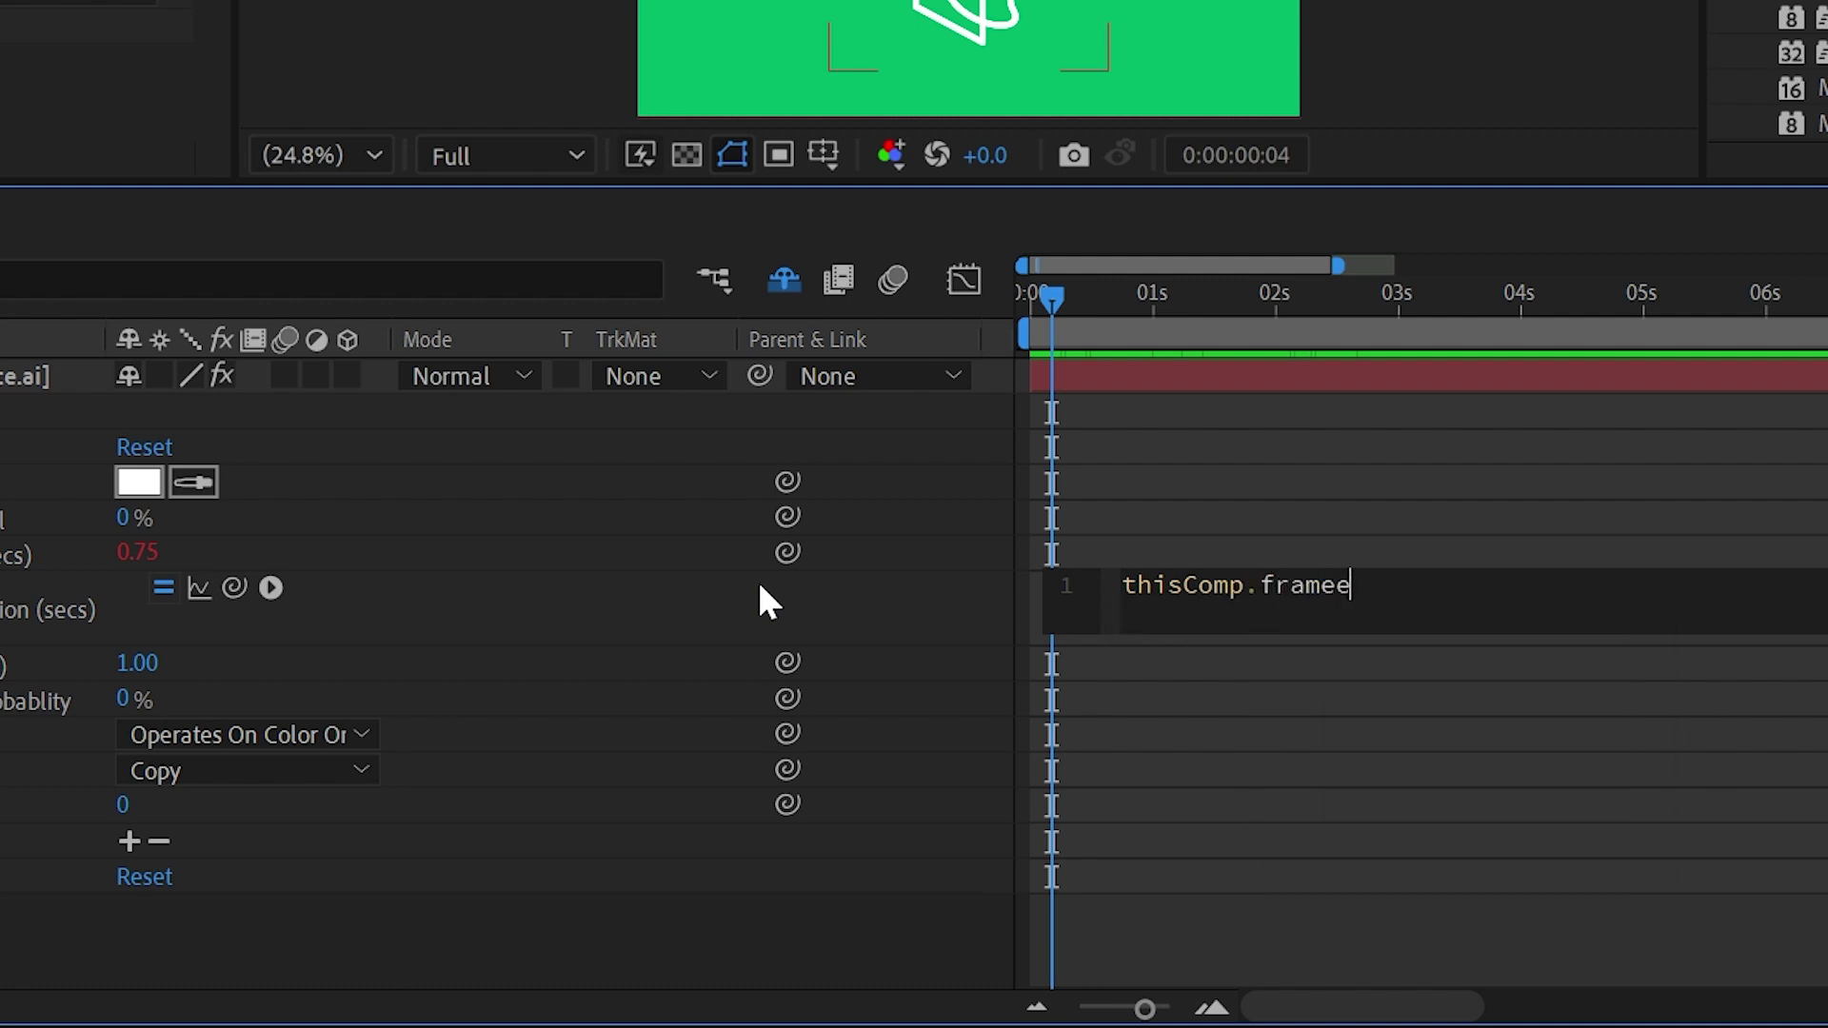
{"action": "key", "text": "BackSpace"}
{"action": "type", "text": "D"}
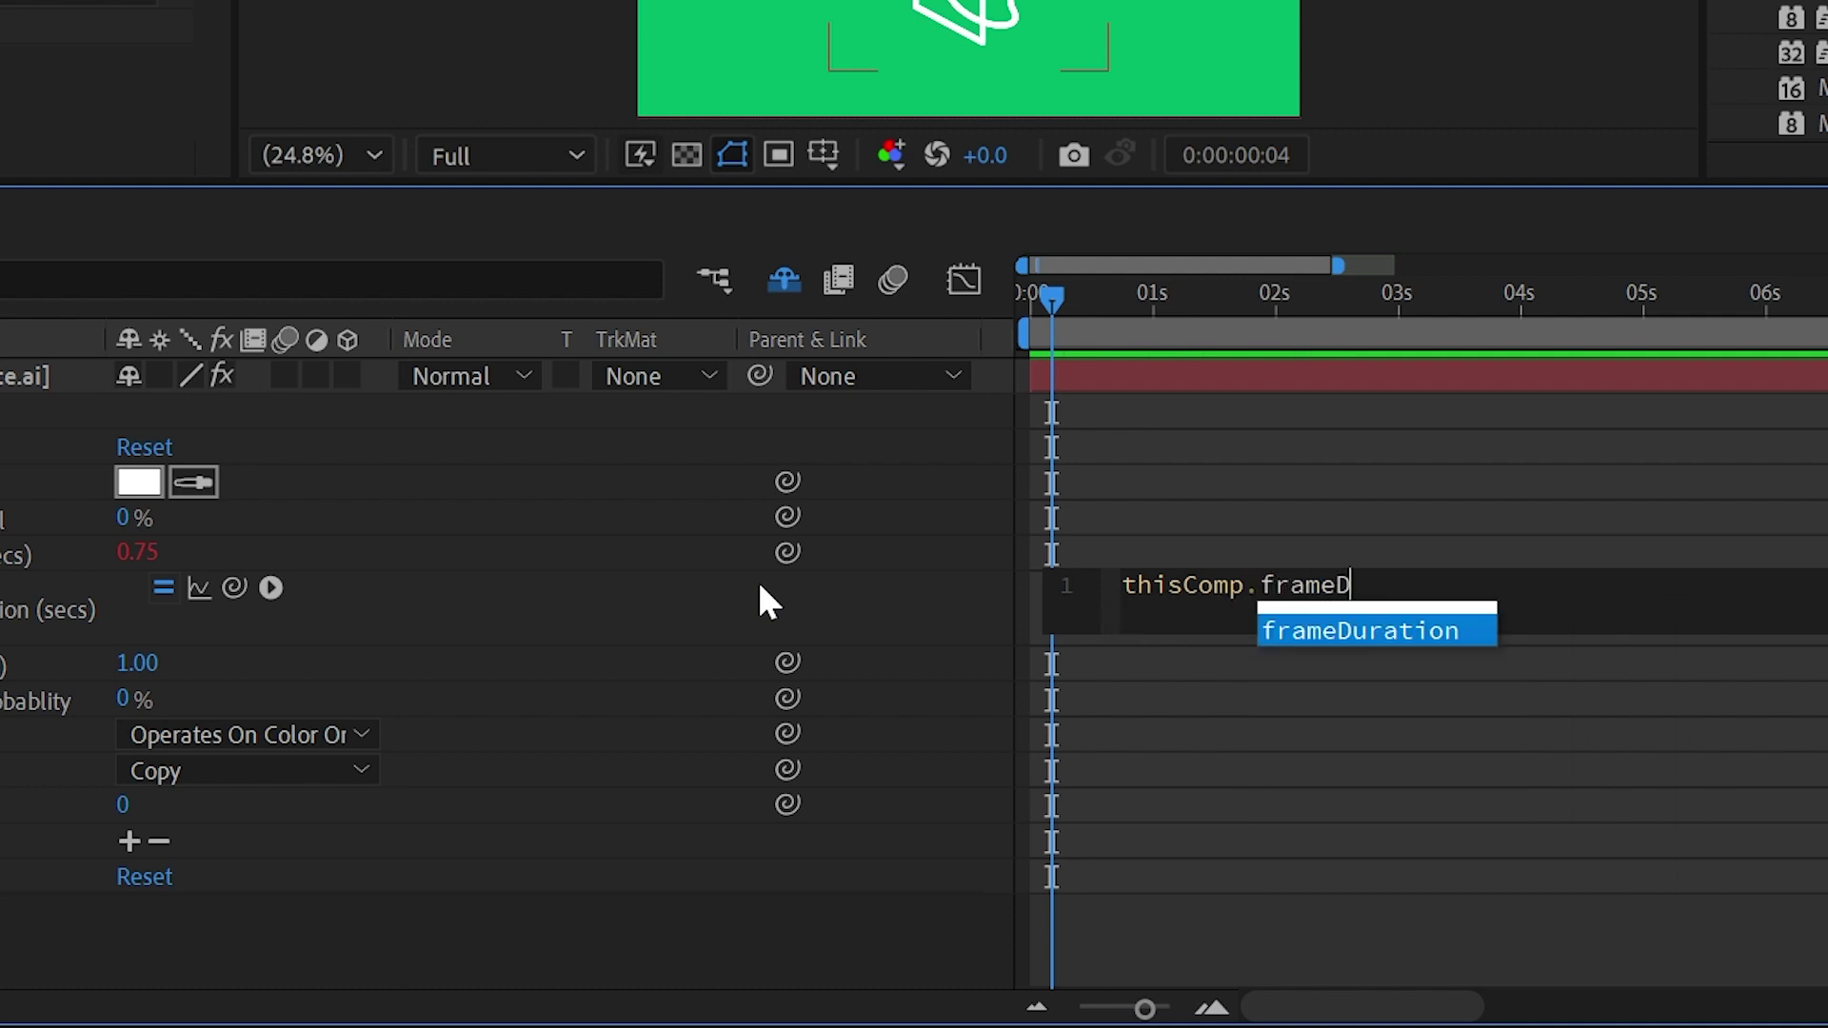
{"action": "key", "text": "Return"}
{"action": "type", "text": "*valu"}
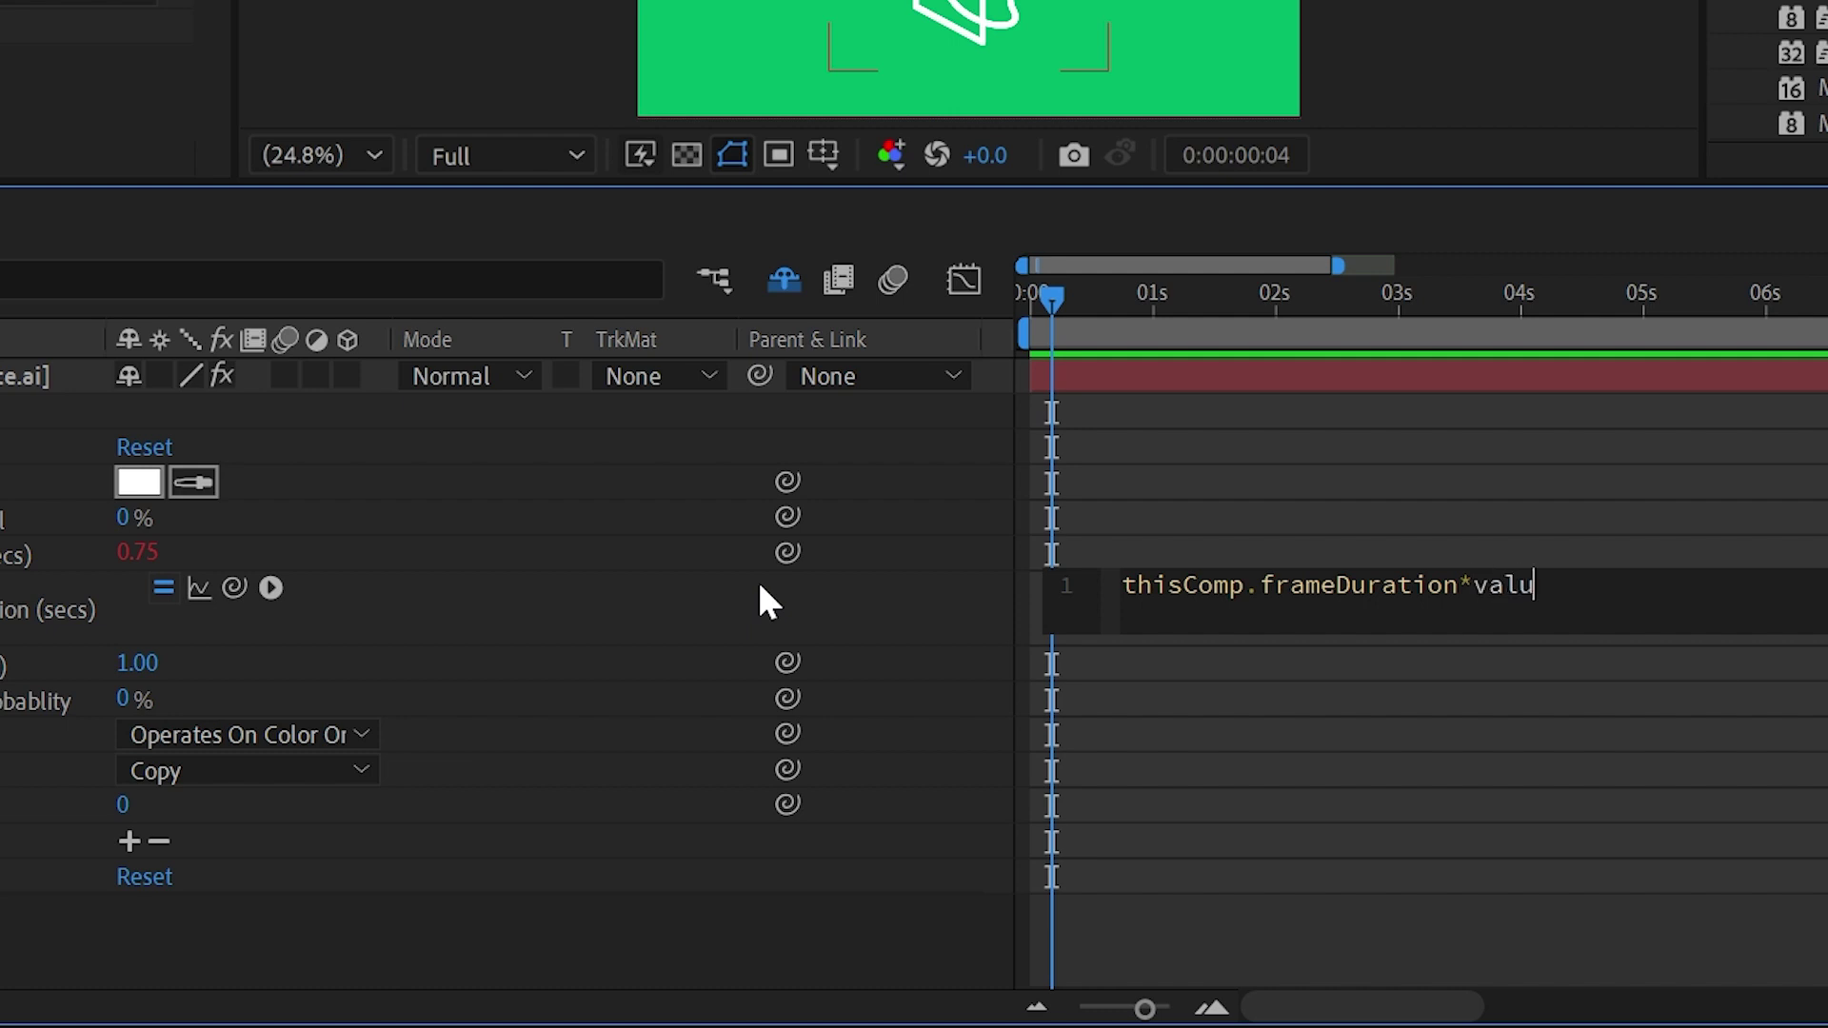
{"action": "type", "text": "e;"}
{"action": "left_click_drag", "start_coordinate": [1458, 584], "coordinate": [1122, 584]}
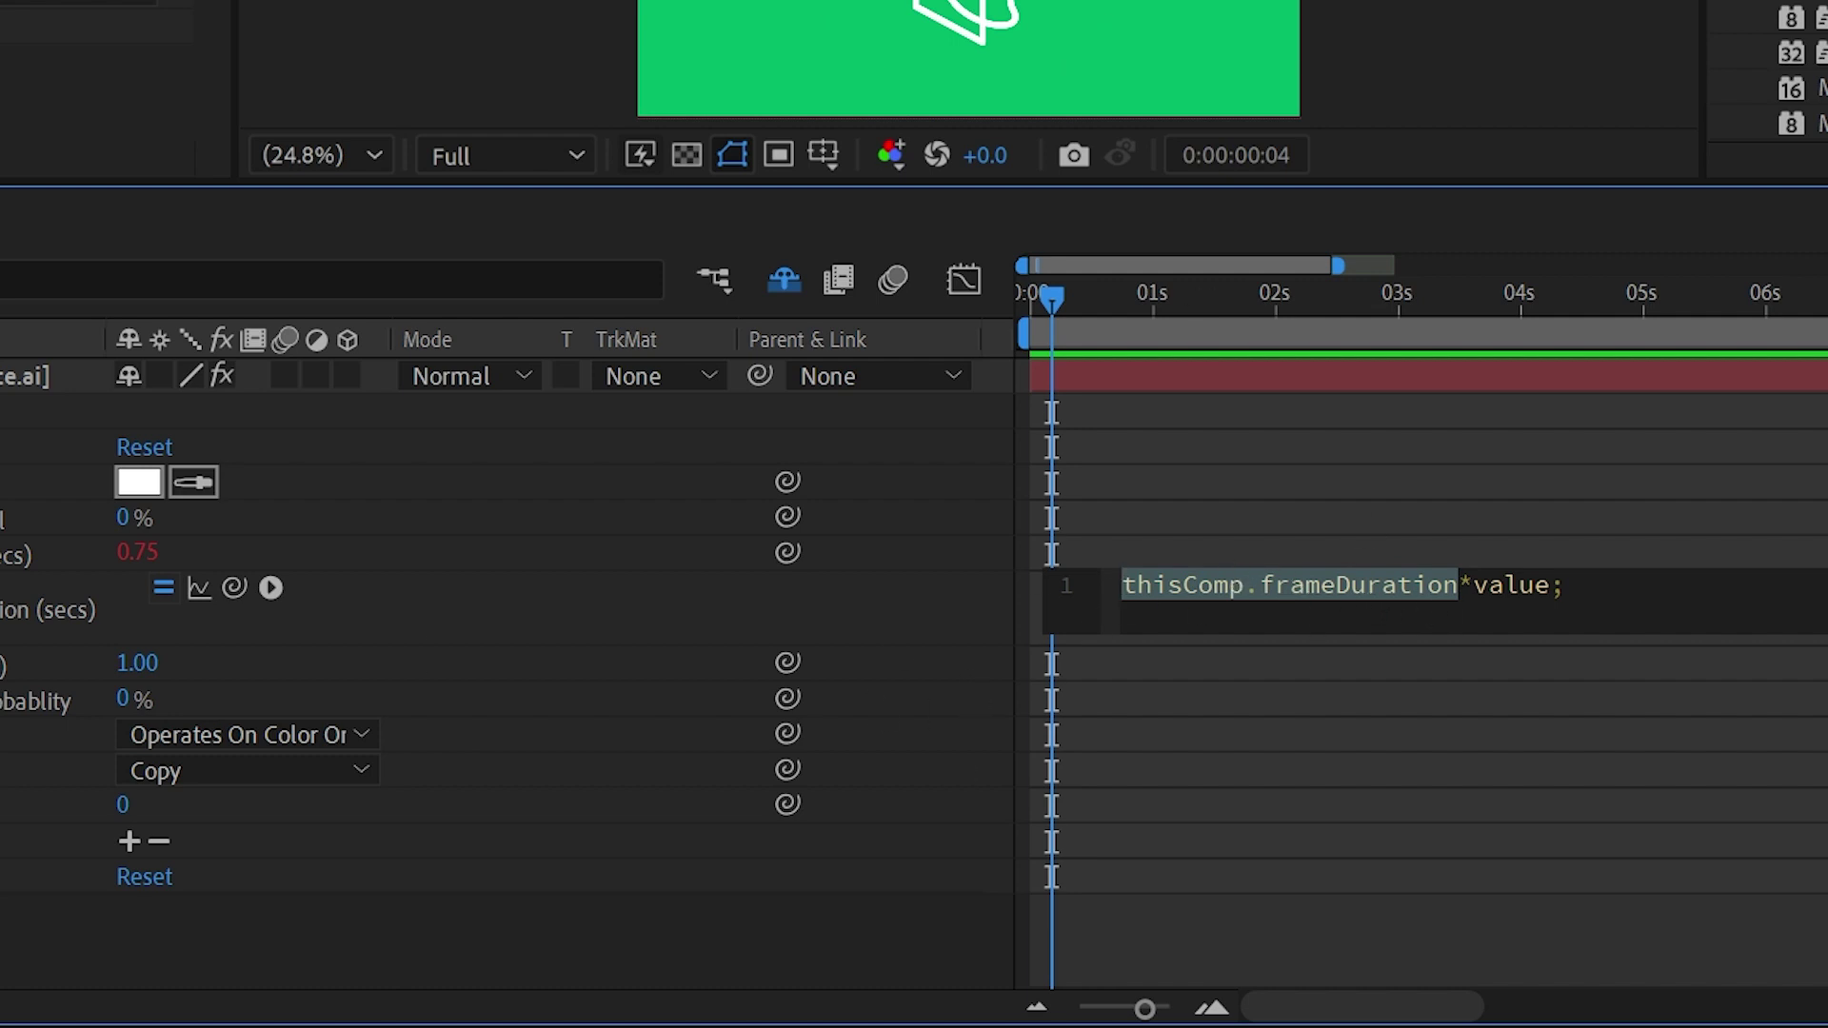
{"action": "left_click", "coordinate": [1458, 588]}
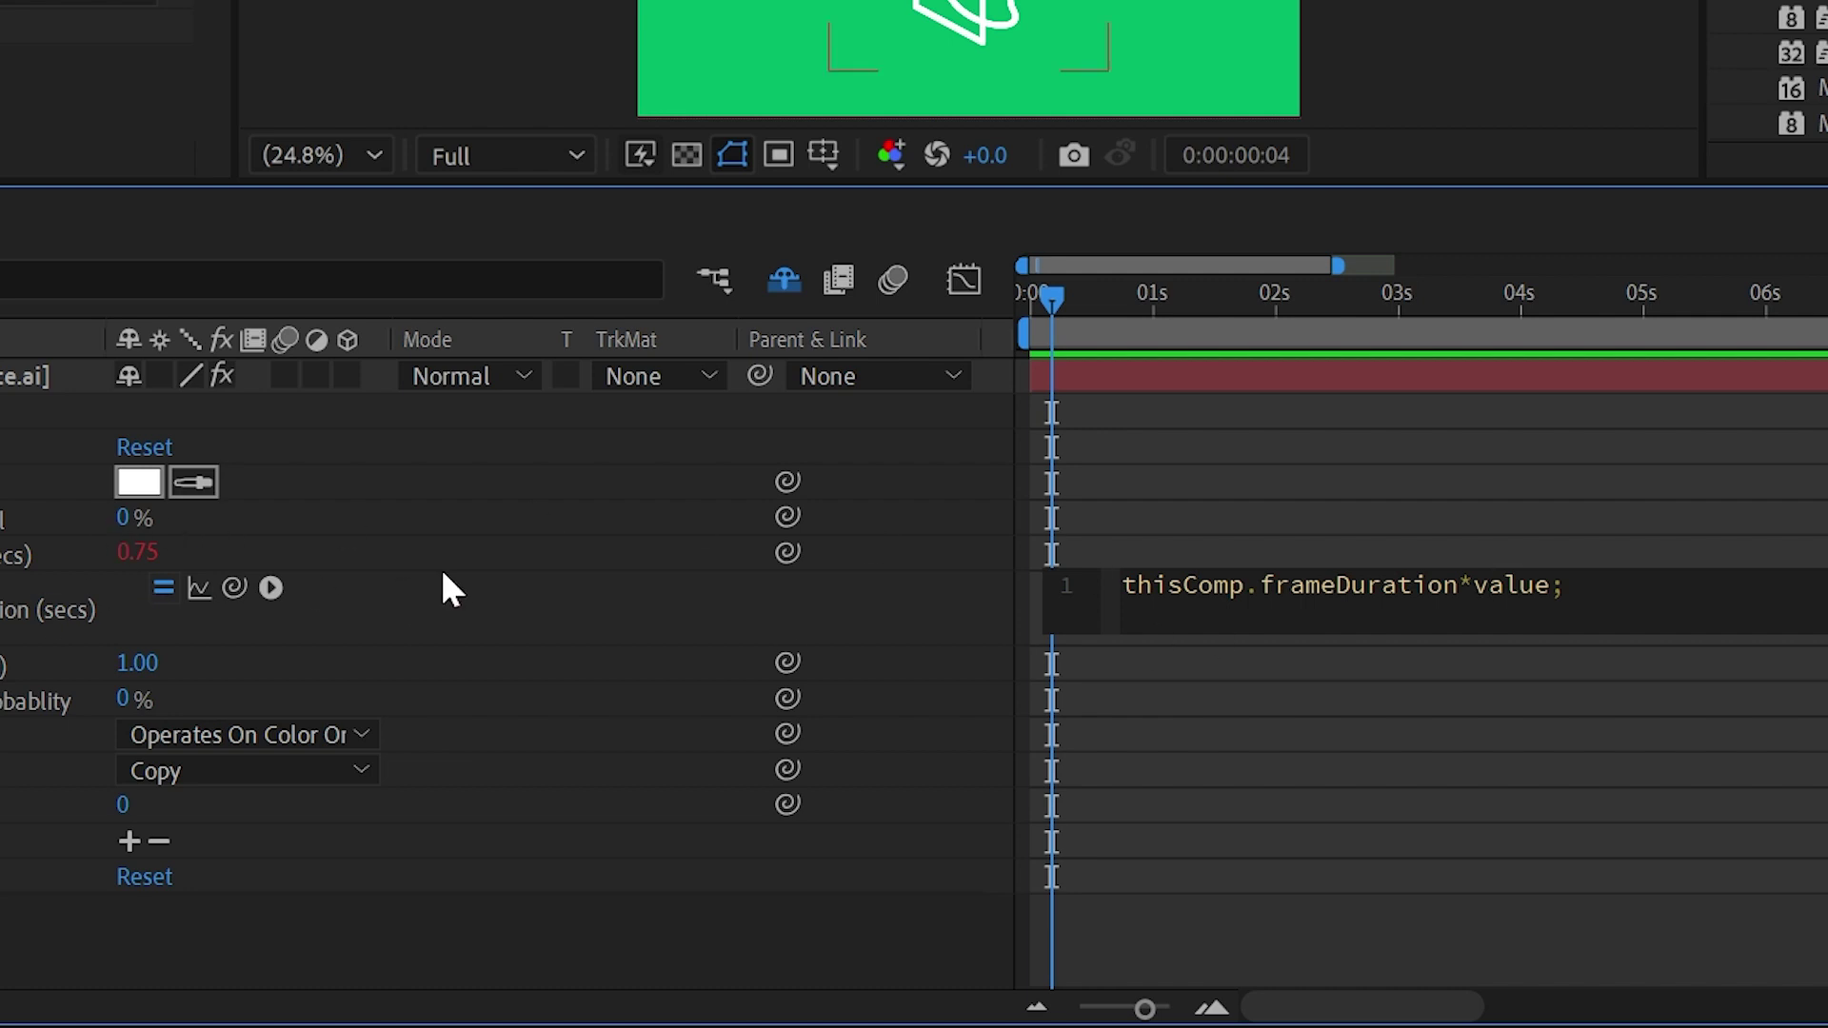
Step: Set the Strobe Duration value to 1 frame
{"action": "left_click", "coordinate": [138, 552]}
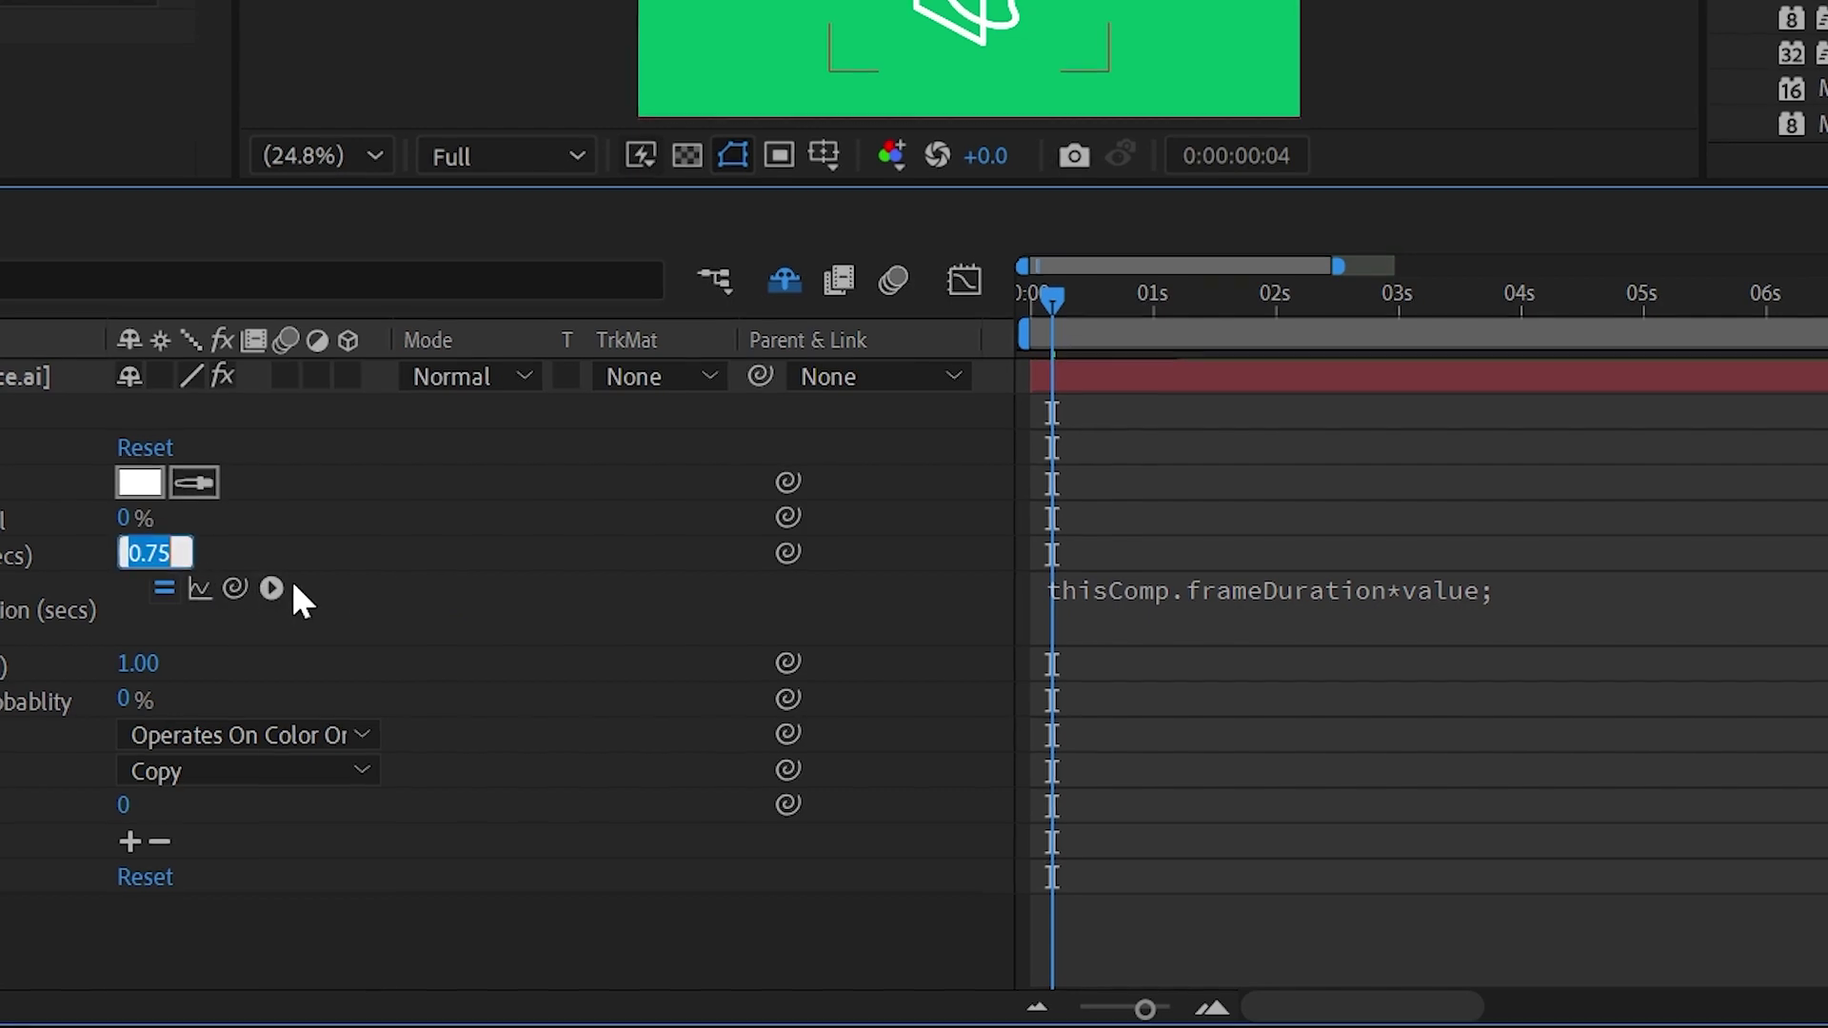
{"action": "type", "text": "1"}
{"action": "left_click", "coordinate": [262, 636]}
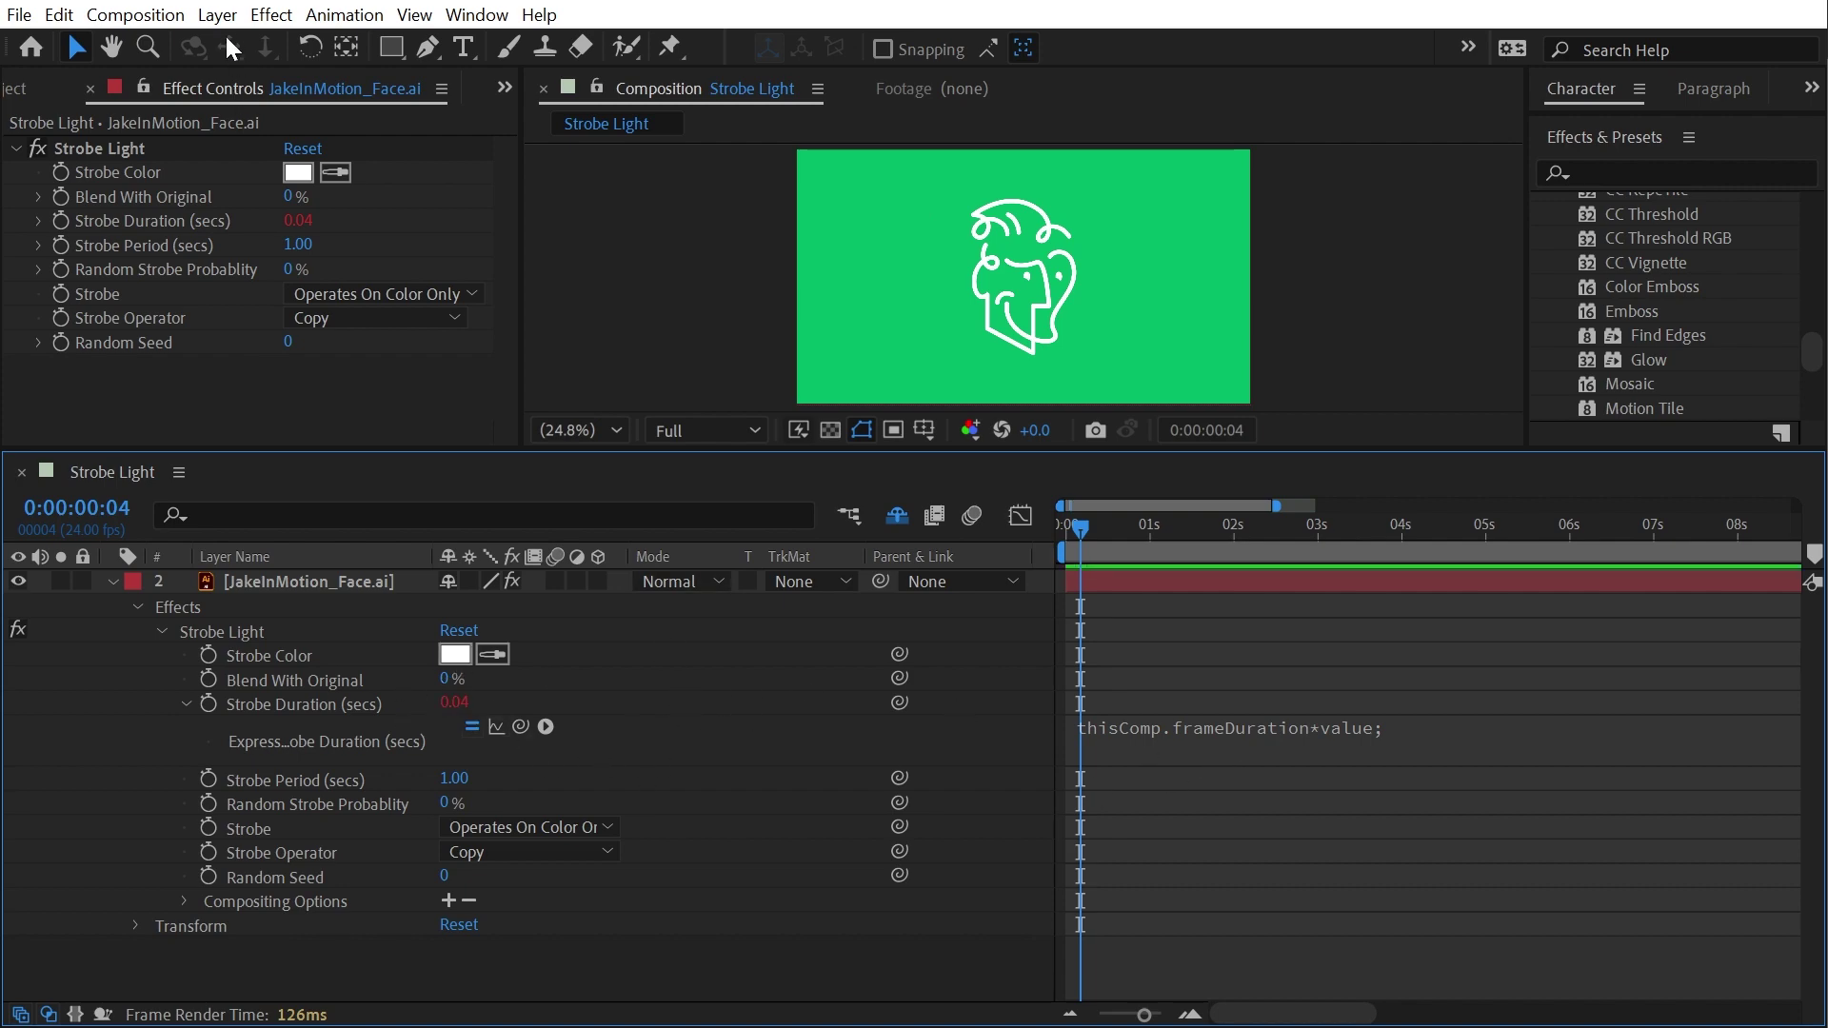
Step: Change the composition frame rate from 24 to 30 fps in Composition Settings
{"action": "left_click", "coordinate": [177, 14]}
{"action": "left_click", "coordinate": [219, 84]}
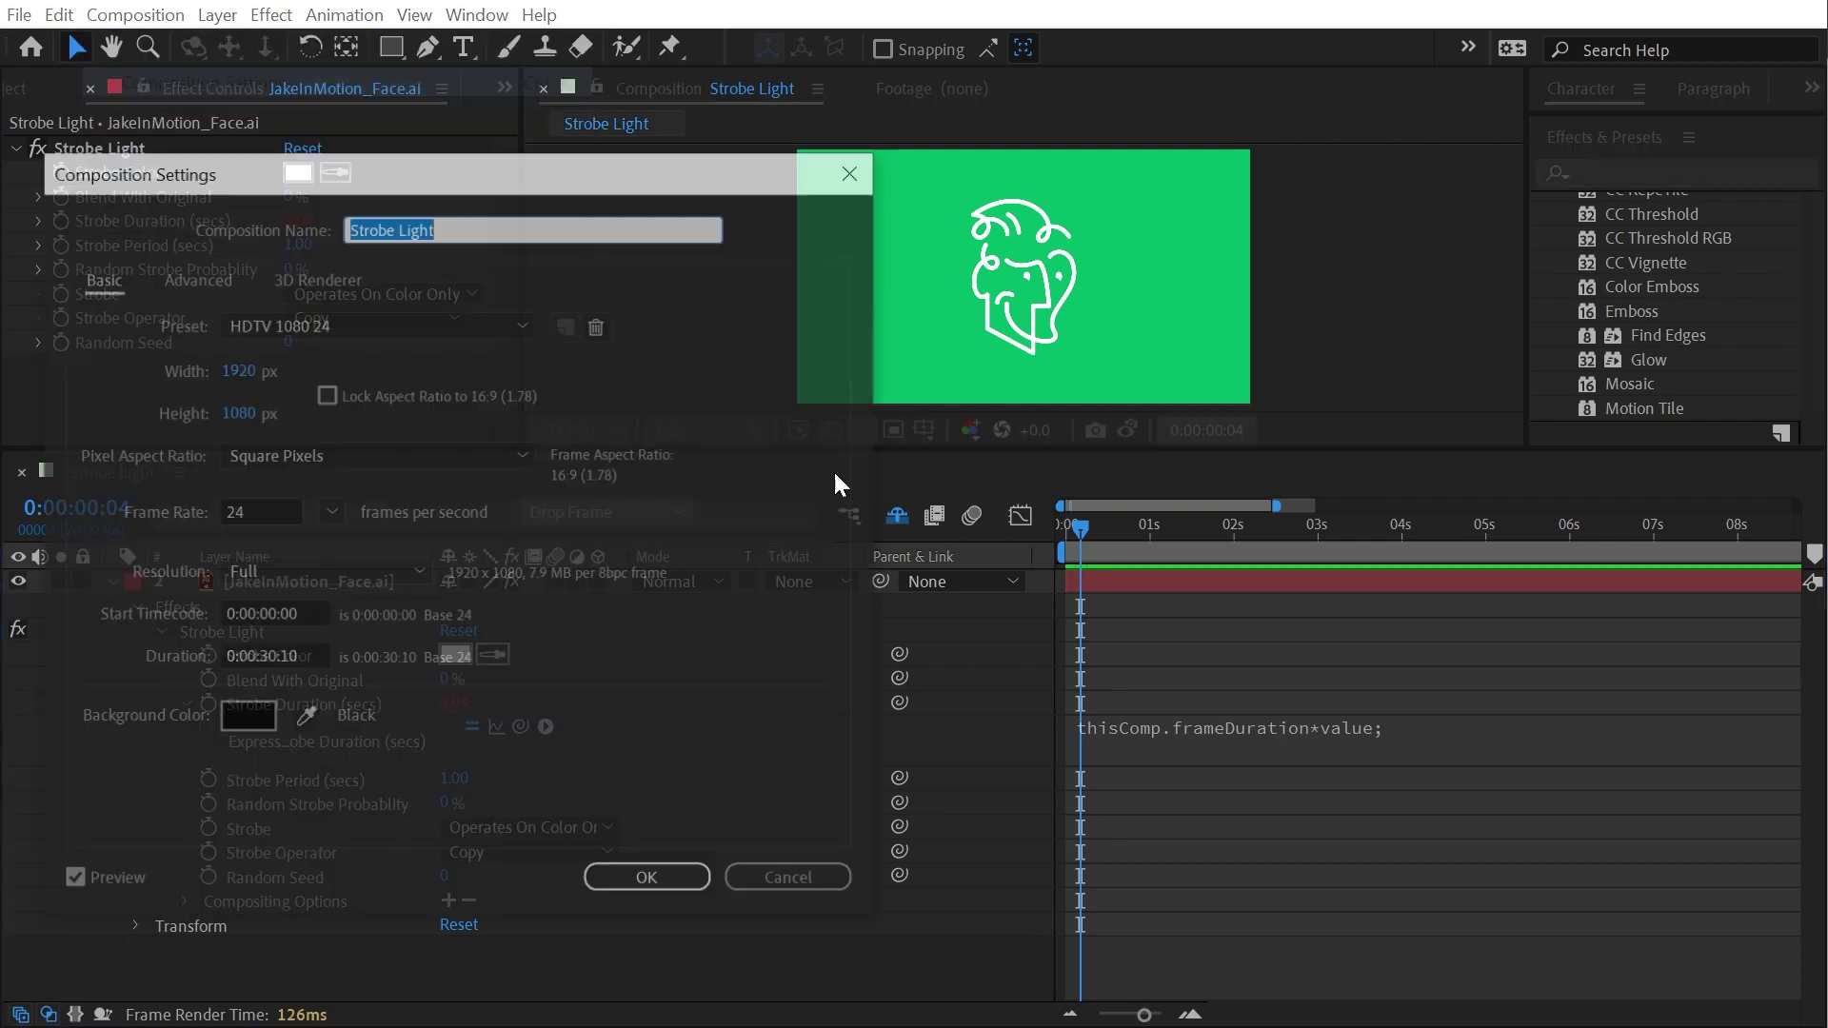
{"action": "left_click", "coordinate": [250, 508]}
{"action": "type", "text": "30"}
{"action": "key", "text": "Return"}
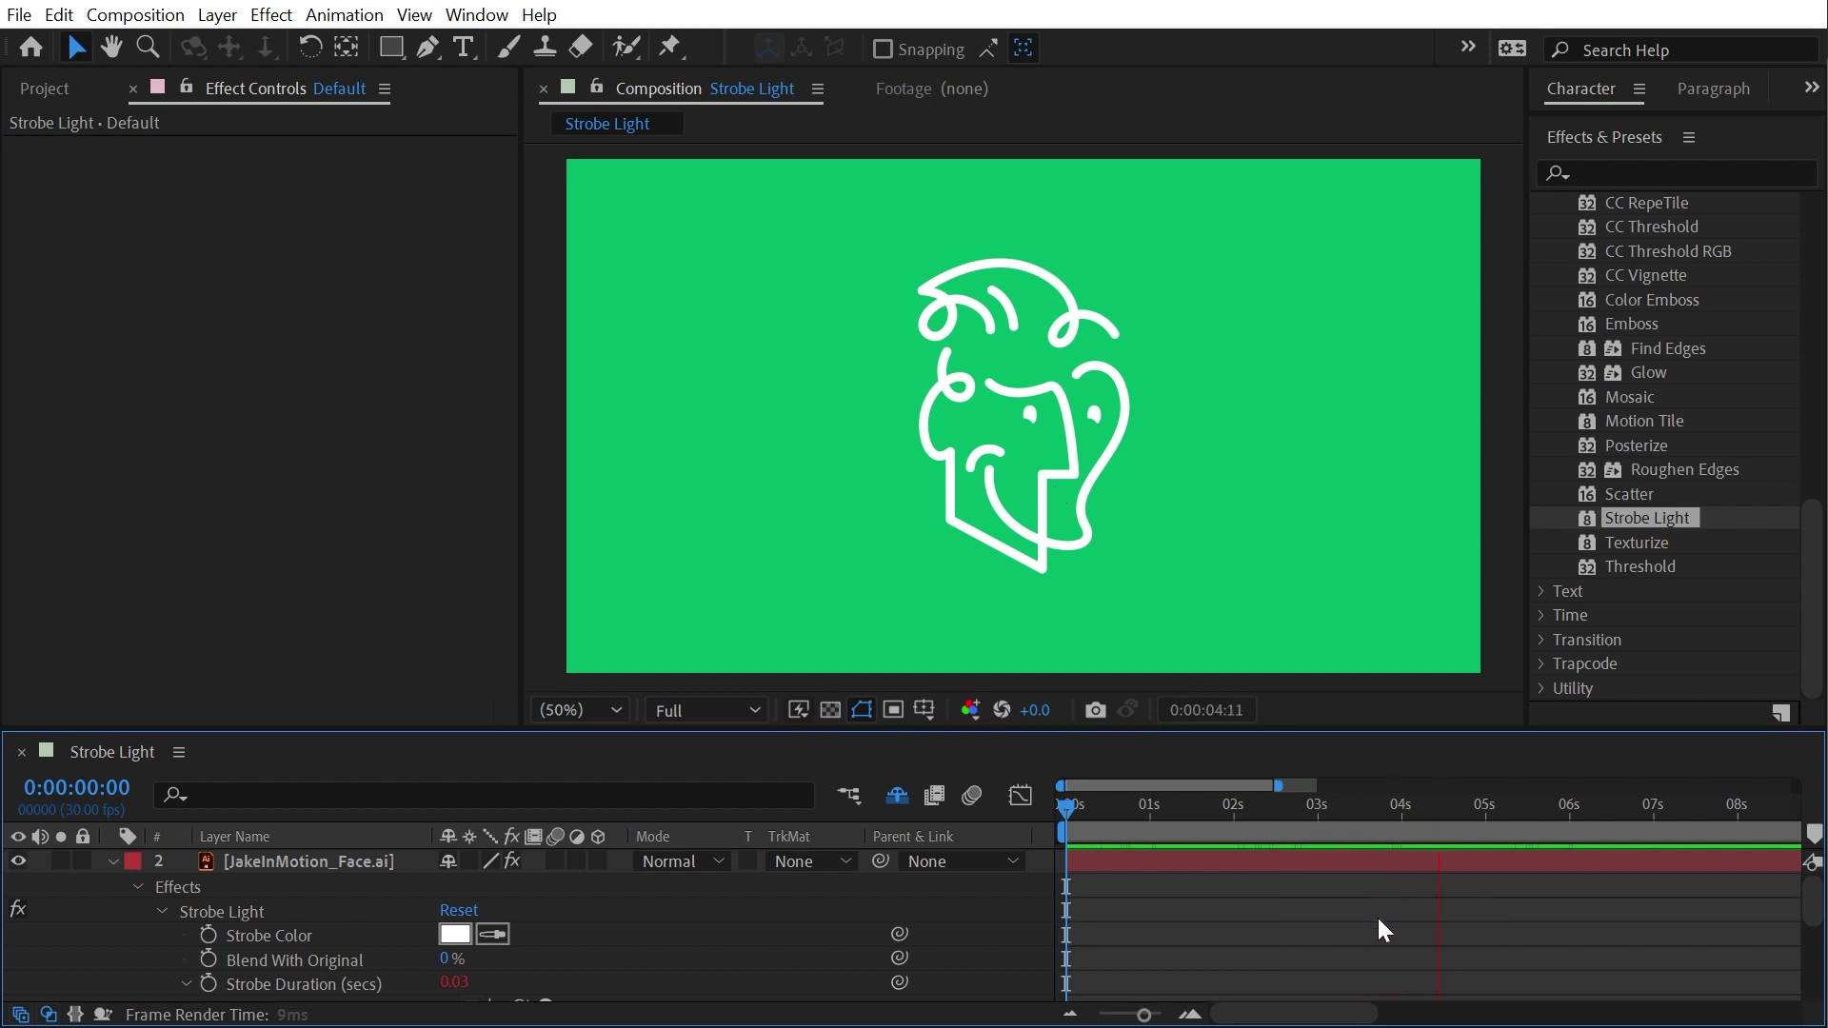
Step: Set Strobe Duration to 15 frames (0.50 secs)
{"action": "key", "text": "space"}
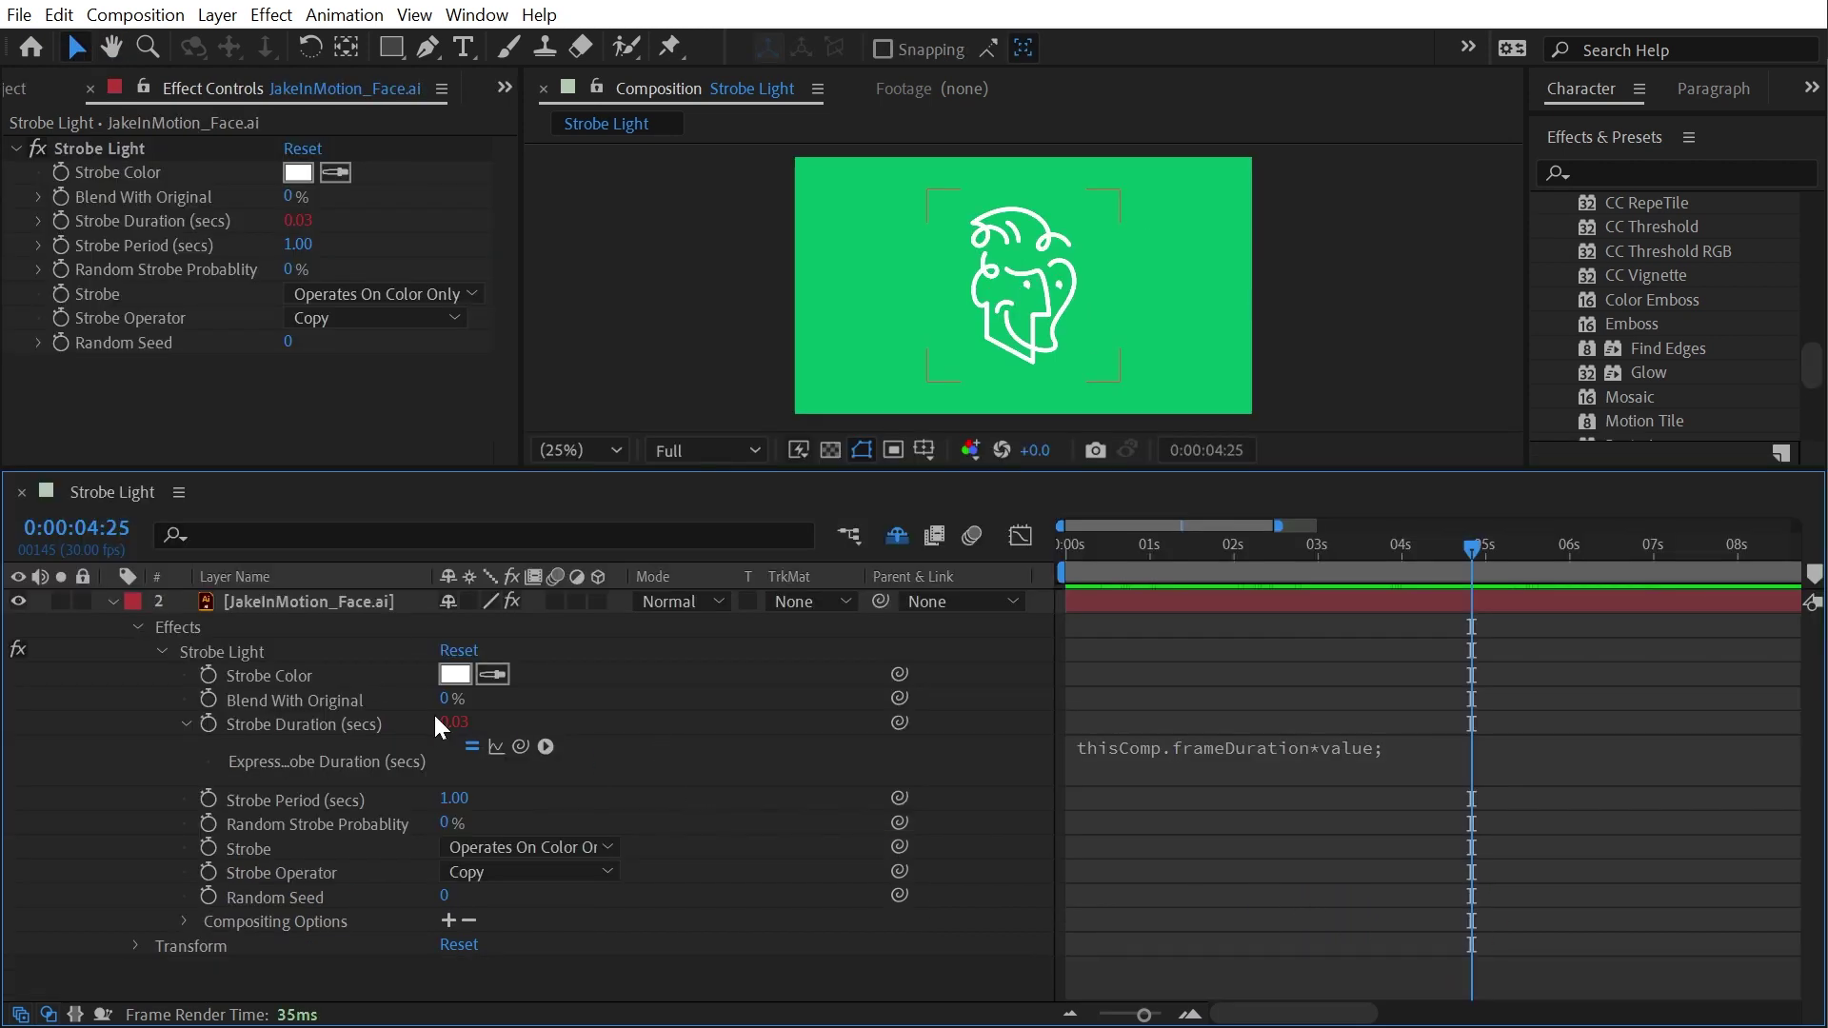
{"action": "left_click", "coordinate": [462, 720]}
{"action": "type", "text": "15"}
{"action": "key", "text": "Return"}
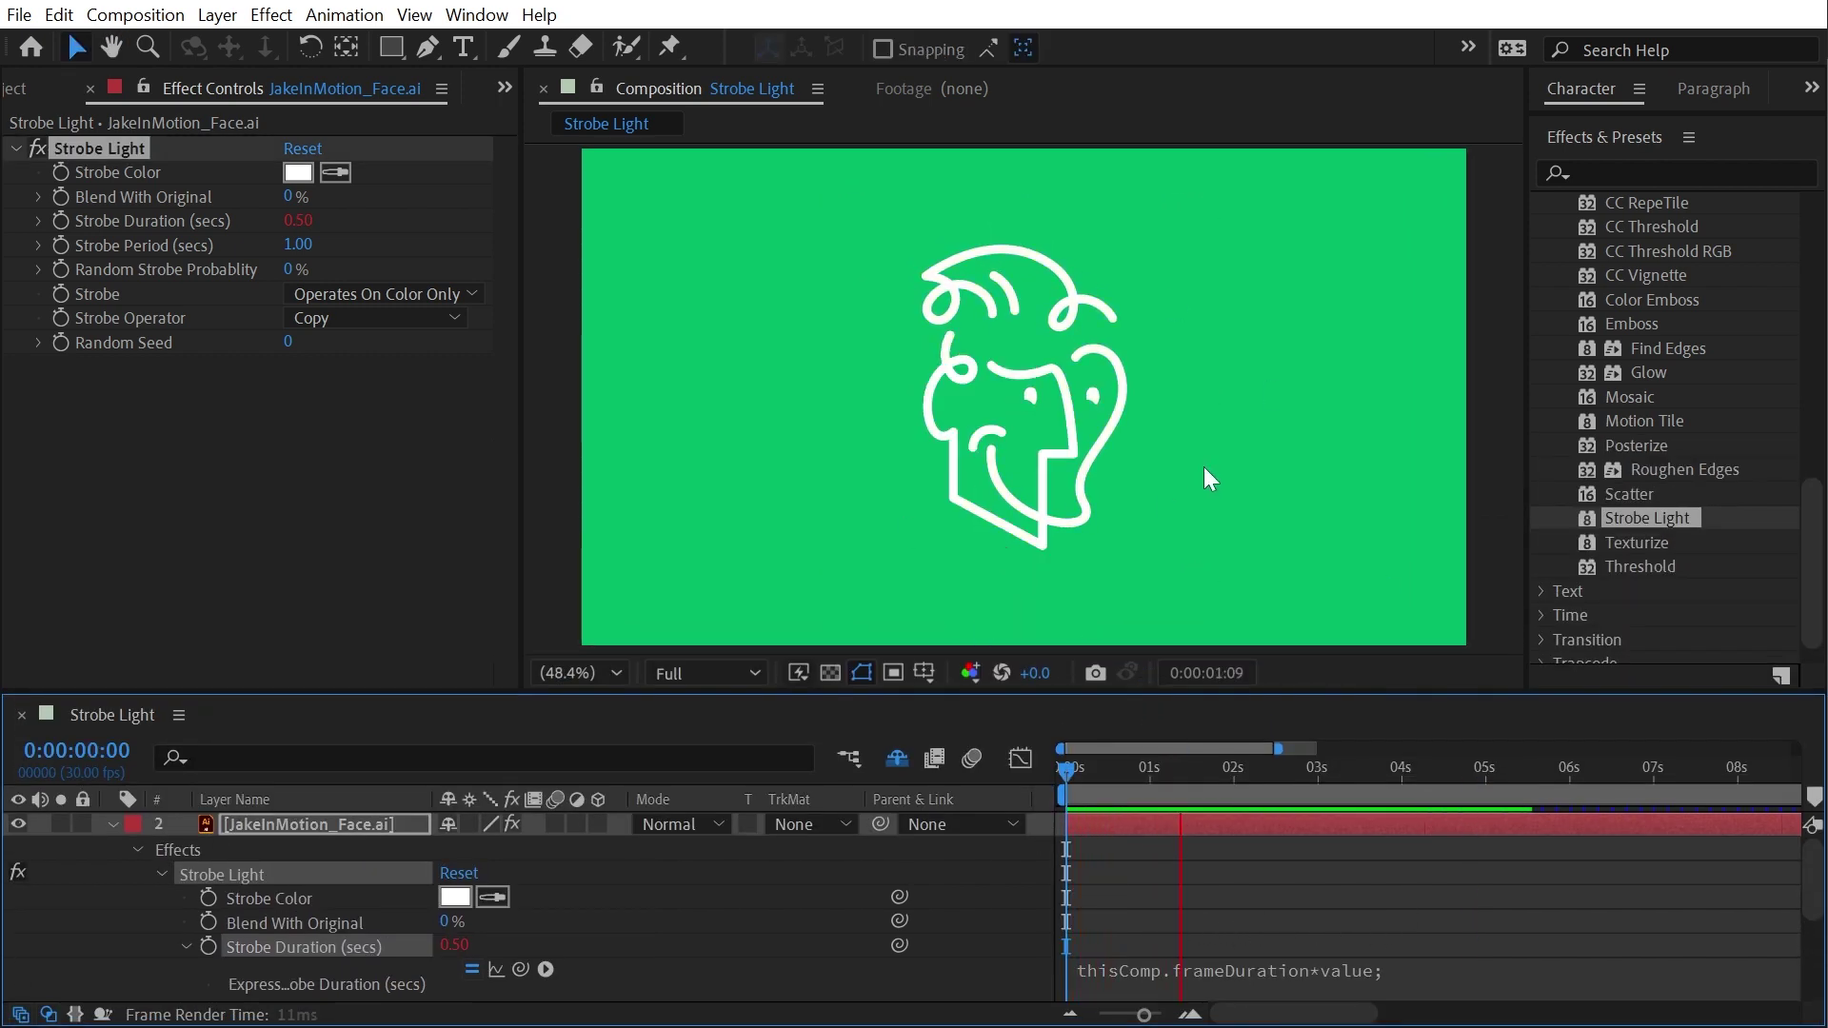
{"action": "left_click", "coordinate": [922, 530]}
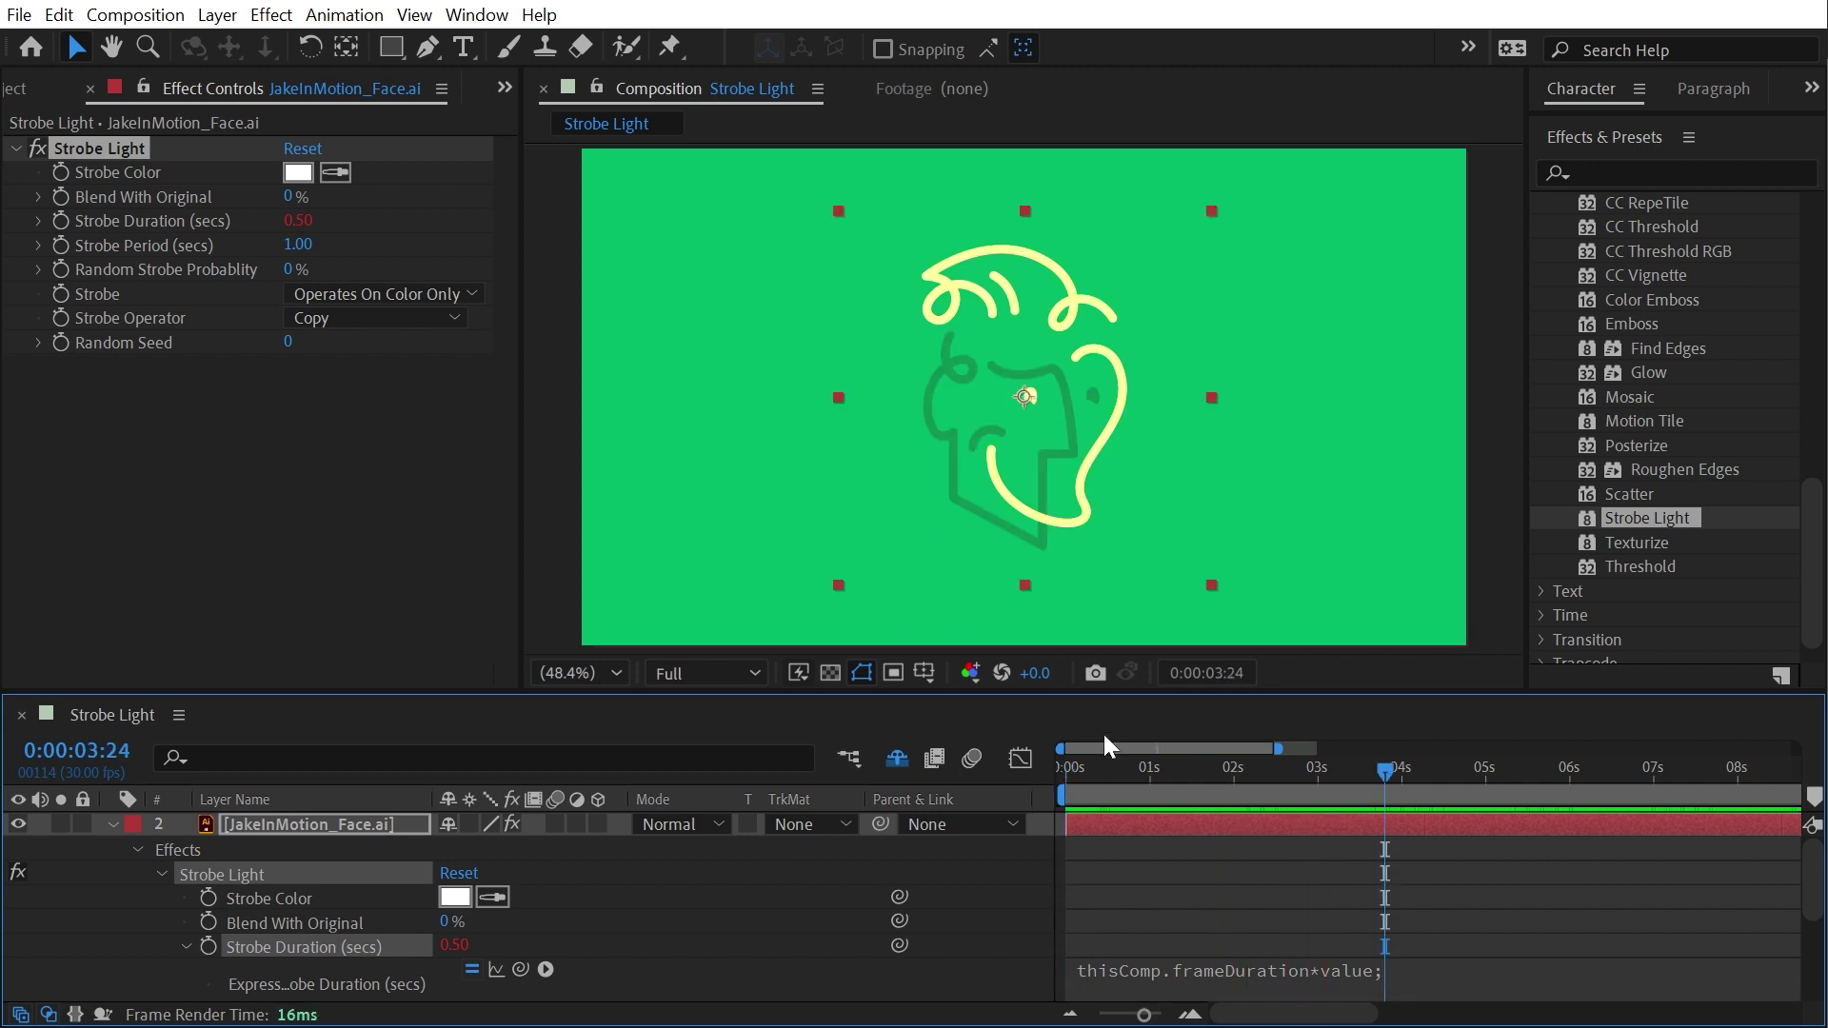
Step: Paste the frame-based Strobe Duration expression onto Strobe Period and start editing its value
{"action": "left_click_drag", "start_coordinate": [1096, 591], "coordinate": [1096, 514]}
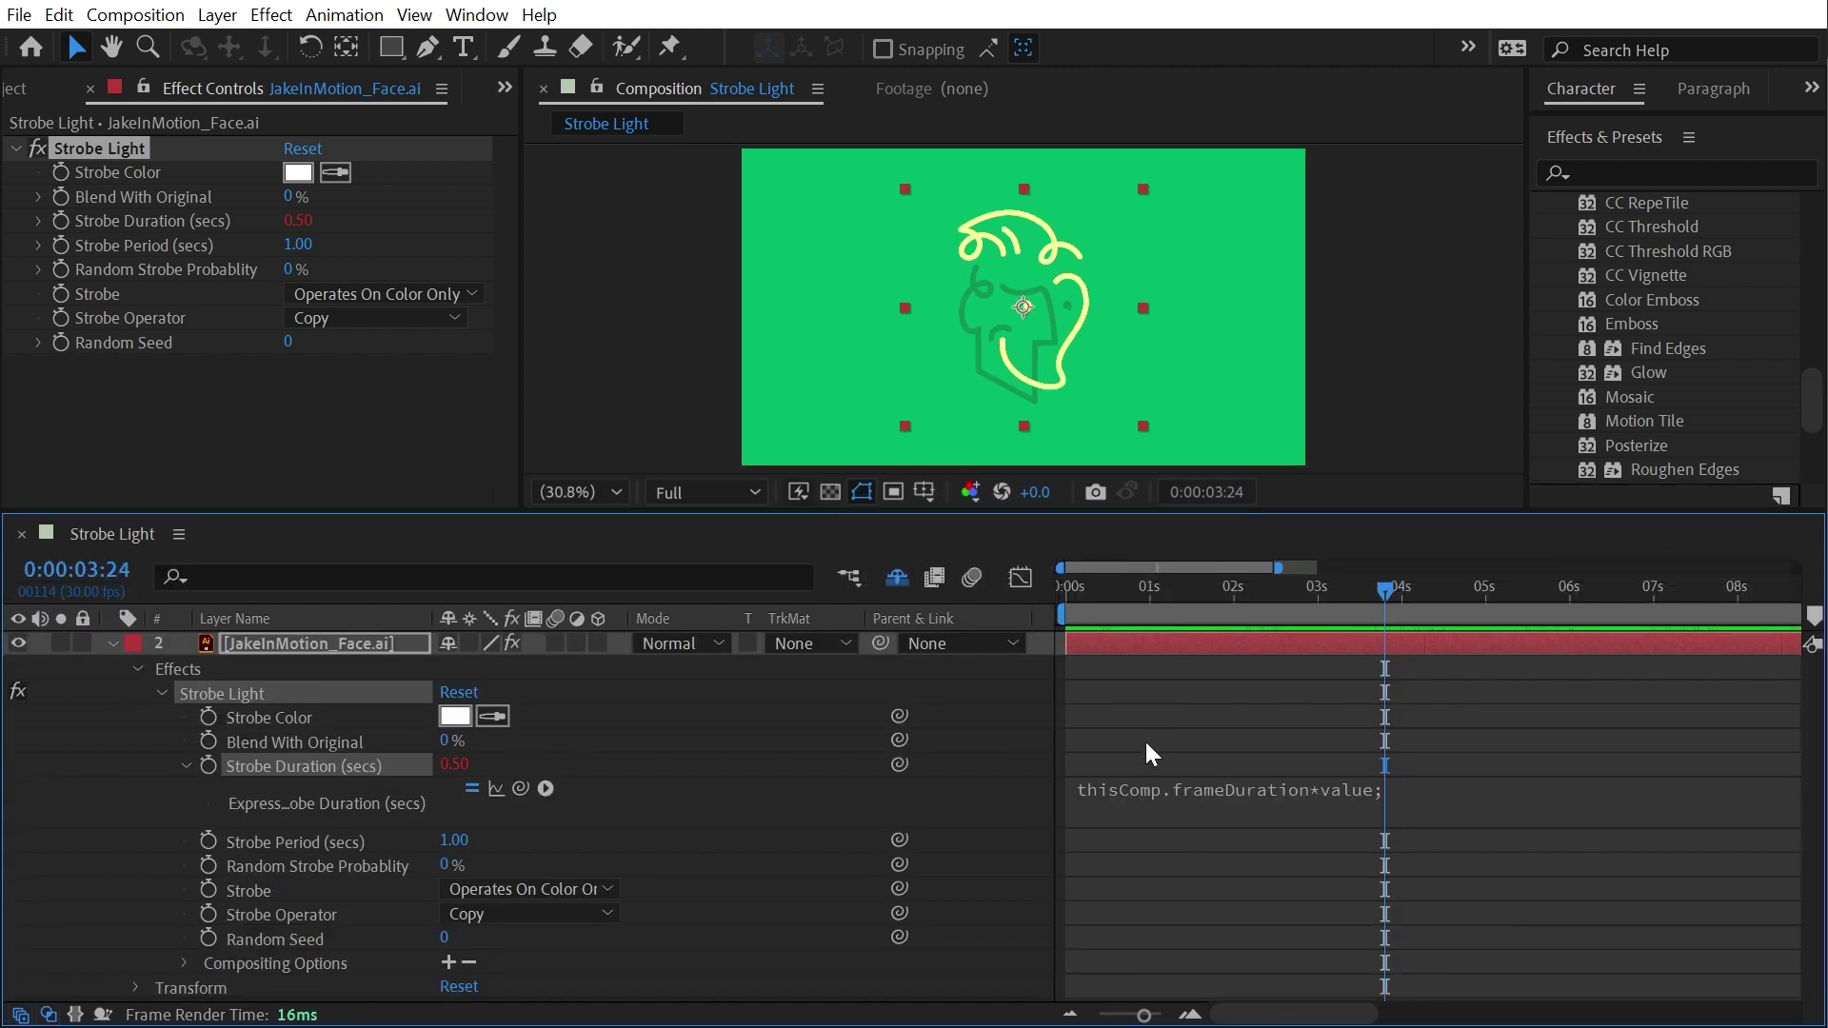
{"action": "left_click", "coordinate": [1085, 803]}
{"action": "key", "text": "ctrl+c"}
{"action": "left_click", "coordinate": [246, 844]}
{"action": "key", "text": "ctrl+v"}
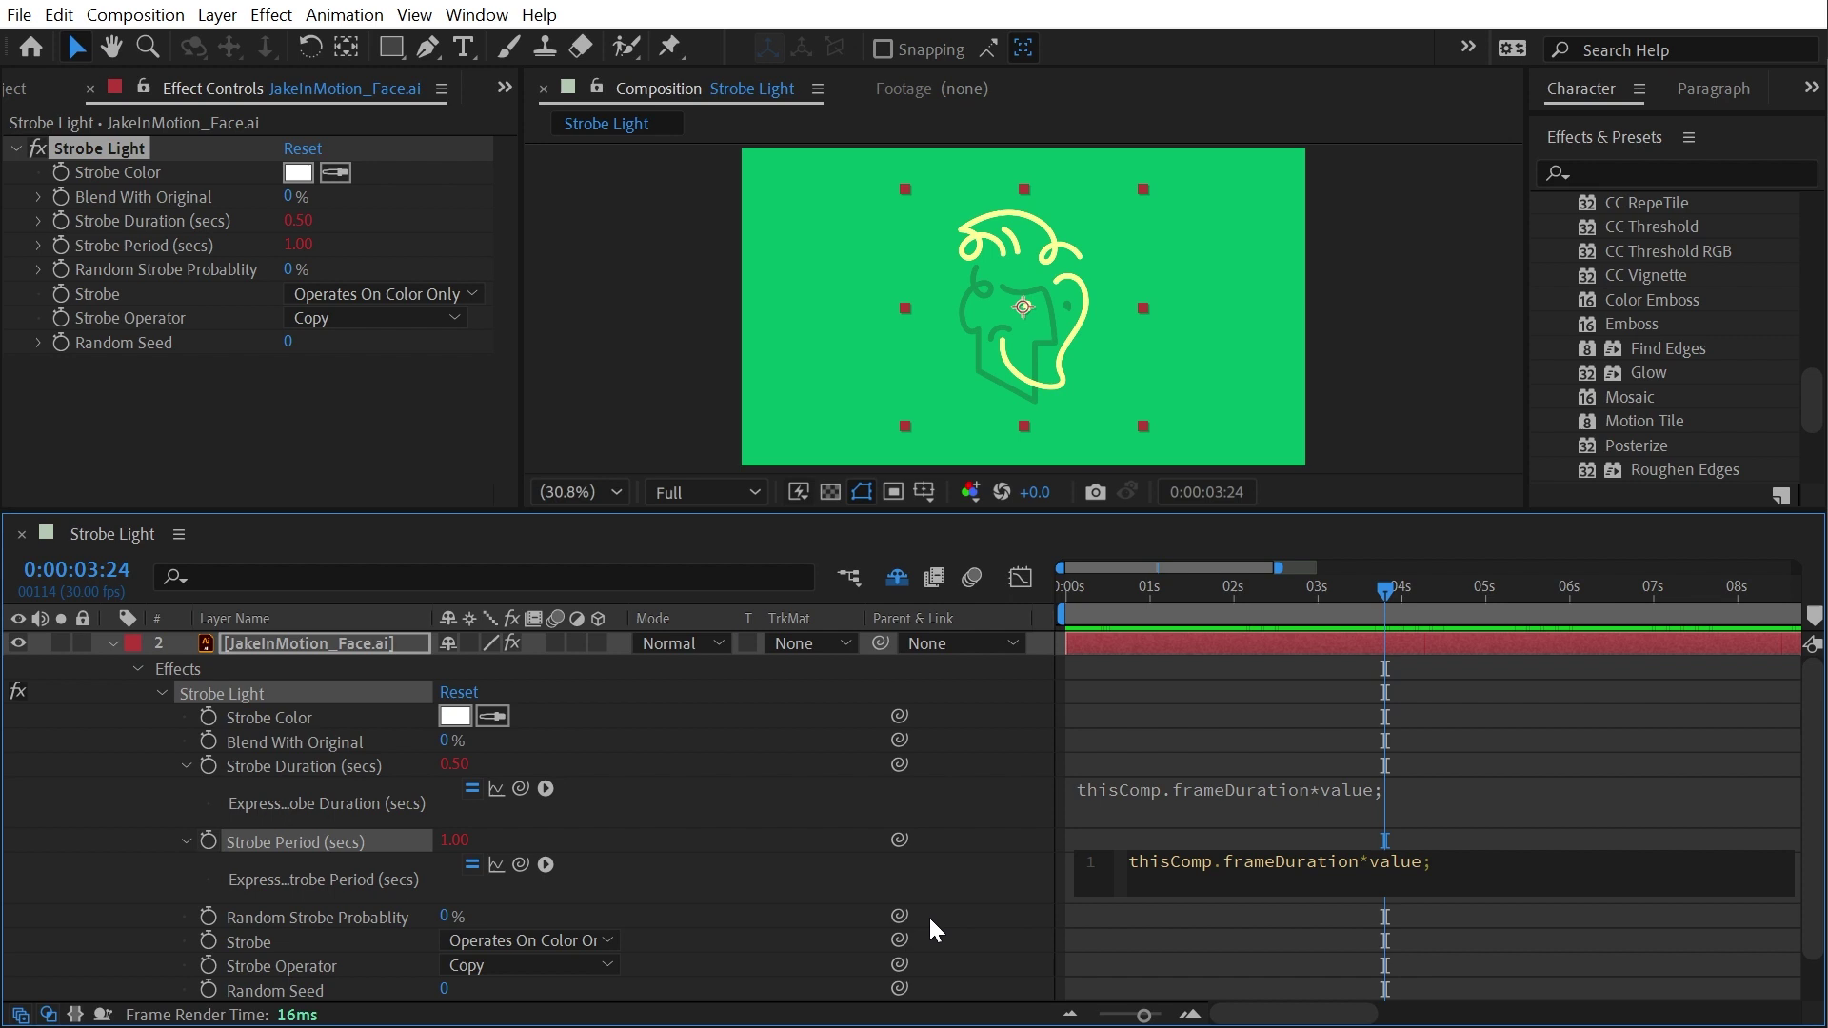
{"action": "left_click", "coordinate": [929, 917]}
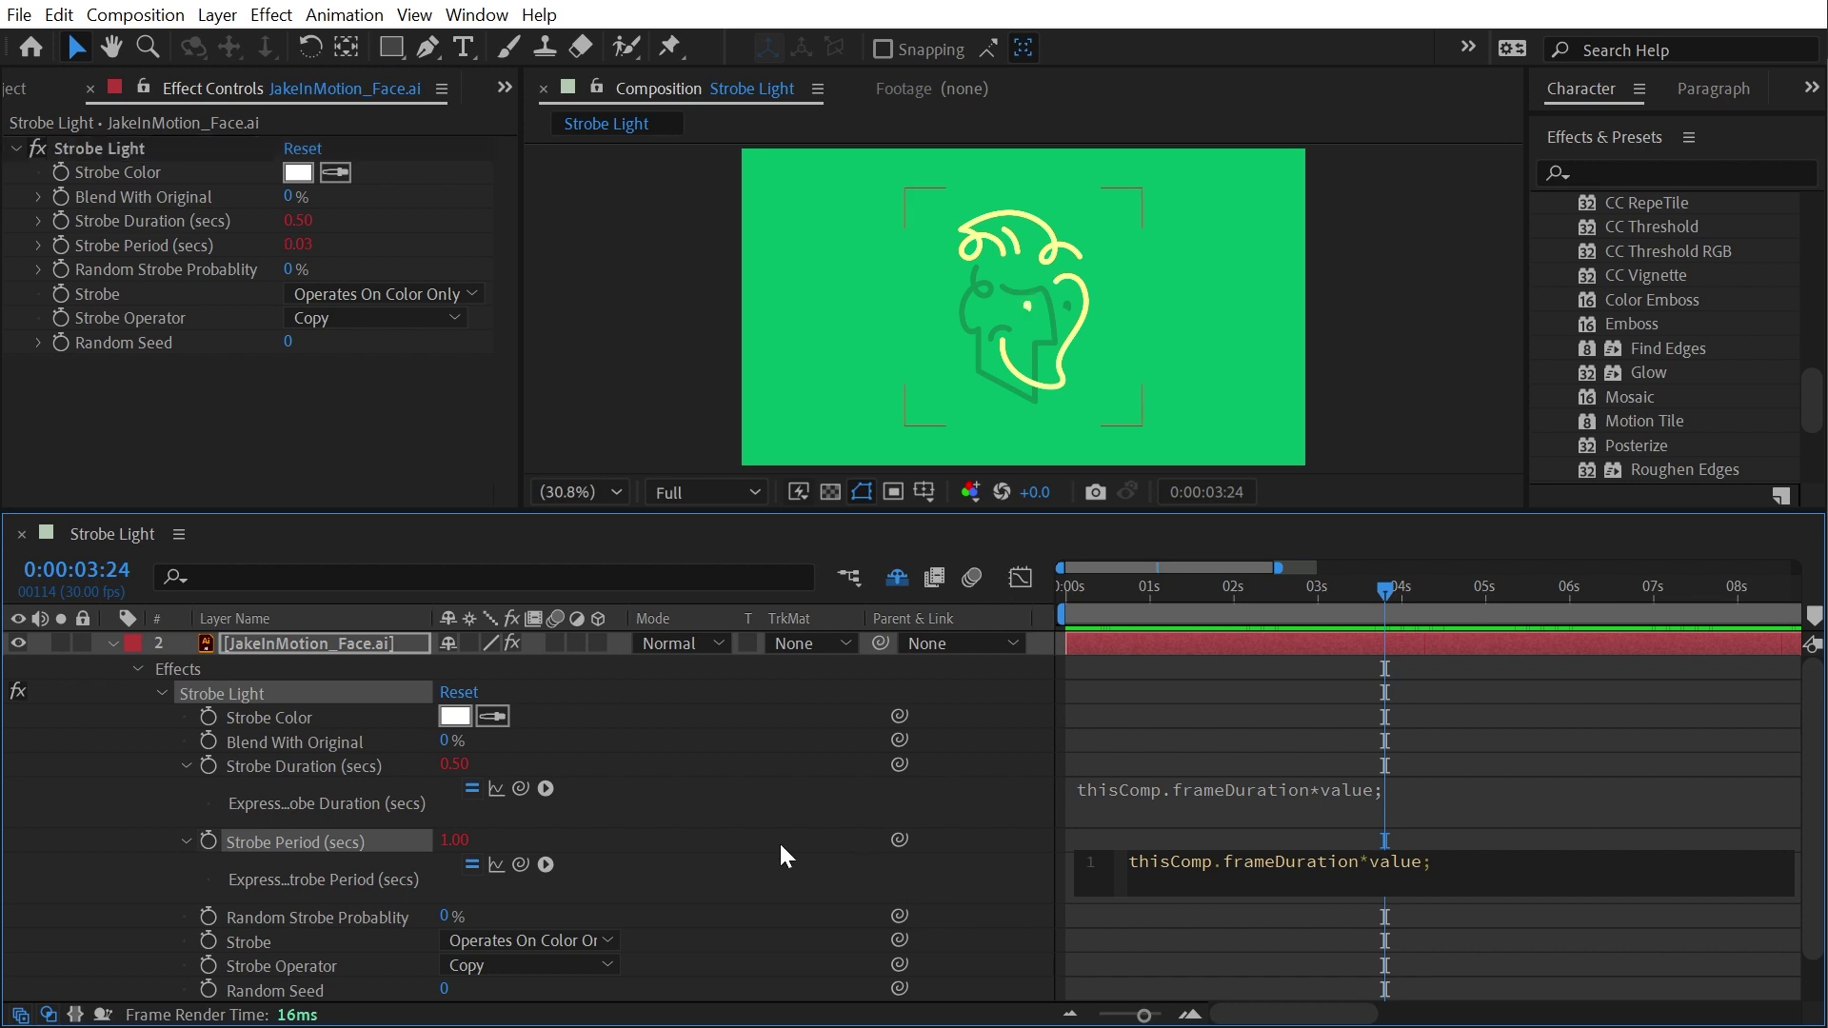
{"action": "left_click", "coordinate": [452, 842]}
Step: Set Strobe Period to 10 frames and Strobe Duration to 5 frames, then preview
{"action": "type", "text": "10"}
{"action": "left_click", "coordinate": [454, 765]}
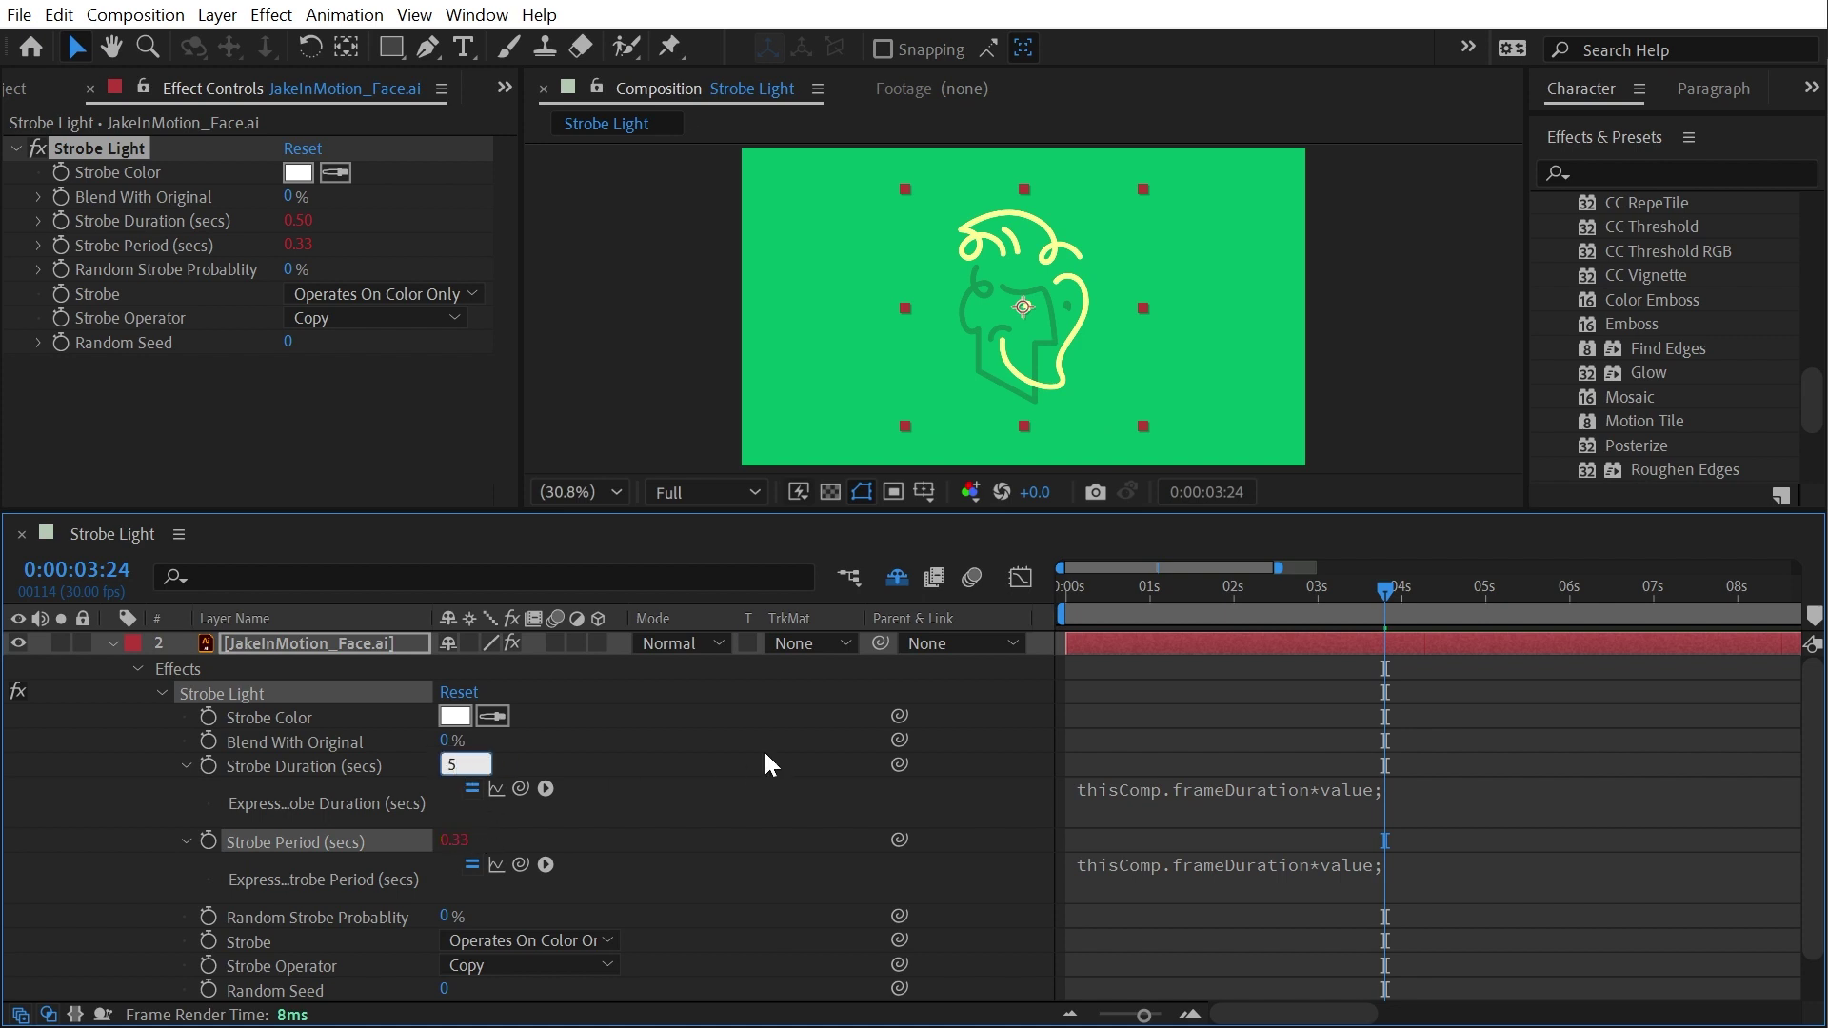
{"action": "key", "text": "Return"}
{"action": "key", "text": "space"}
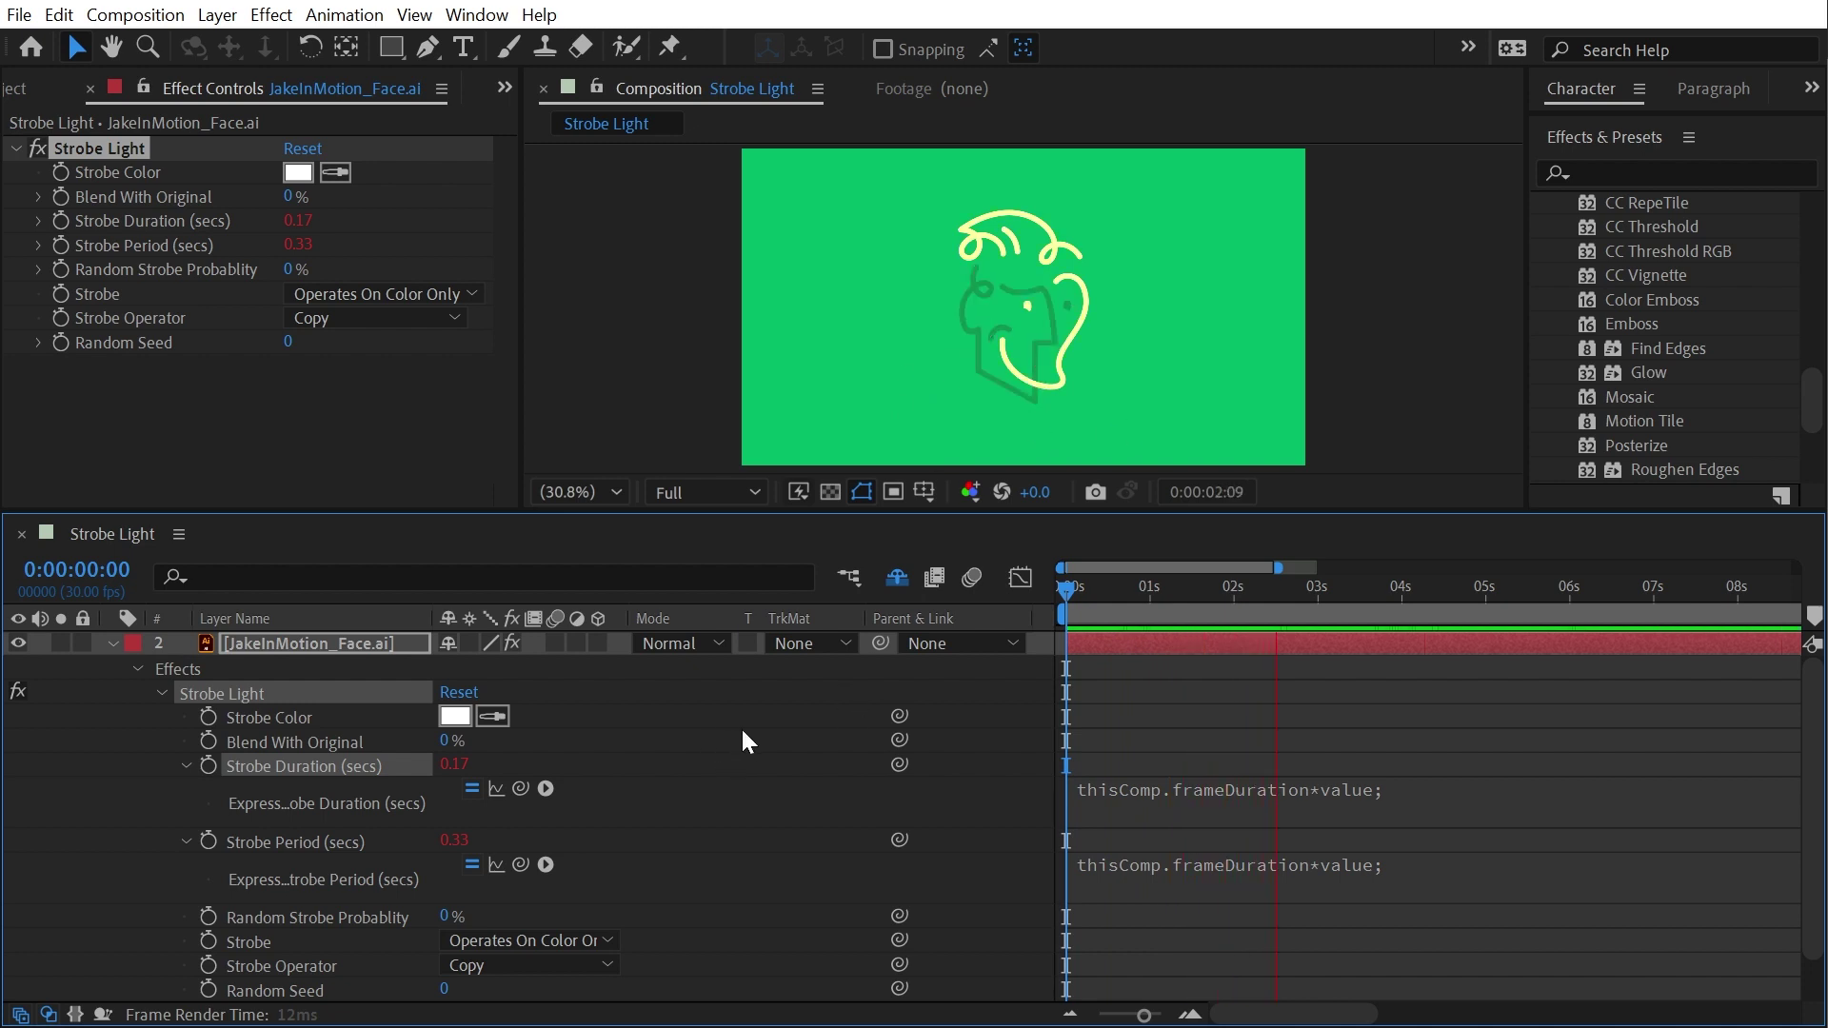
{"action": "left_click", "coordinate": [1148, 591]}
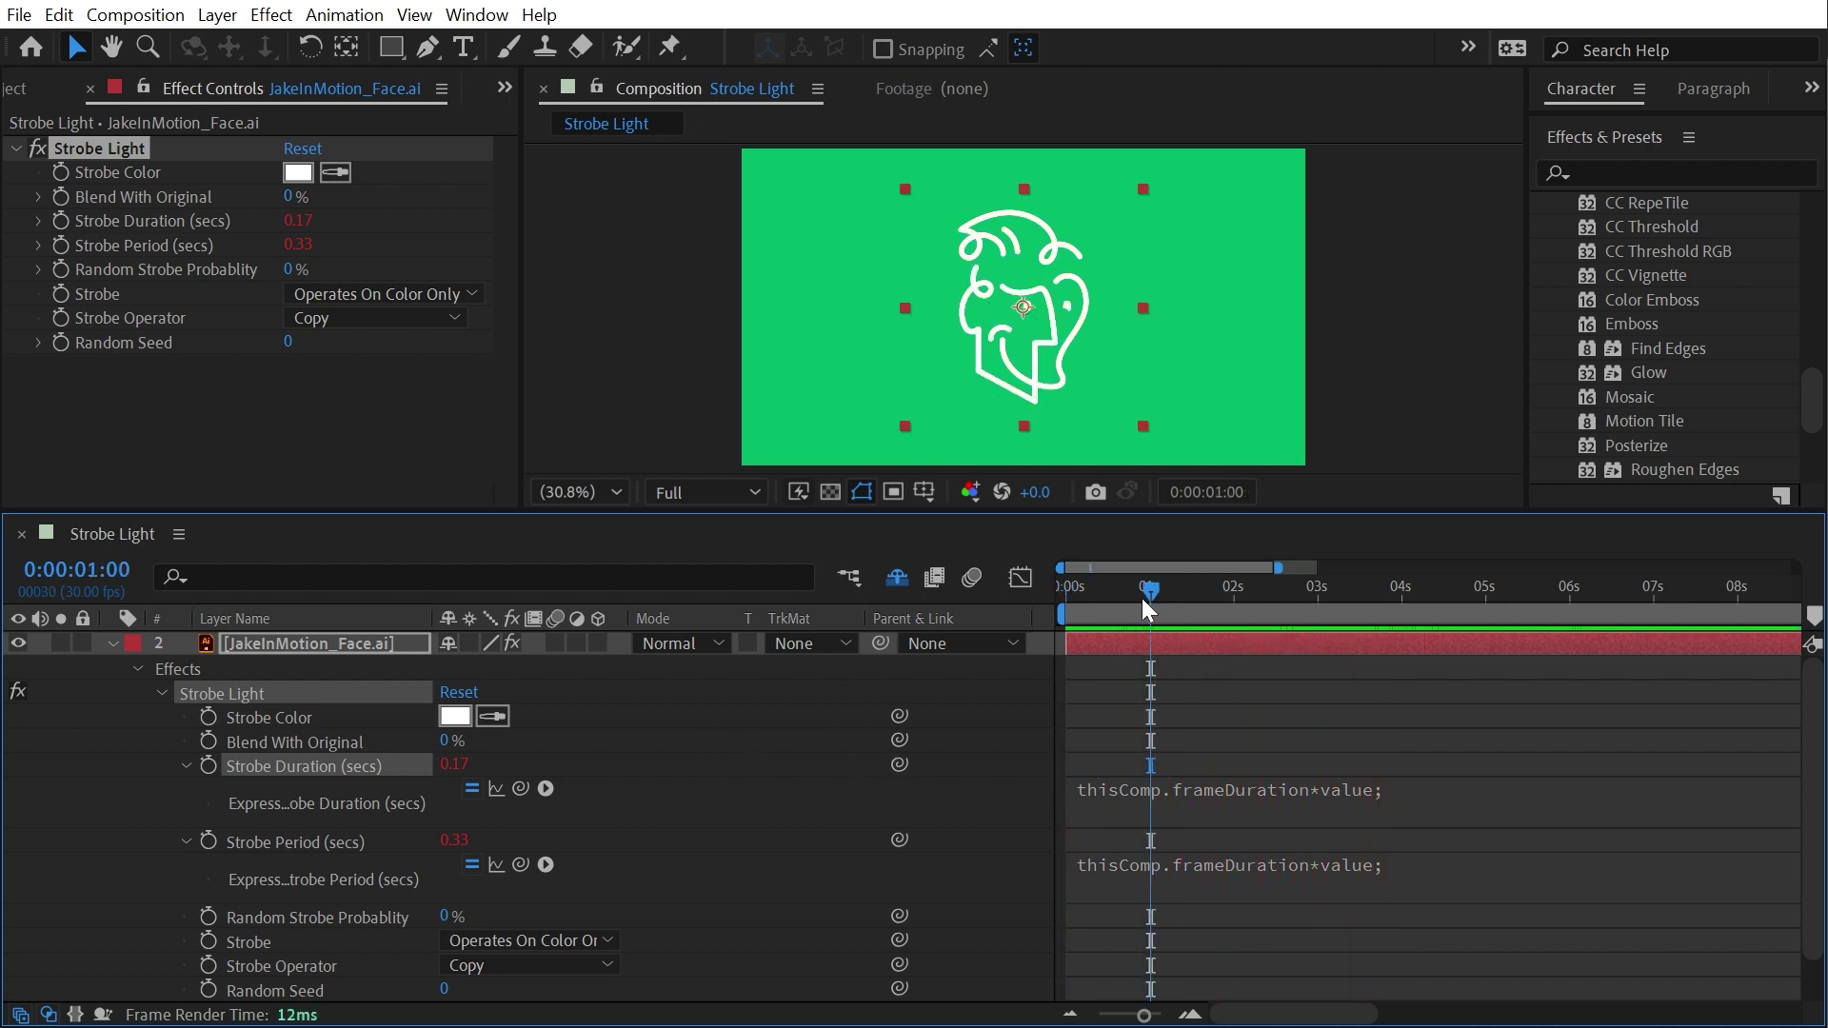
Step: Try Strobe Duration 2 frames with Strobe Period 4 frames
{"action": "left_click", "coordinate": [456, 762]}
{"action": "type", "text": "2"}
{"action": "key", "text": "Tab"}
{"action": "type", "text": "4"}
{"action": "key", "text": "Return"}
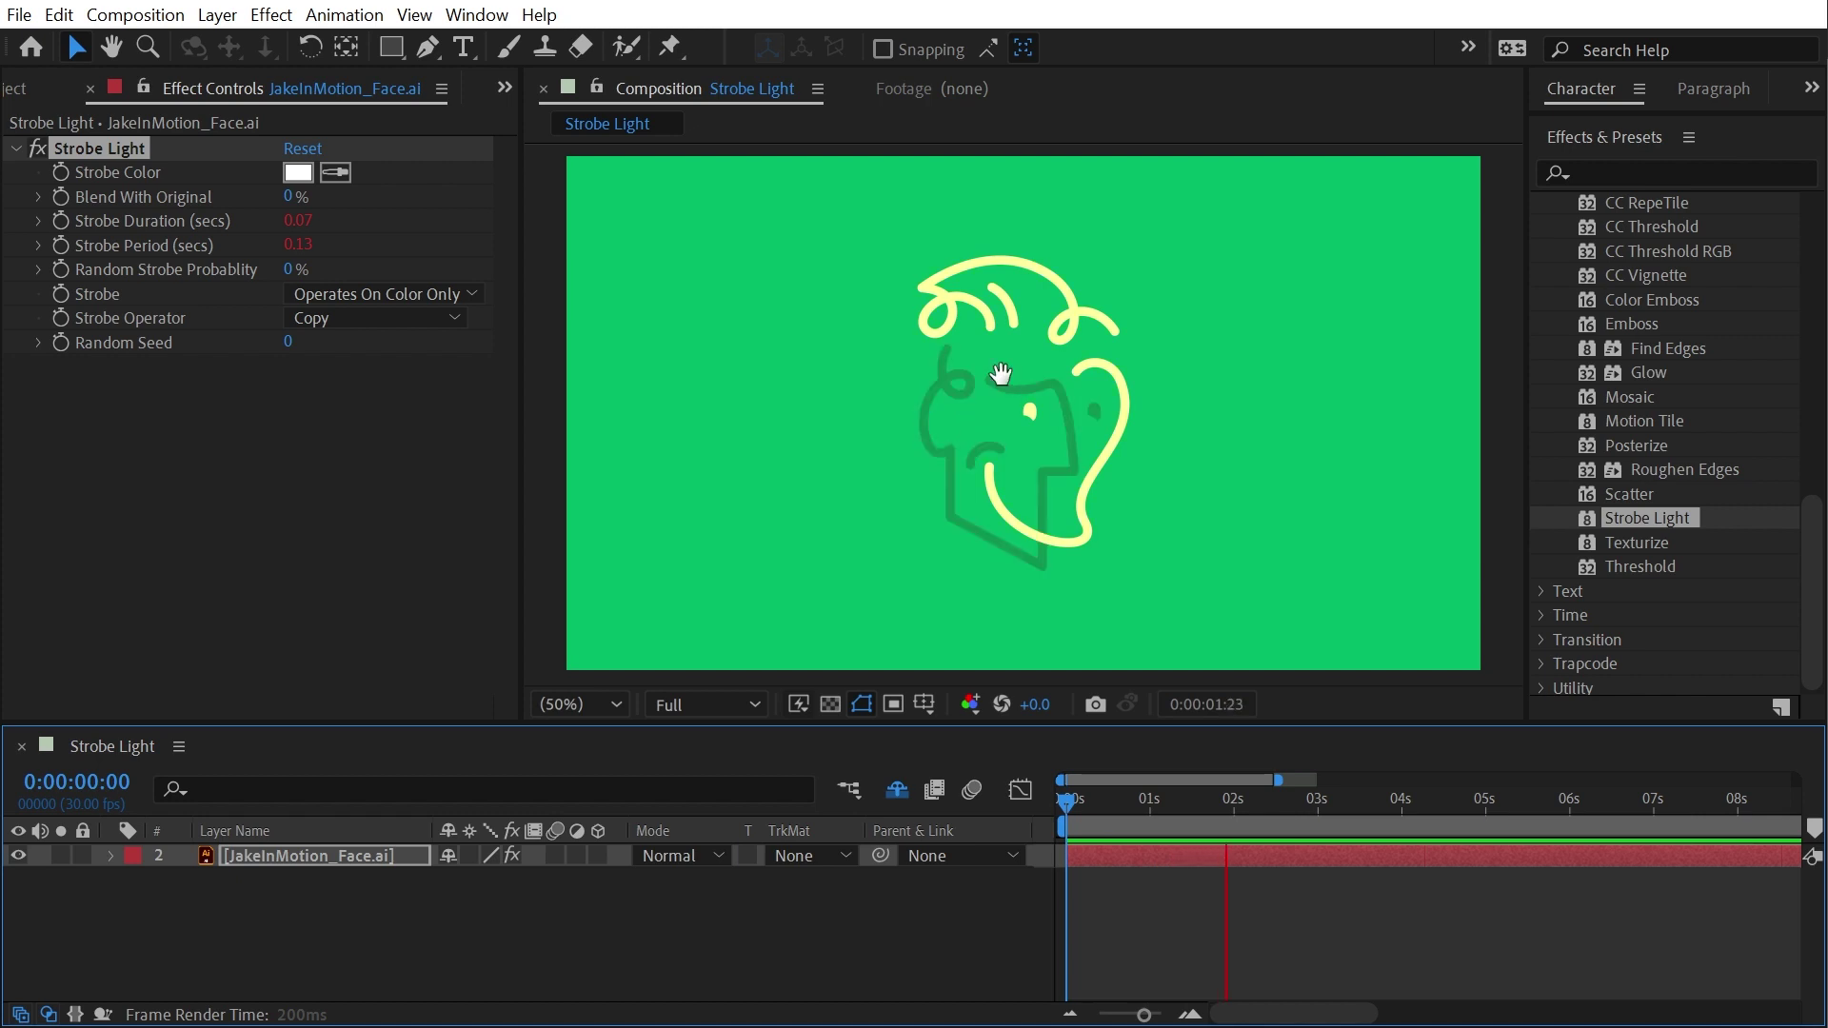
Step: Set Strobe Duration to 8 frames and Strobe Period to 16 frames, then preview
{"action": "left_click", "coordinate": [298, 220]}
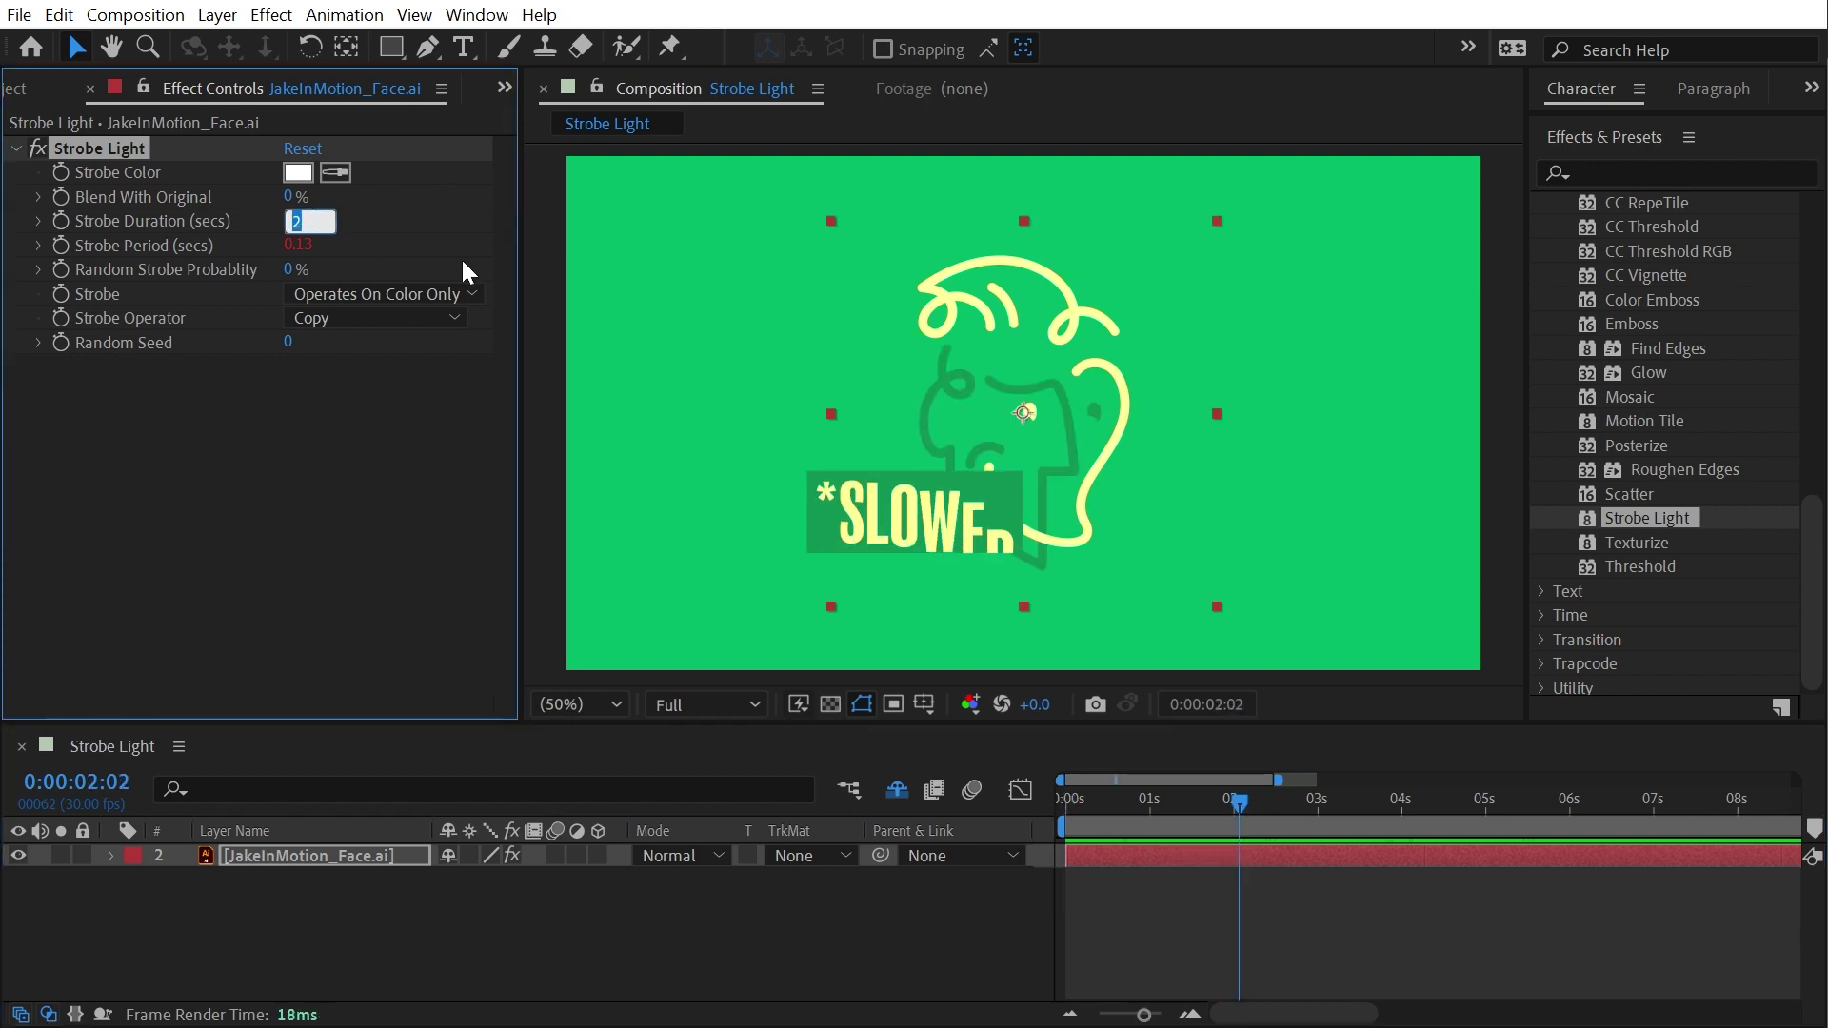
{"action": "type", "text": "8"}
{"action": "key", "text": "Tab"}
{"action": "type", "text": "16"}
{"action": "key", "text": "Return"}
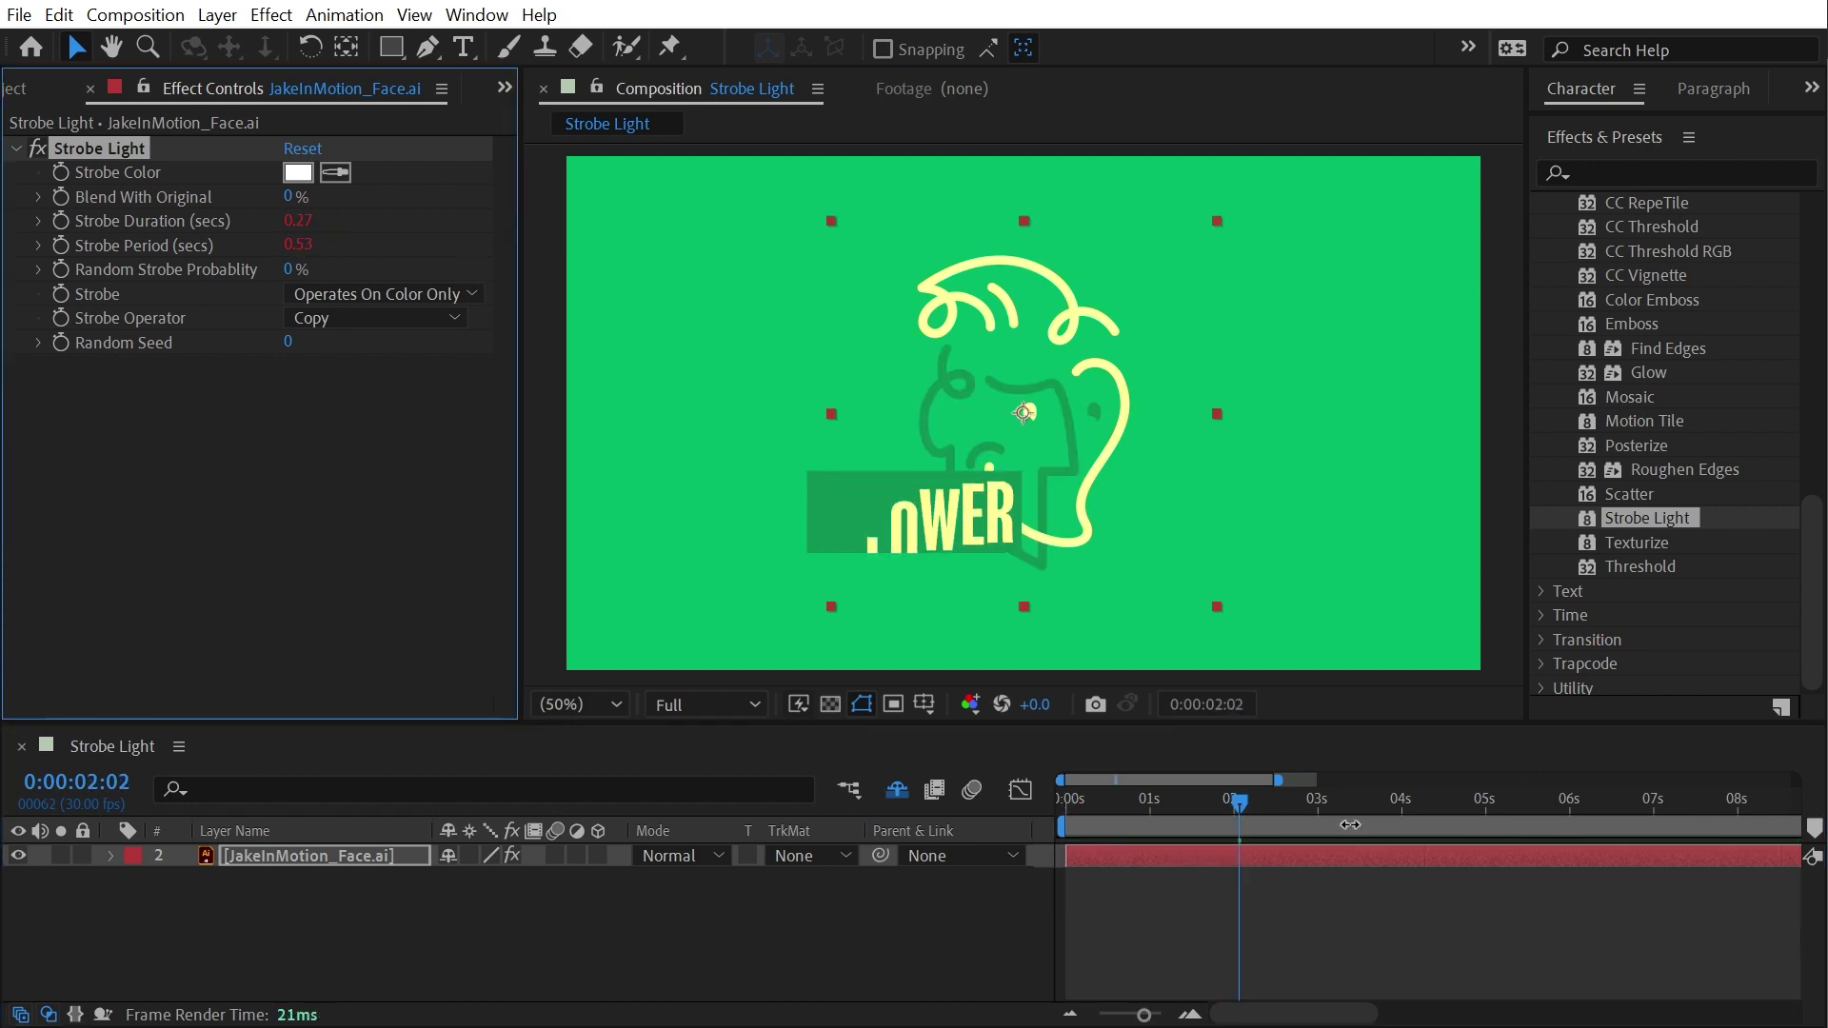
{"action": "left_click", "coordinate": [1194, 835]}
{"action": "key", "text": "space"}
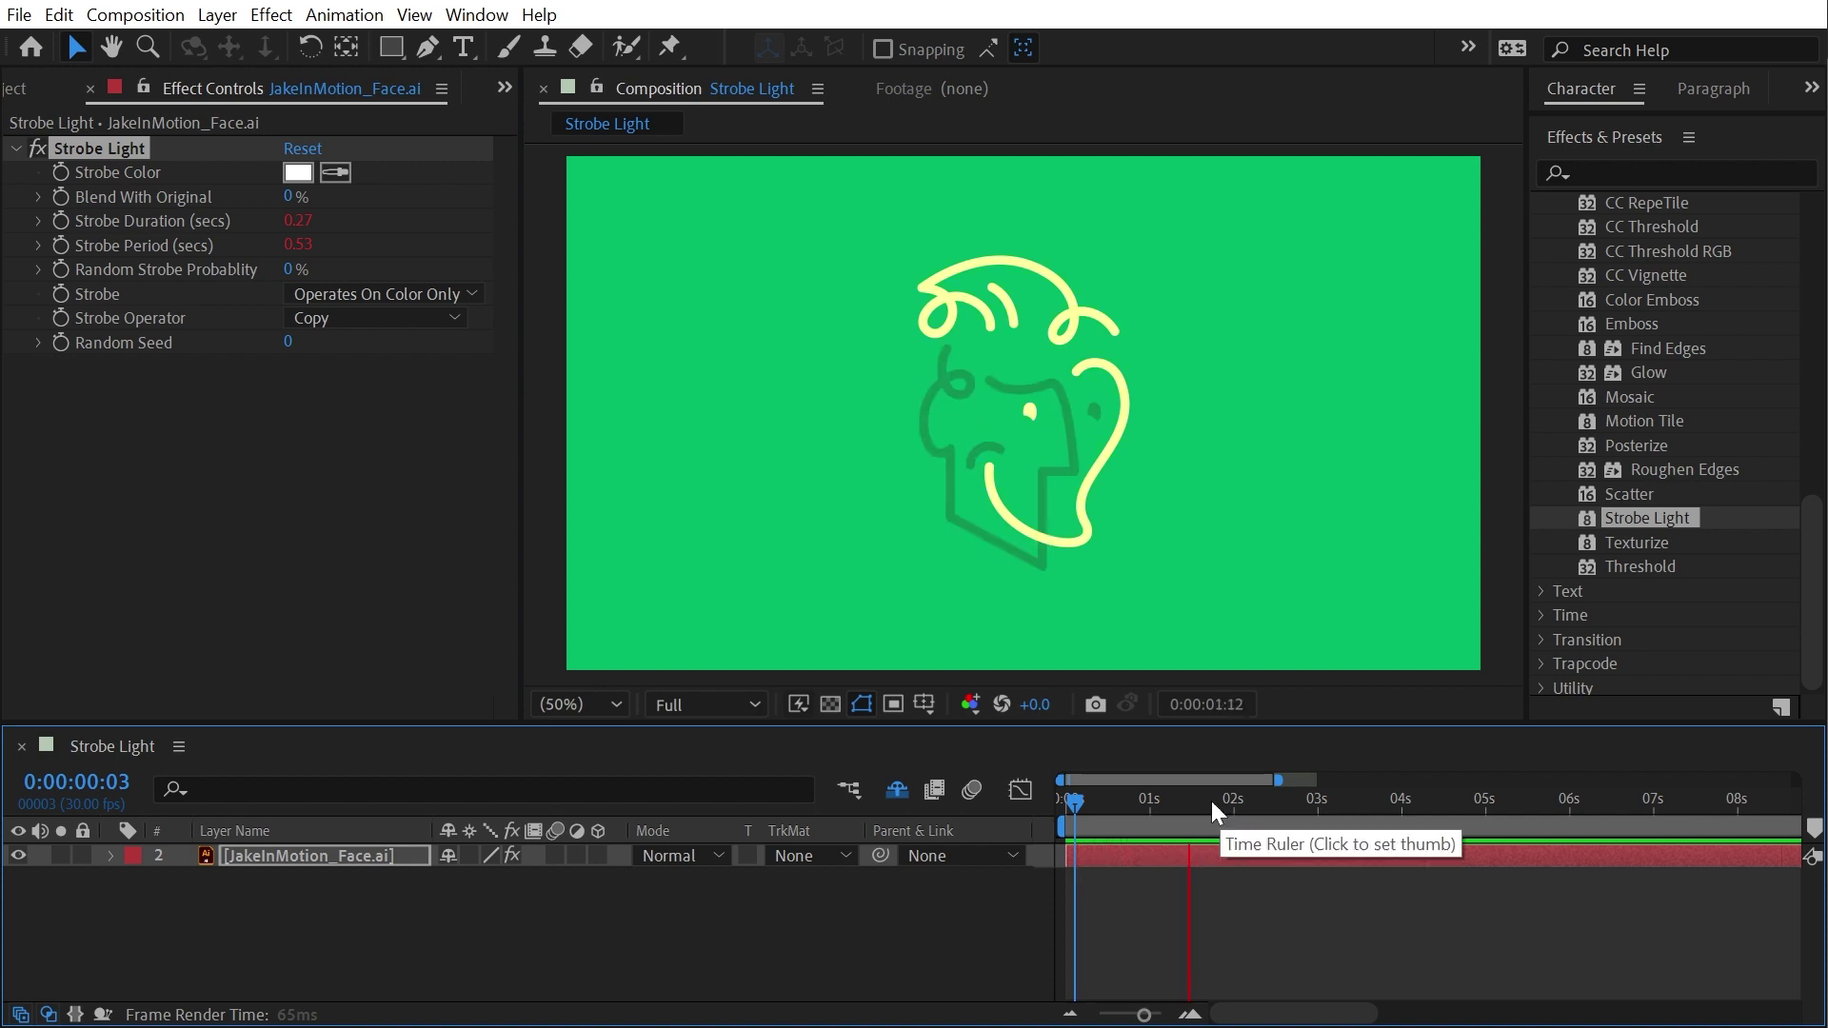
{"action": "left_click", "coordinate": [299, 261]}
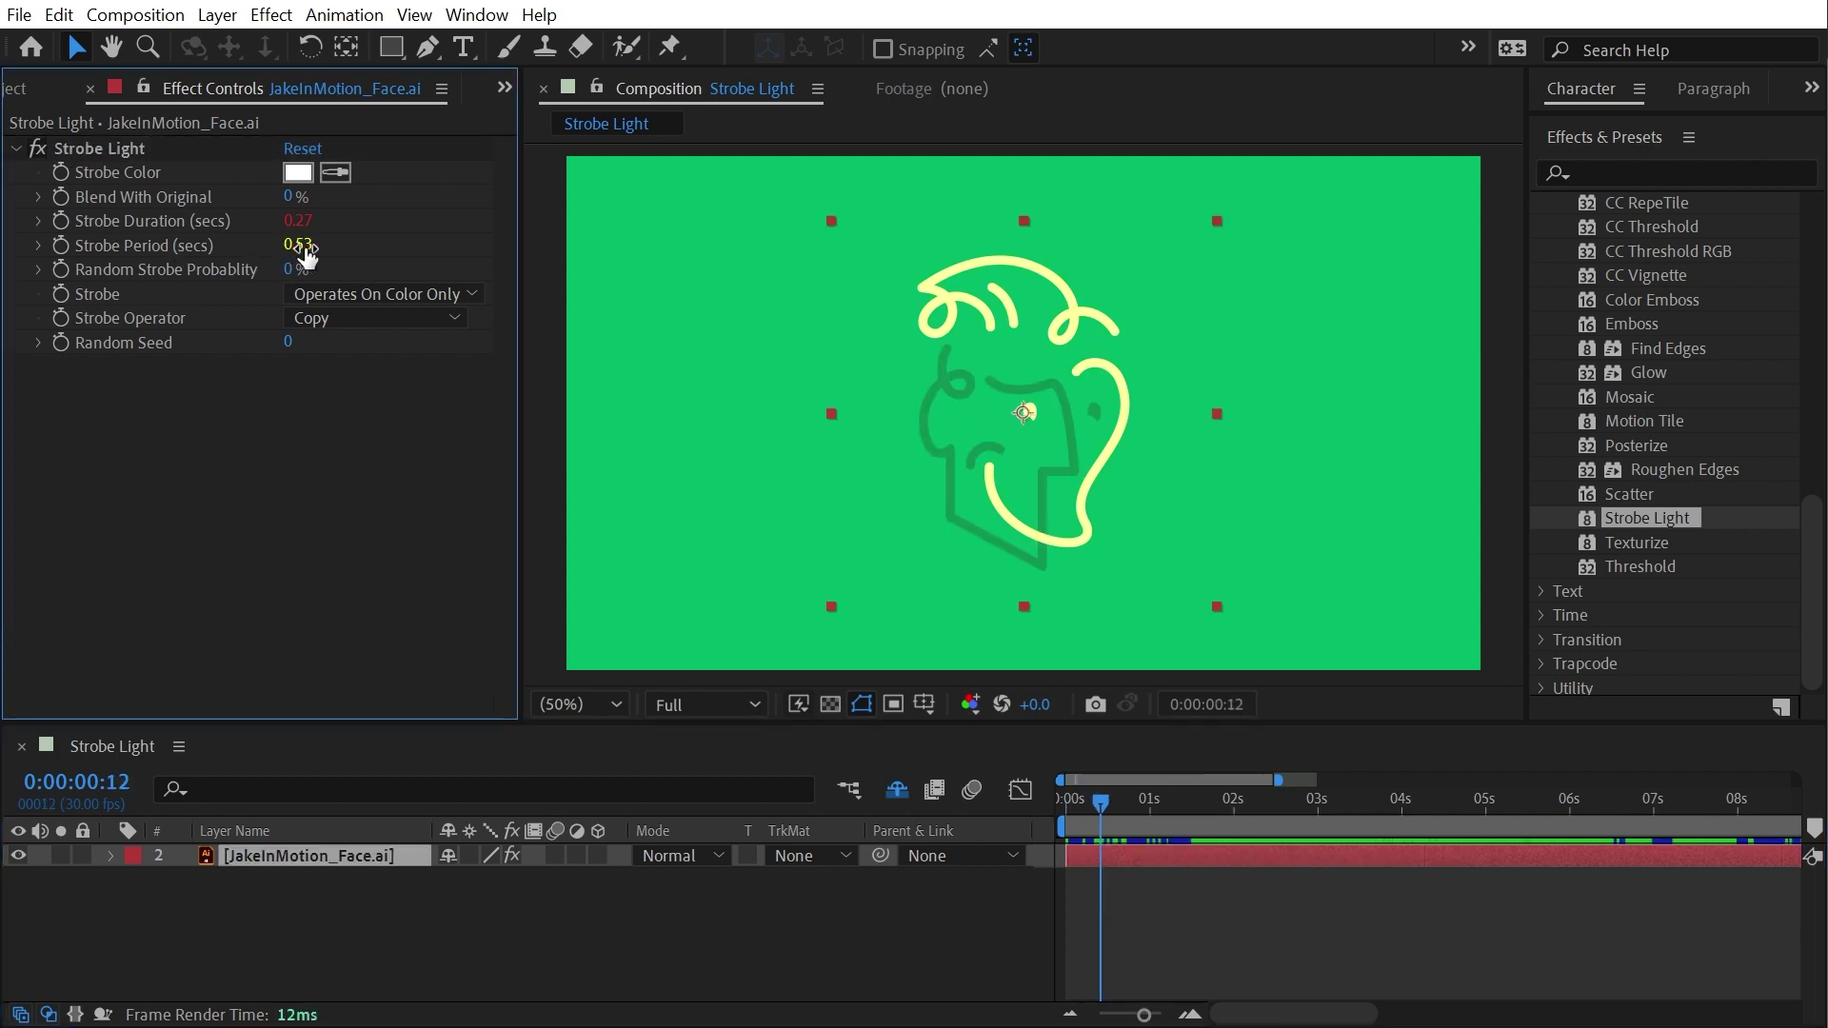
{"action": "left_click", "coordinate": [301, 245]}
{"action": "type", "text": ".13"}
{"action": "key", "text": "Return"}
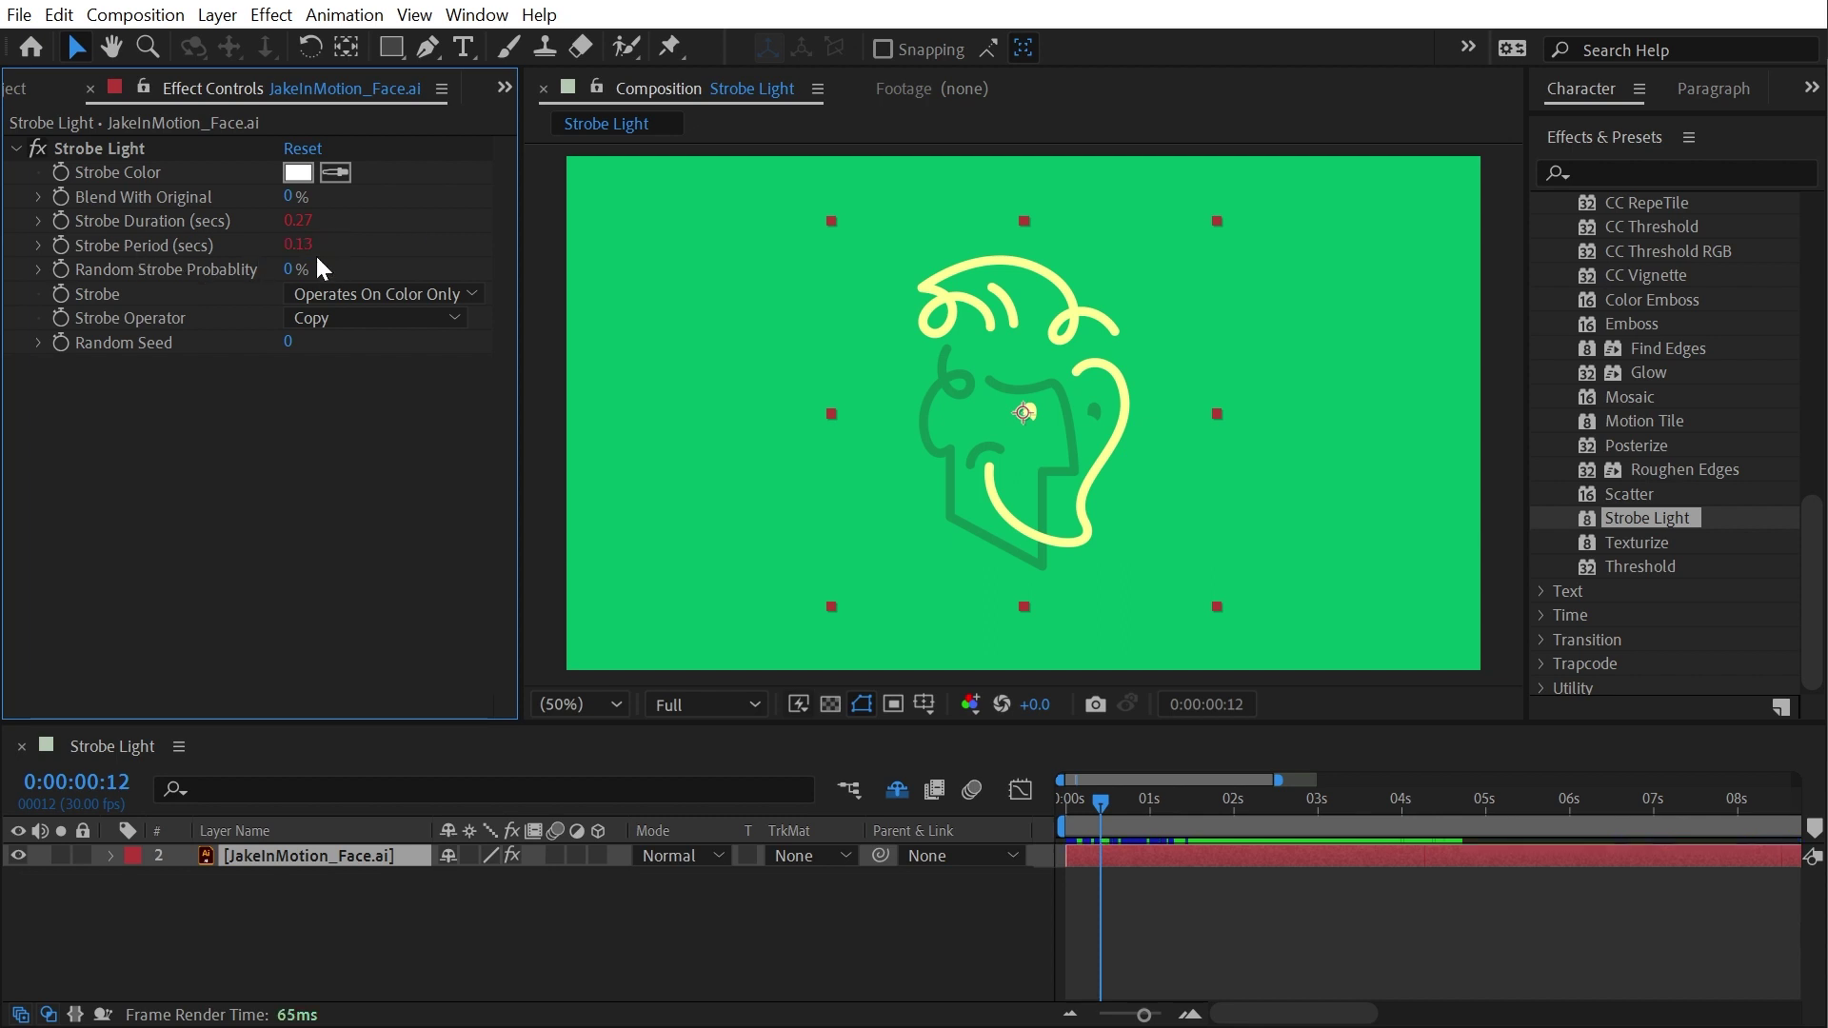
{"action": "left_click", "coordinate": [293, 220]}
{"action": "type", "text": ".27"}
{"action": "key", "text": "Return"}
{"action": "key", "text": "space"}
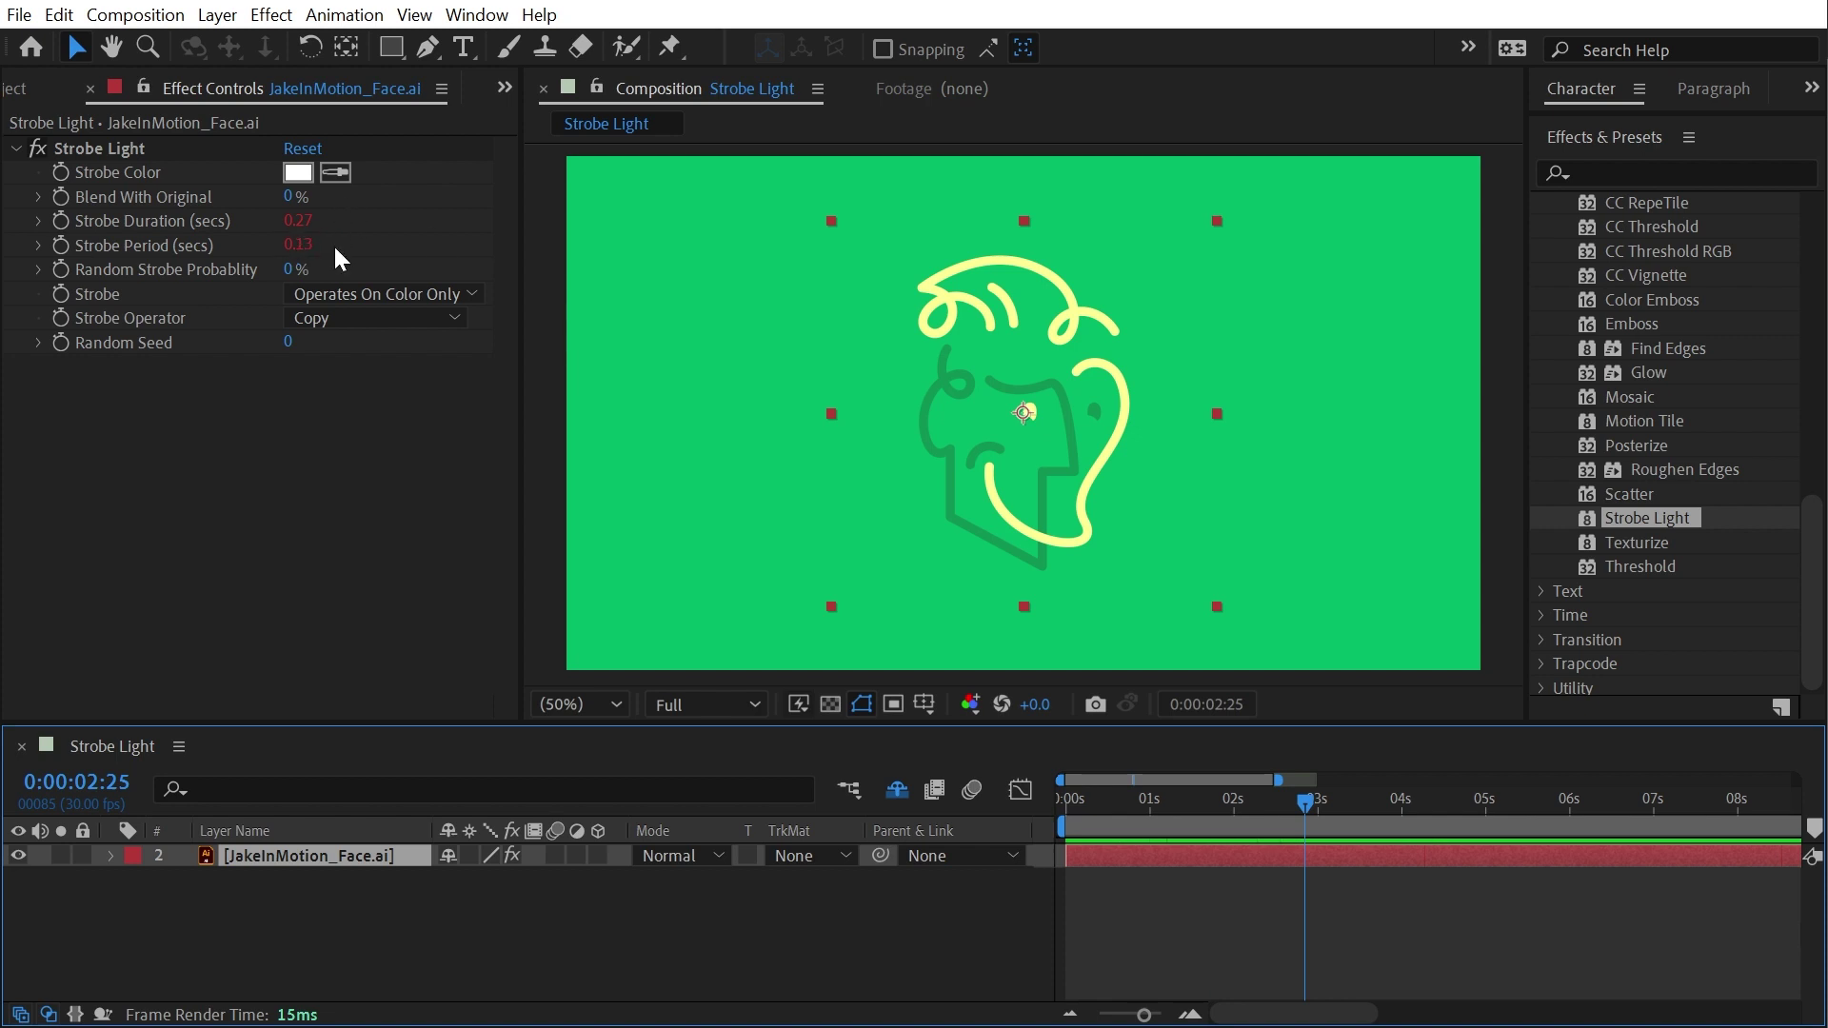
{"action": "key", "text": "space"}
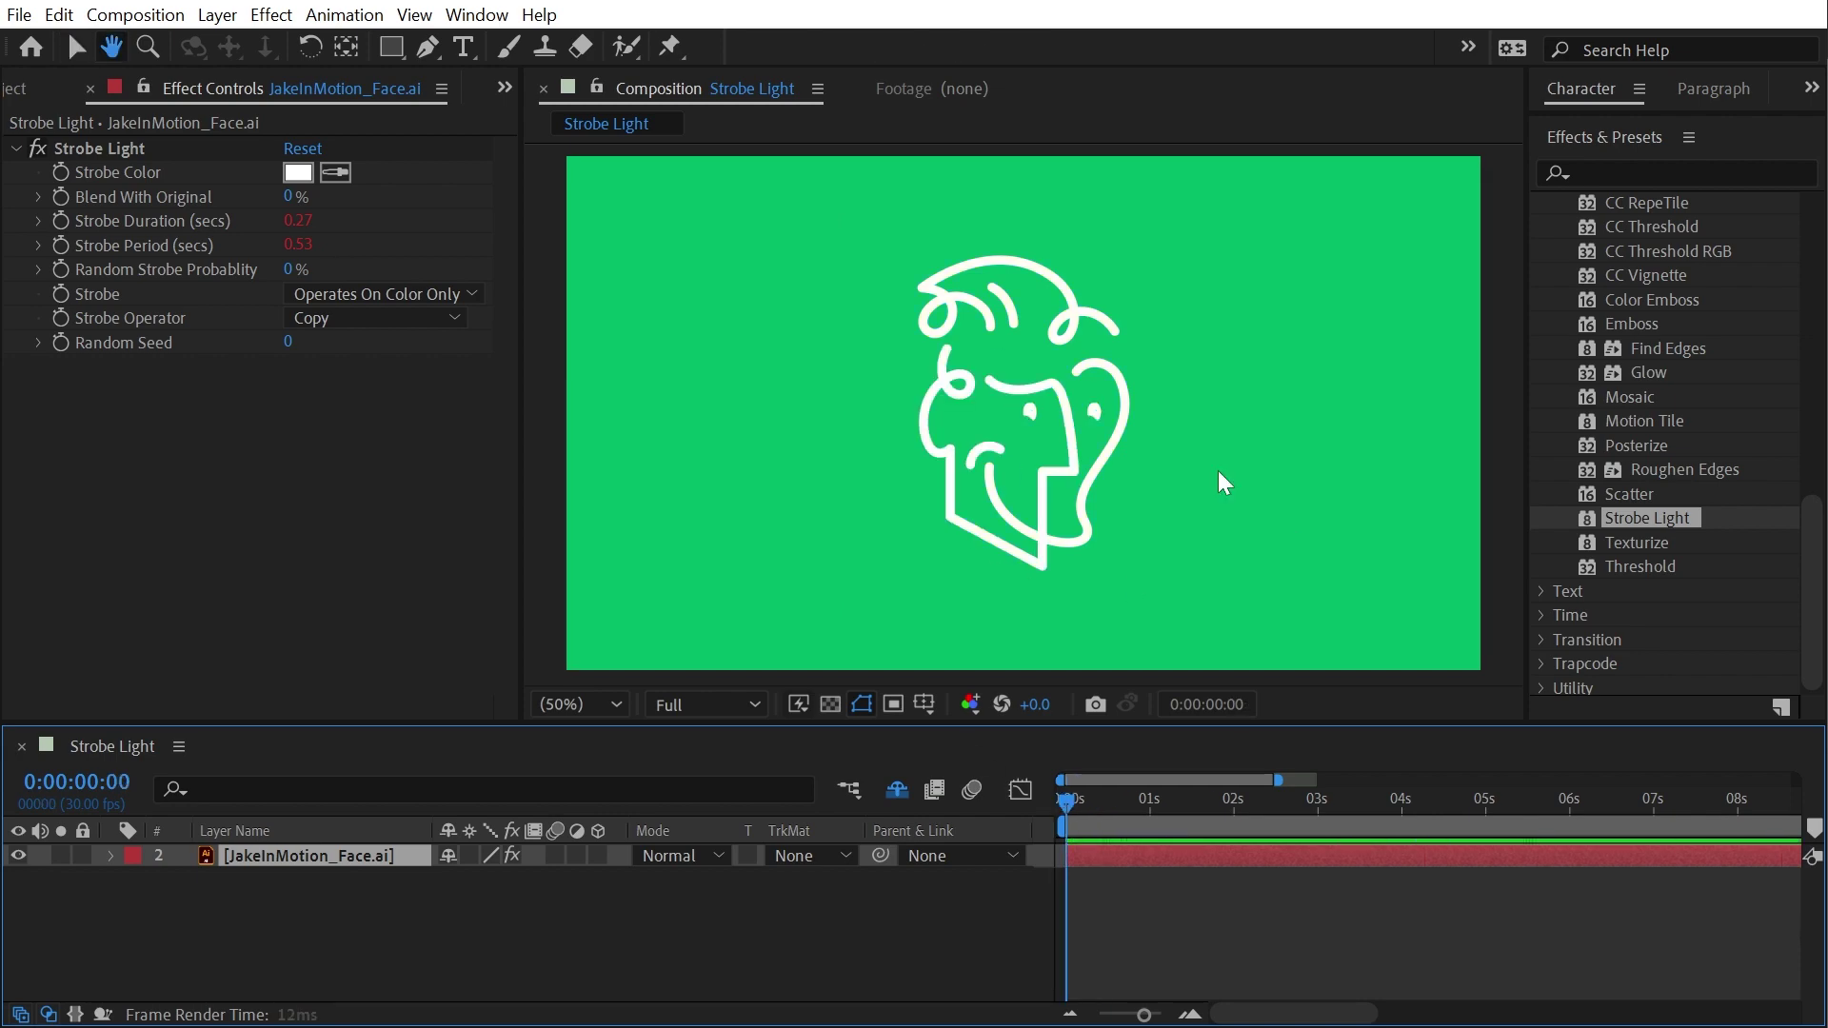
Step: Scrub Random Strobe Probability down to 11% and preview the irregular flashes
{"action": "key", "text": "space"}
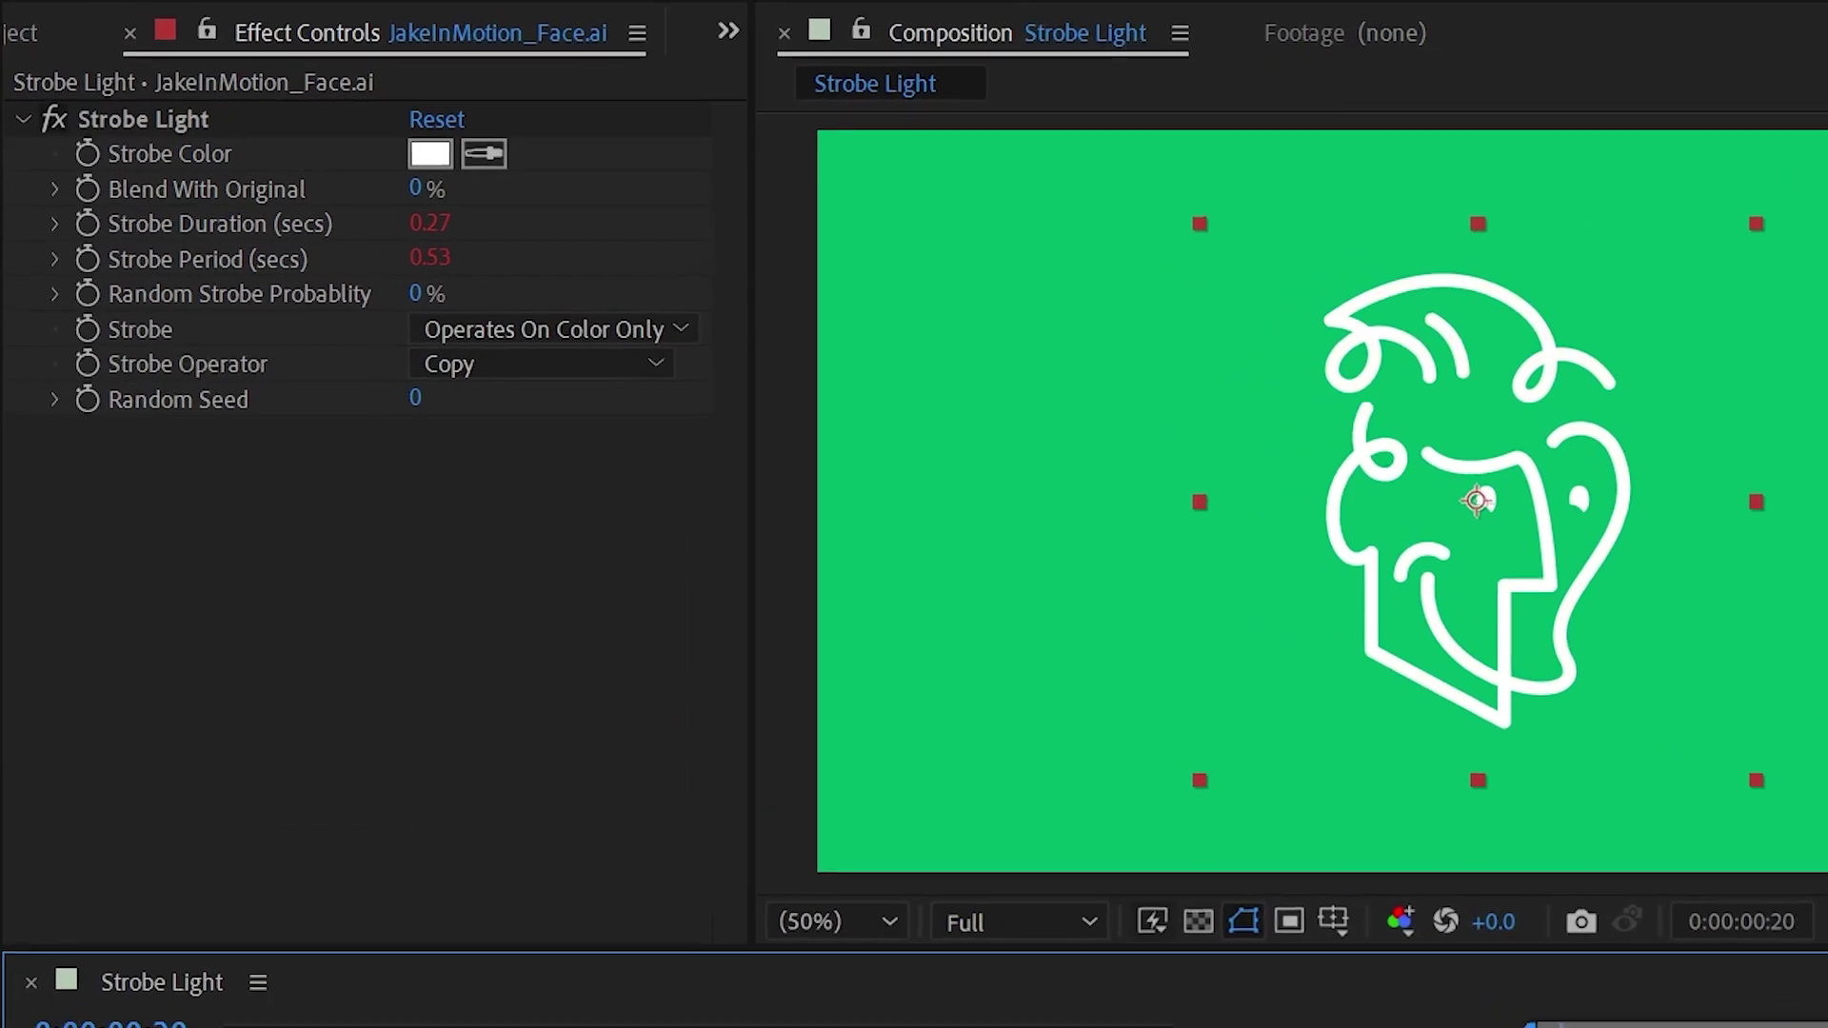
{"action": "mouse_move", "coordinate": [415, 292]}
{"action": "left_mouse_down"}
{"action": "mouse_move", "coordinate": [568, 292]}
{"action": "mouse_move", "coordinate": [567, 311]}
{"action": "left_mouse_up"}
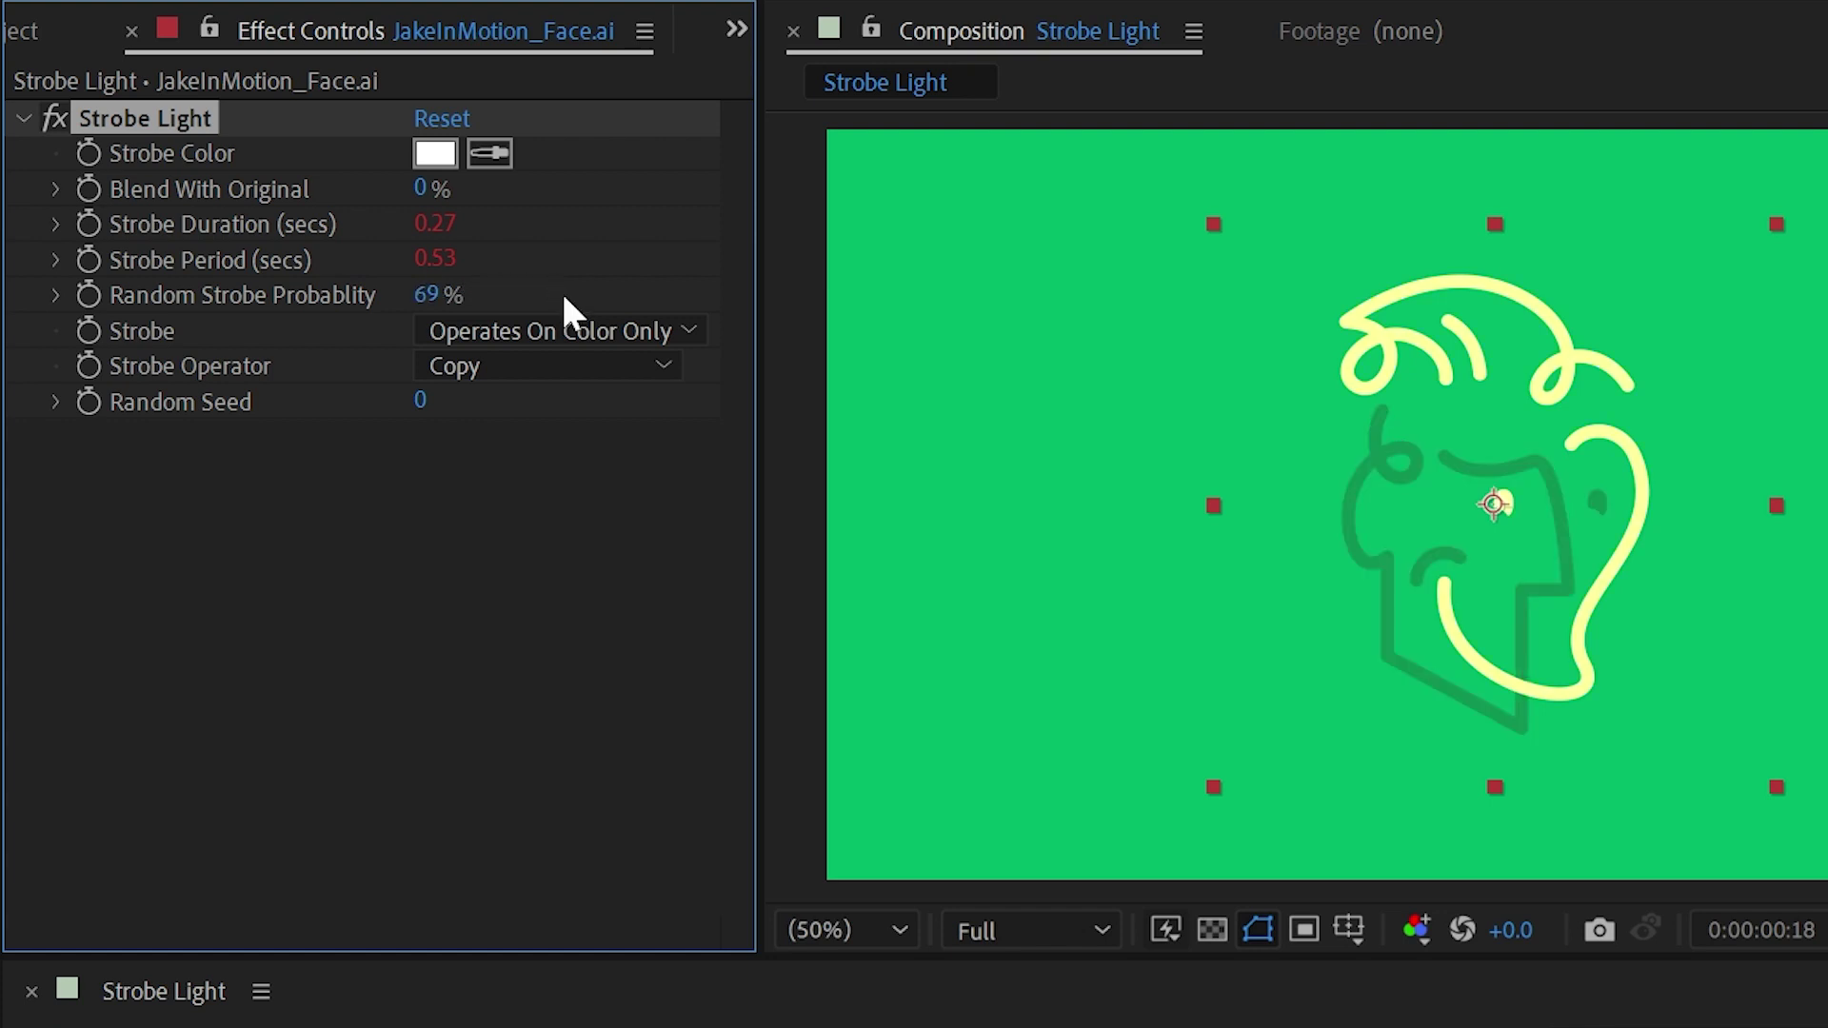
{"action": "key", "text": "Home"}
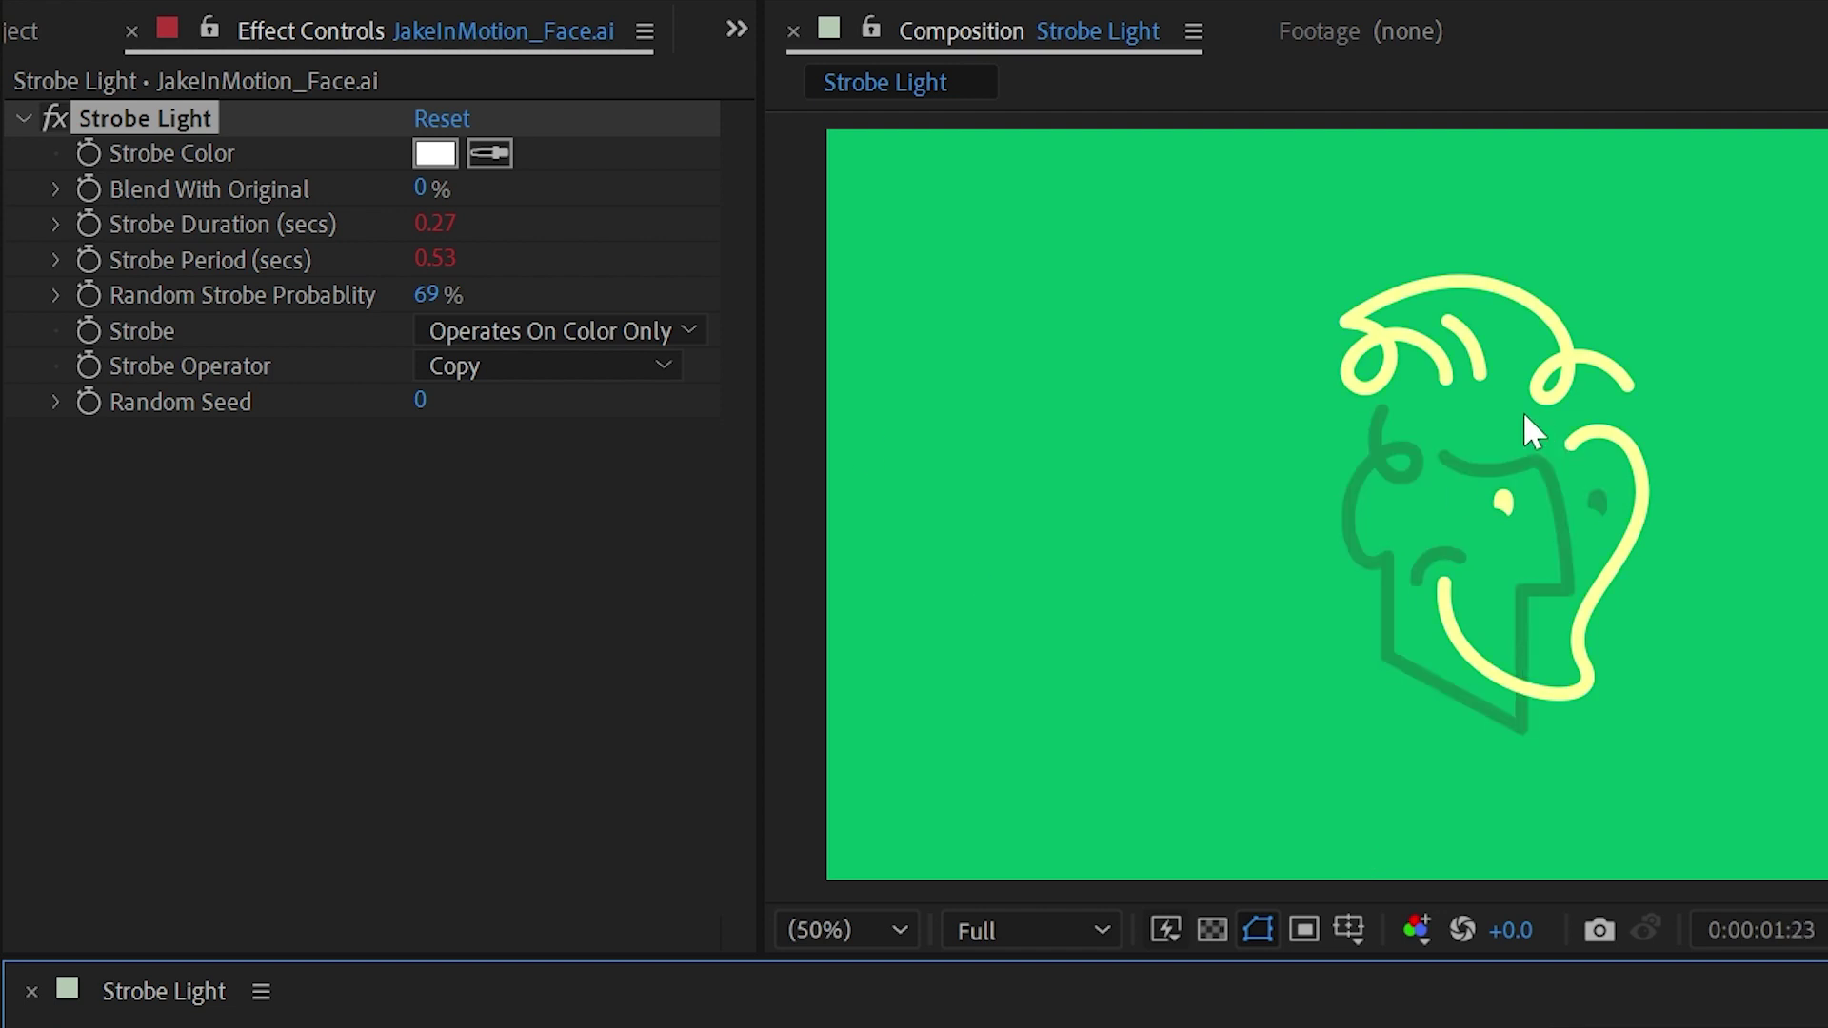
{"action": "mouse_move", "coordinate": [424, 295]}
{"action": "left_mouse_down"}
{"action": "mouse_move", "coordinate": [324, 299]}
{"action": "mouse_move", "coordinate": [420, 294]}
{"action": "left_mouse_up"}
{"action": "key", "text": "space"}
{"action": "key", "text": "space"}
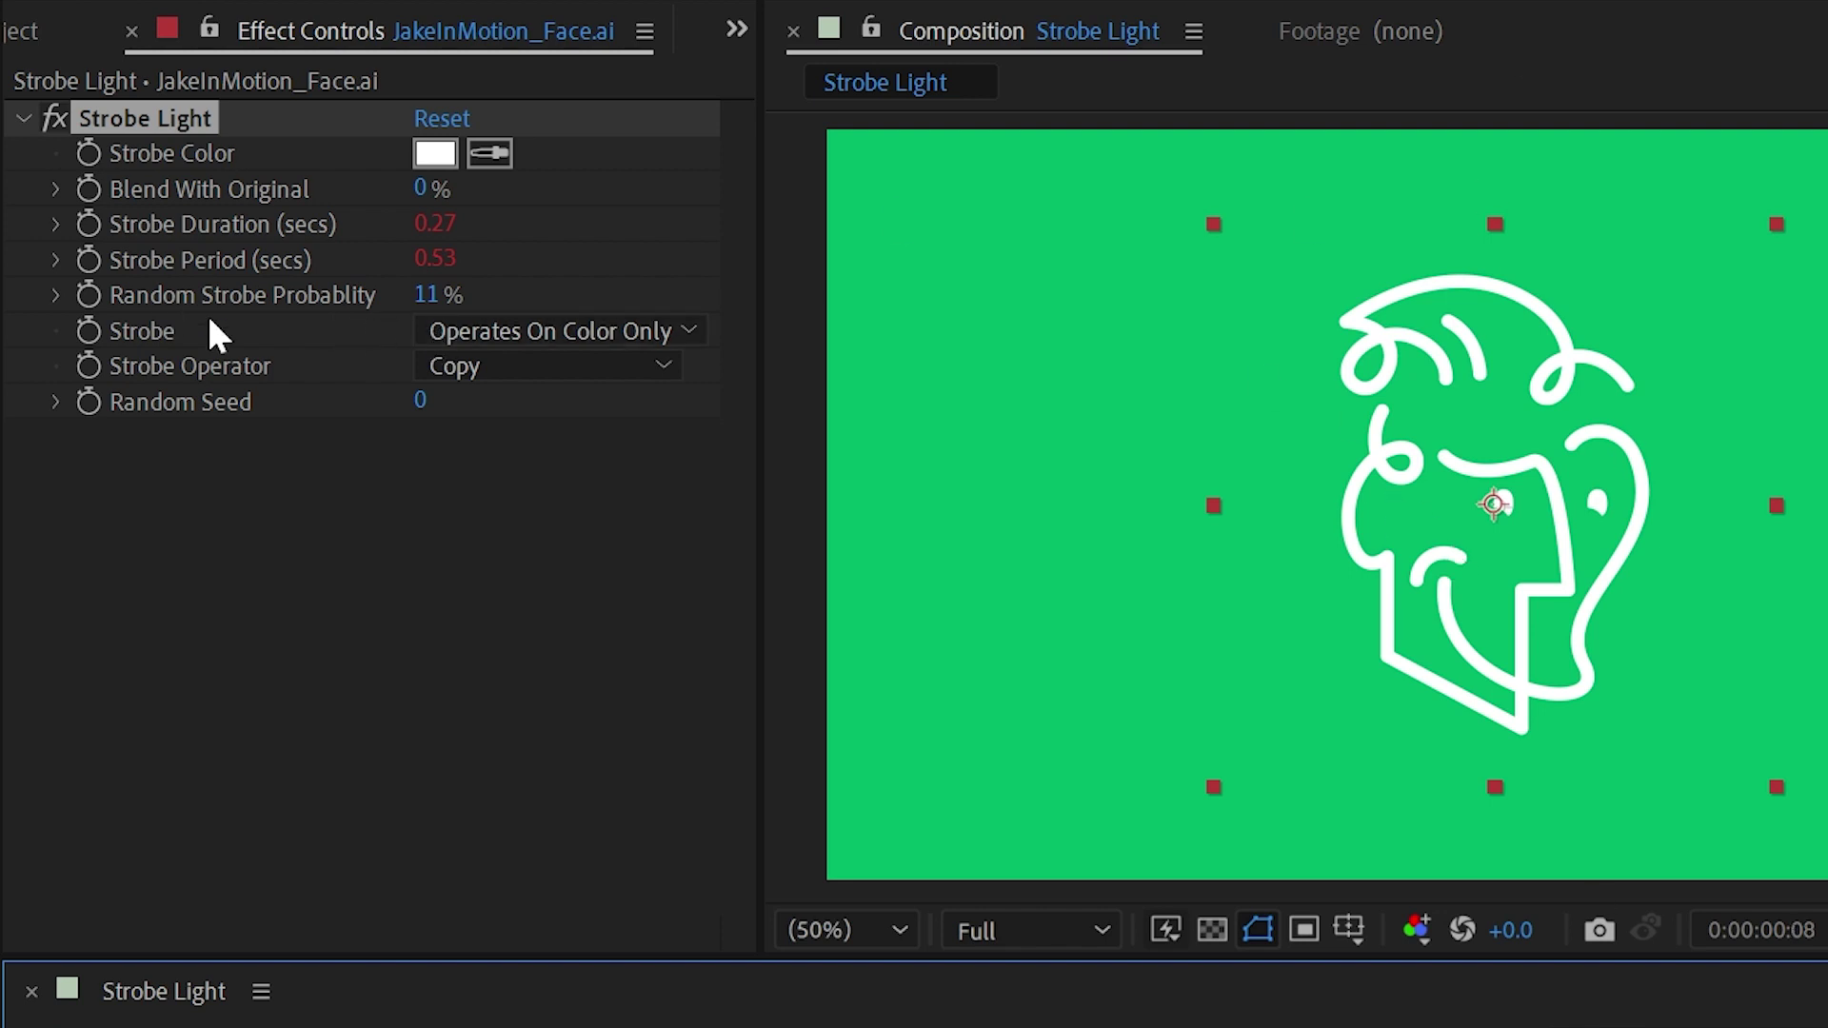
Step: Switch the Strobe option to Makes Layer Transparent and preview the result
{"action": "left_click", "coordinate": [539, 339]}
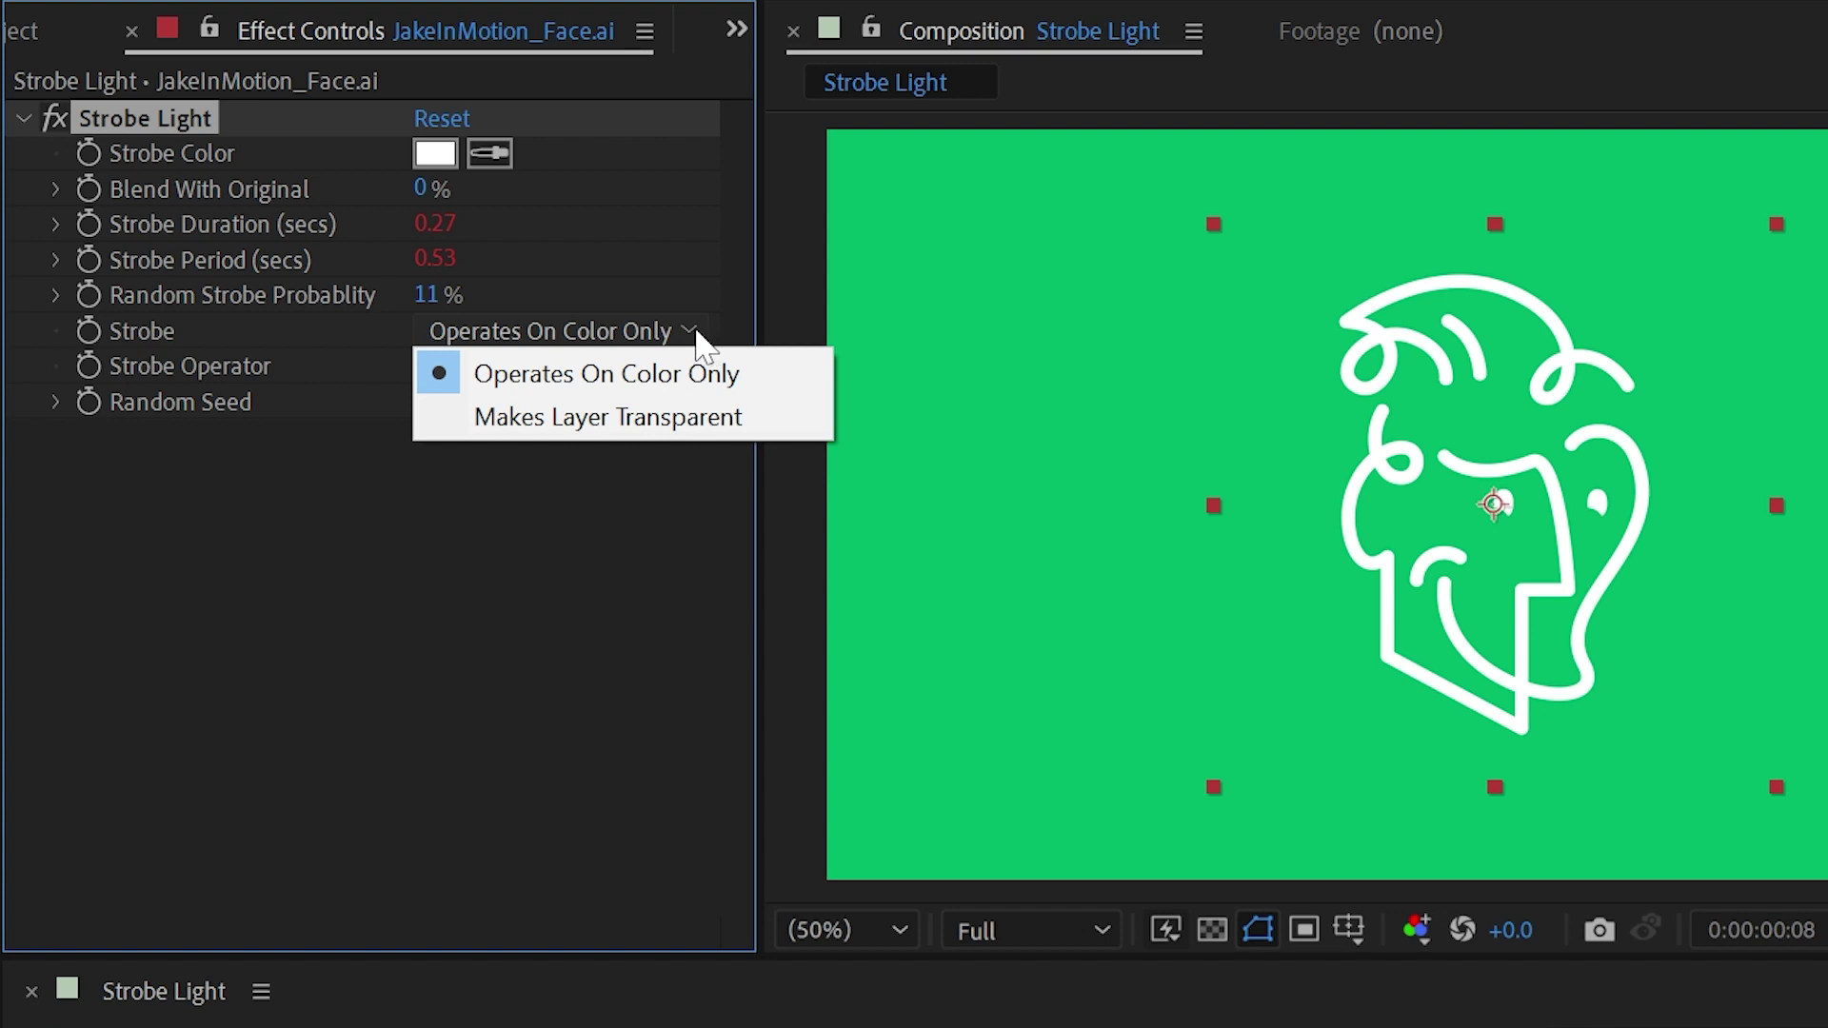
{"action": "left_click", "coordinate": [602, 419]}
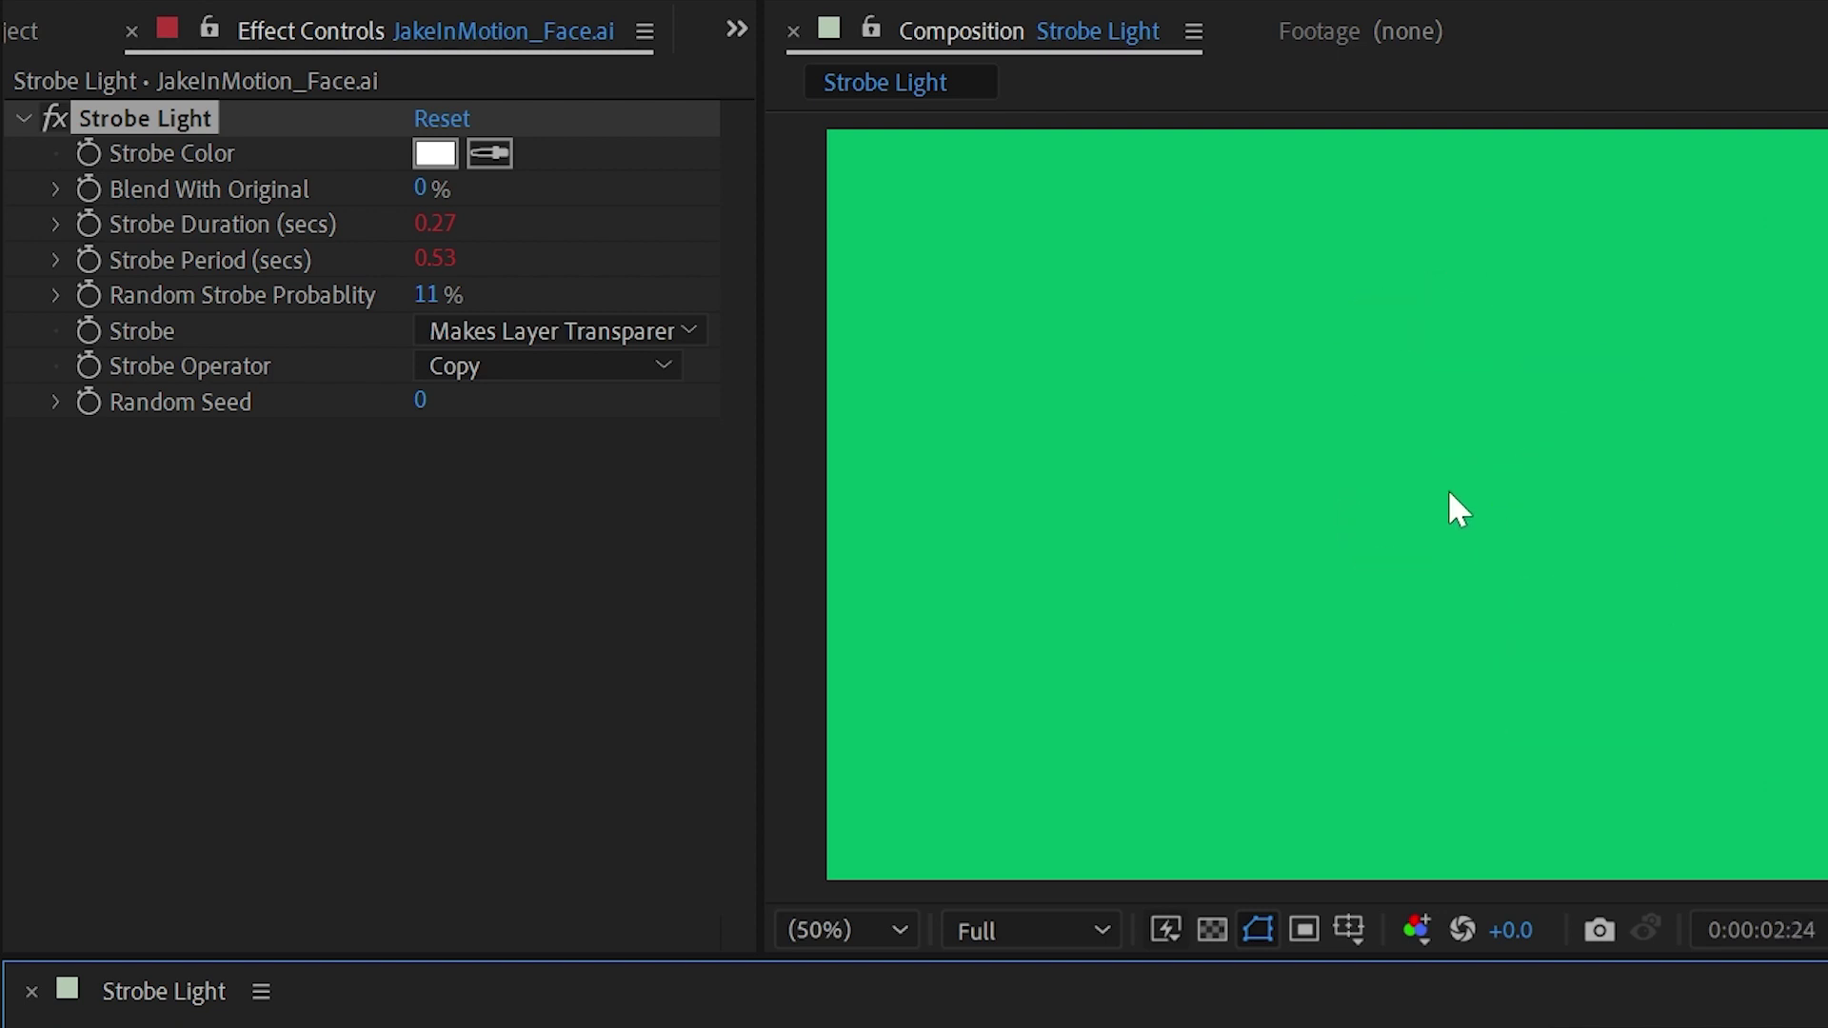
{"action": "key", "text": "space"}
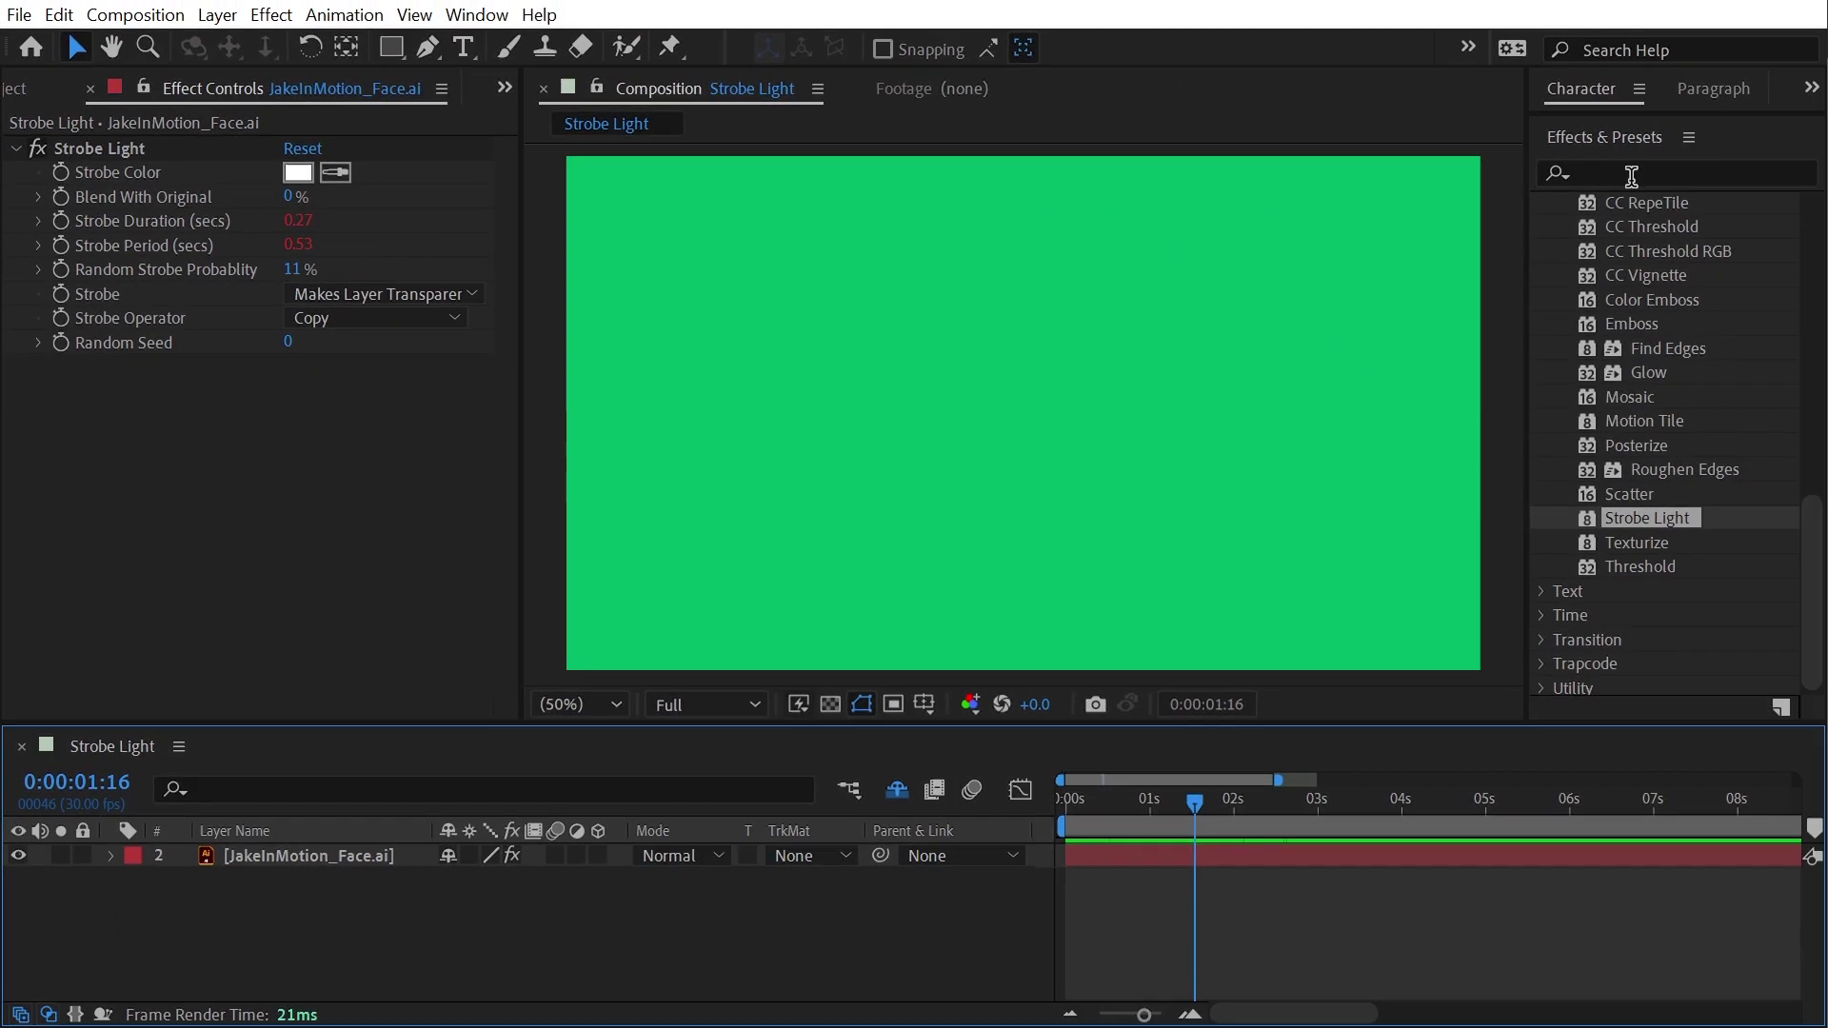
Step: Search 'cc comp' and apply CC Composite to the face layer
{"action": "left_click", "coordinate": [1613, 174]}
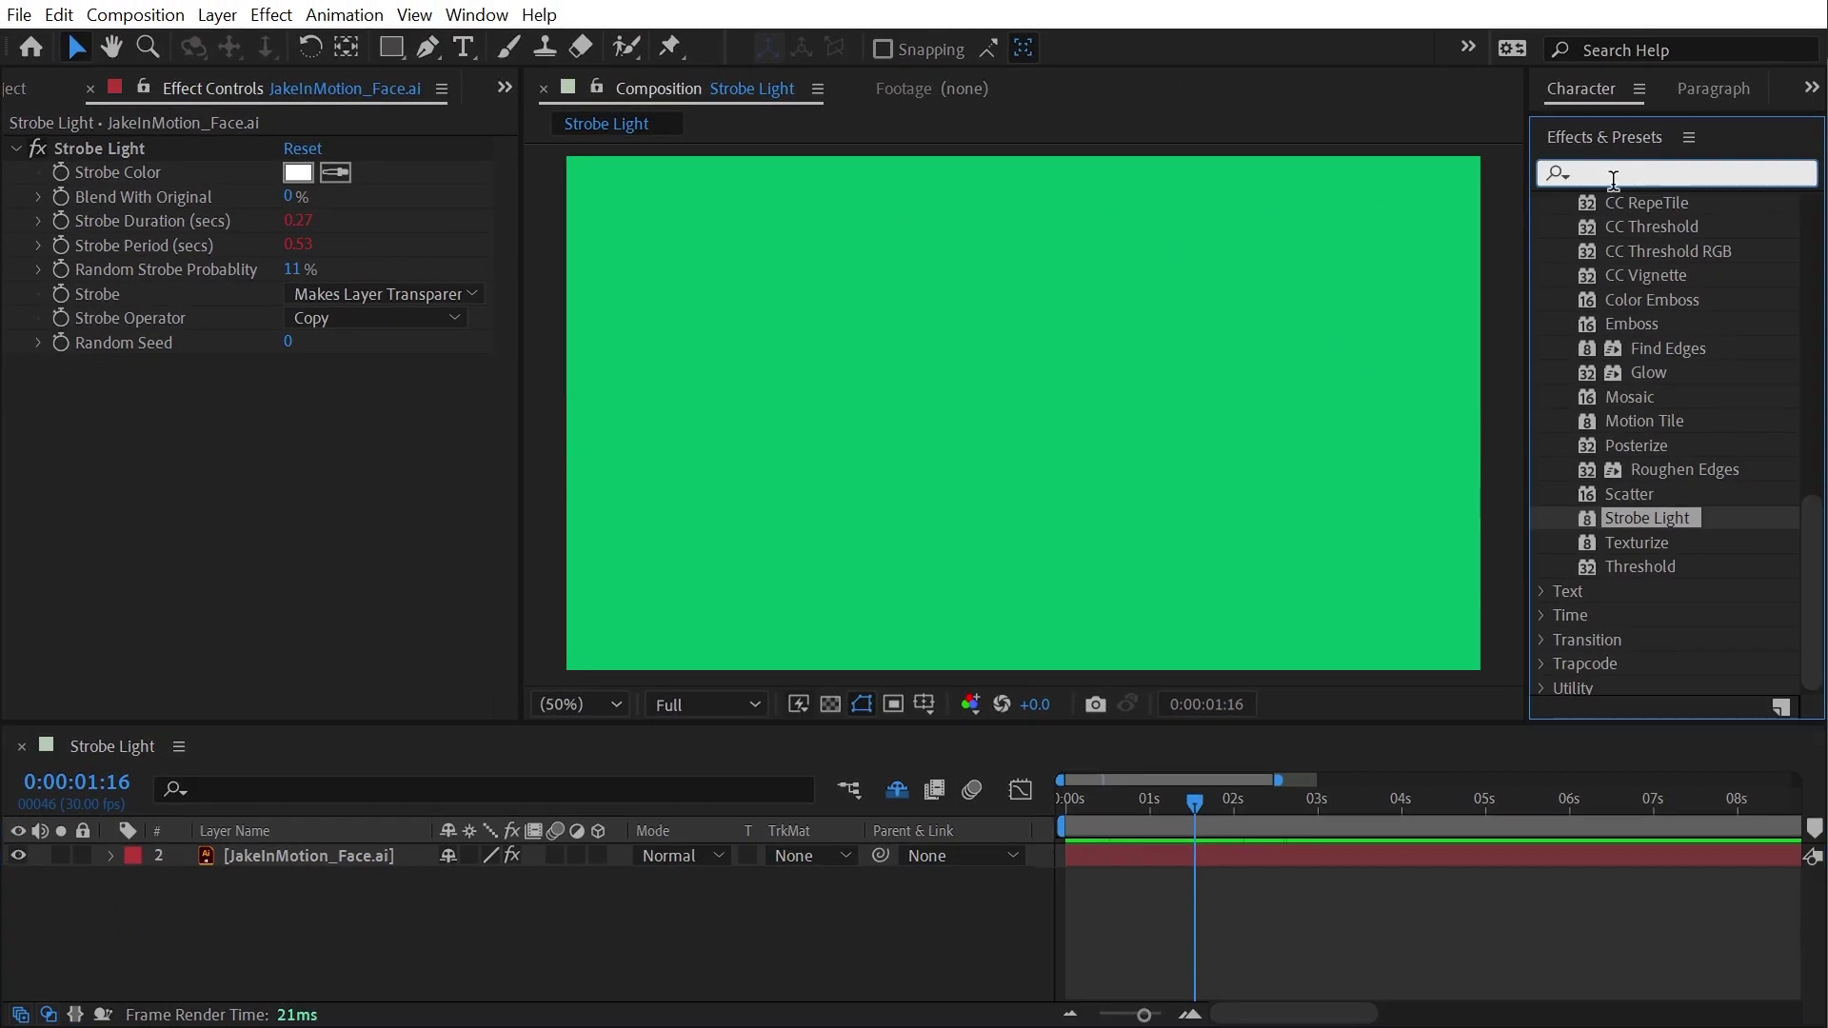
{"action": "type", "text": "cc comp"}
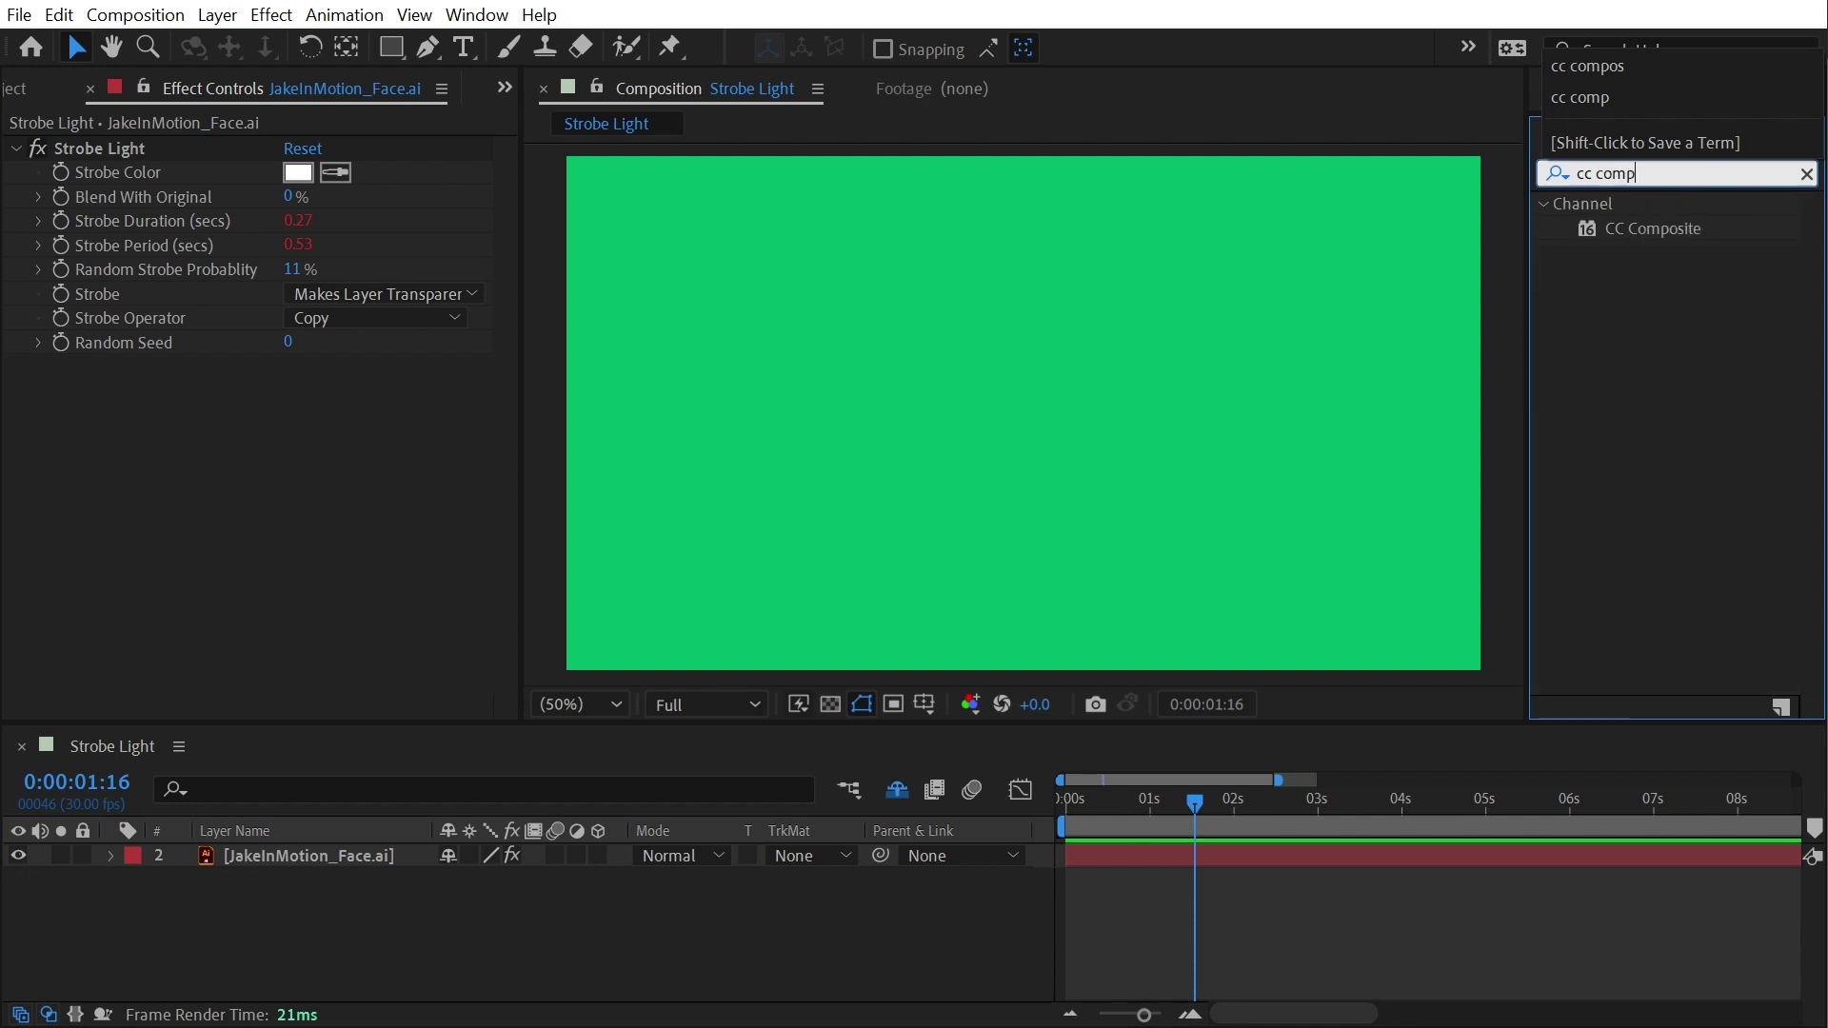
{"action": "left_click_drag", "start_coordinate": [1608, 225], "coordinate": [346, 476]}
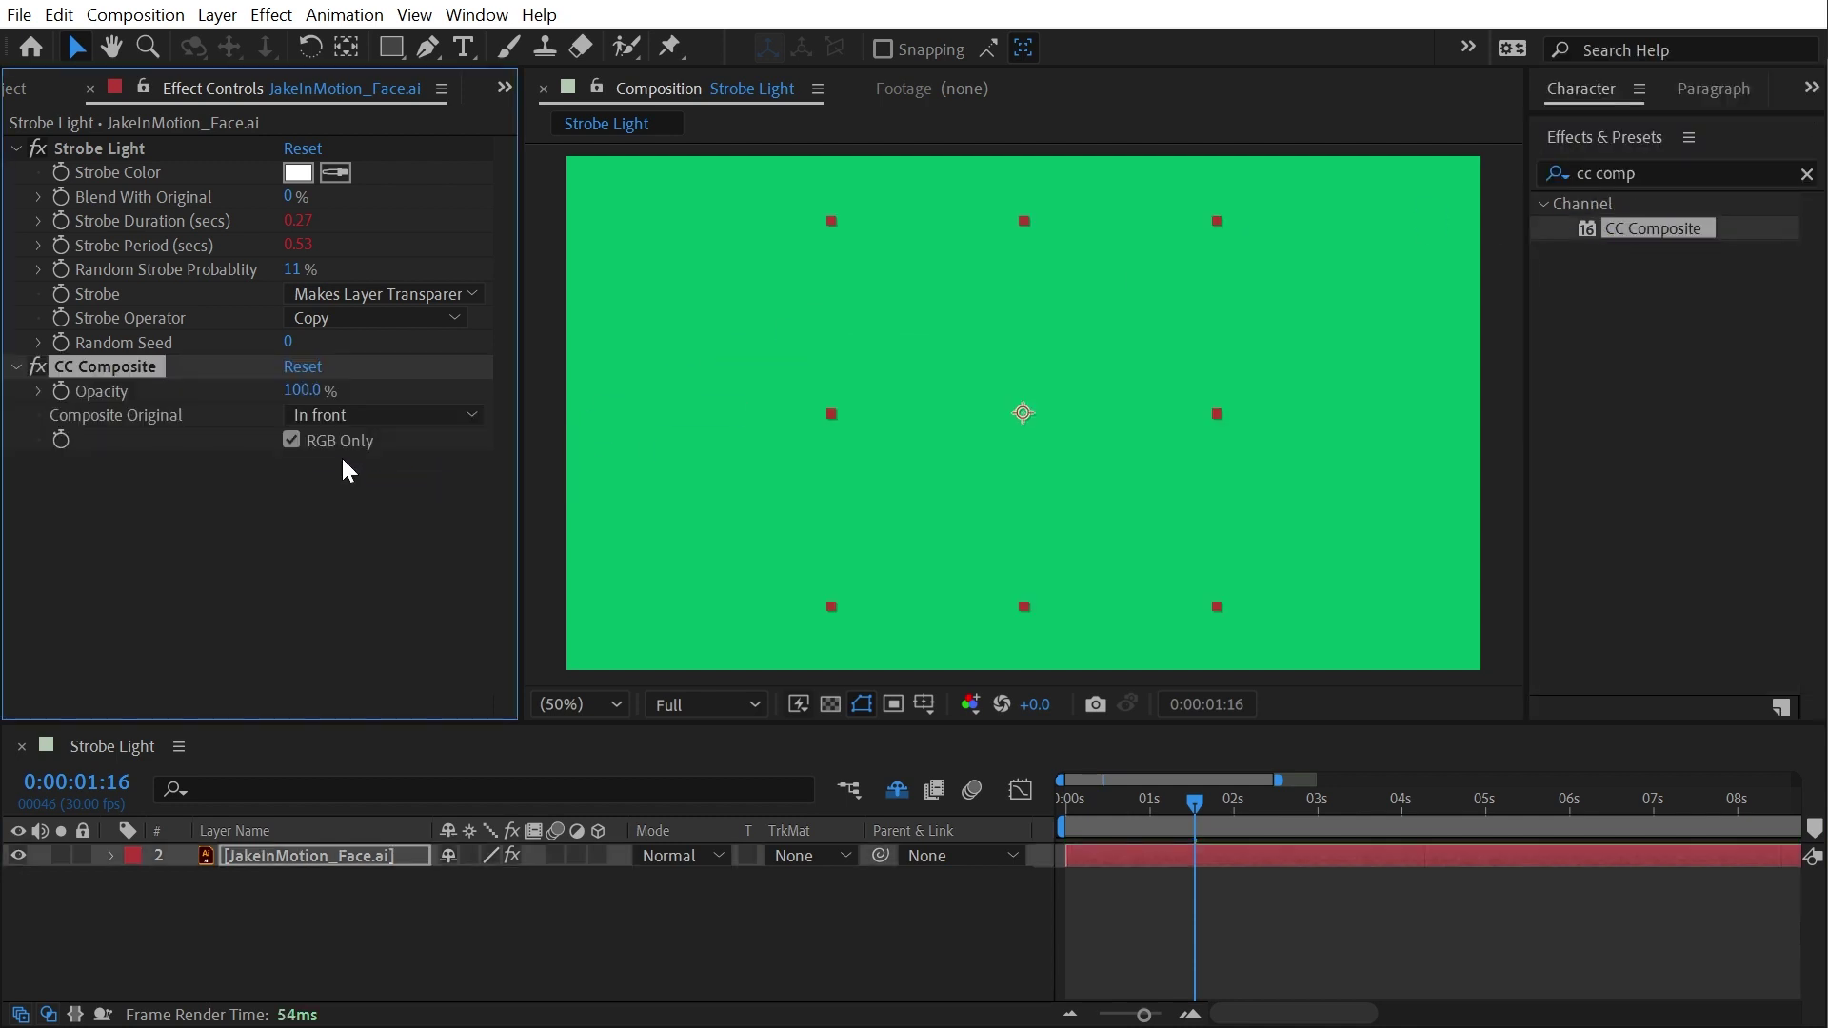
Step: Turn off RGB Only, set CC Composite Opacity to 42%, and preview
{"action": "left_click", "coordinate": [292, 440]}
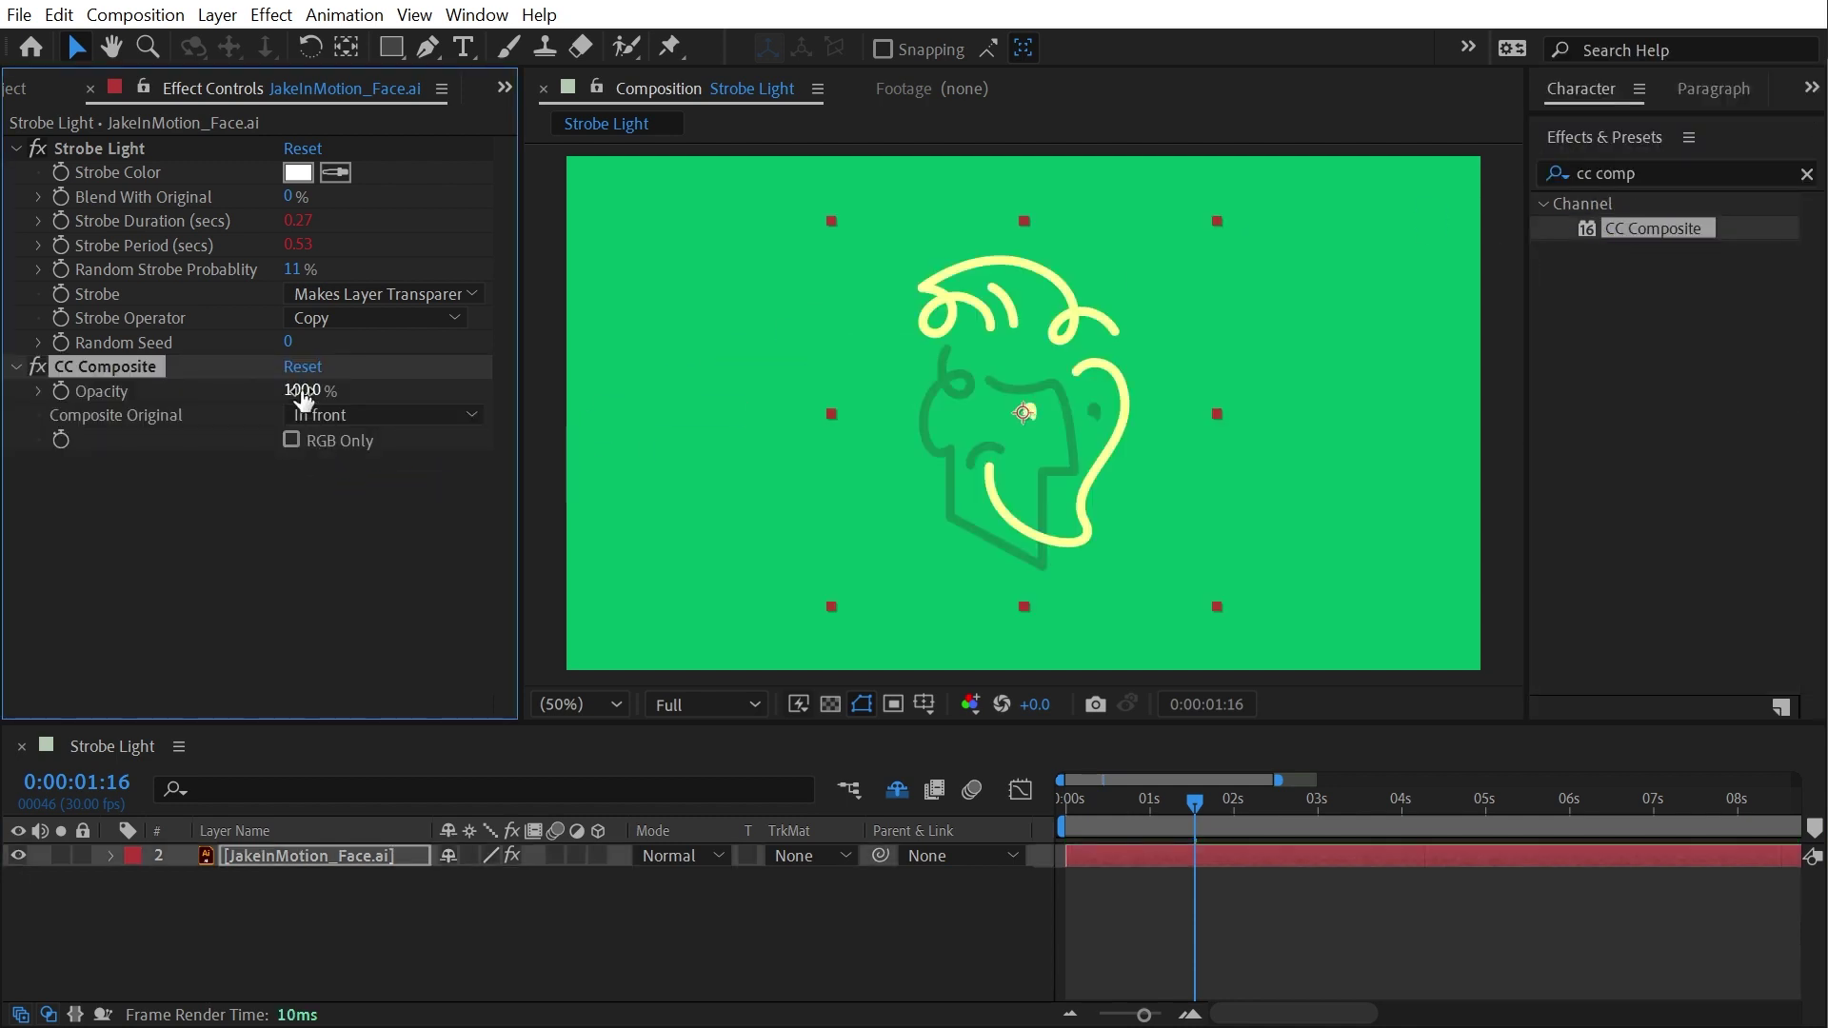
{"action": "left_click_drag", "start_coordinate": [303, 391], "coordinate": [238, 394]}
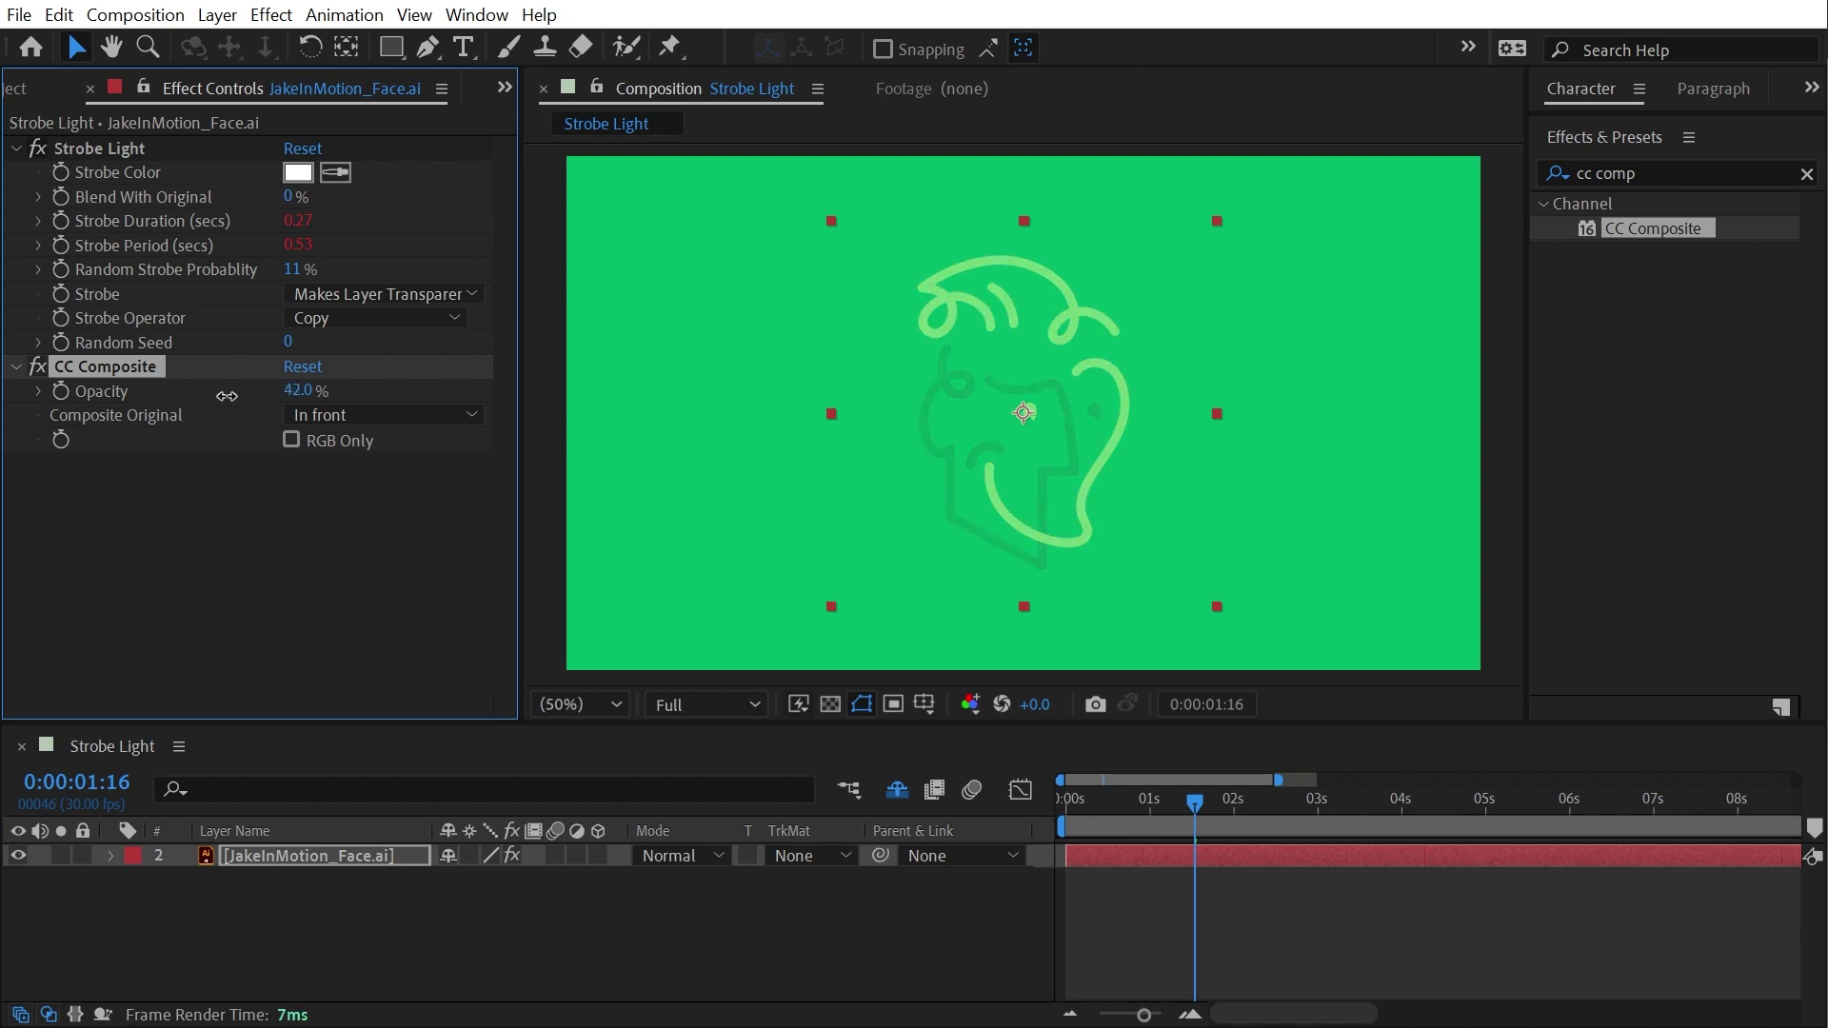
{"action": "left_click_drag", "start_coordinate": [1195, 804], "coordinate": [1133, 803]}
{"action": "key", "text": "space"}
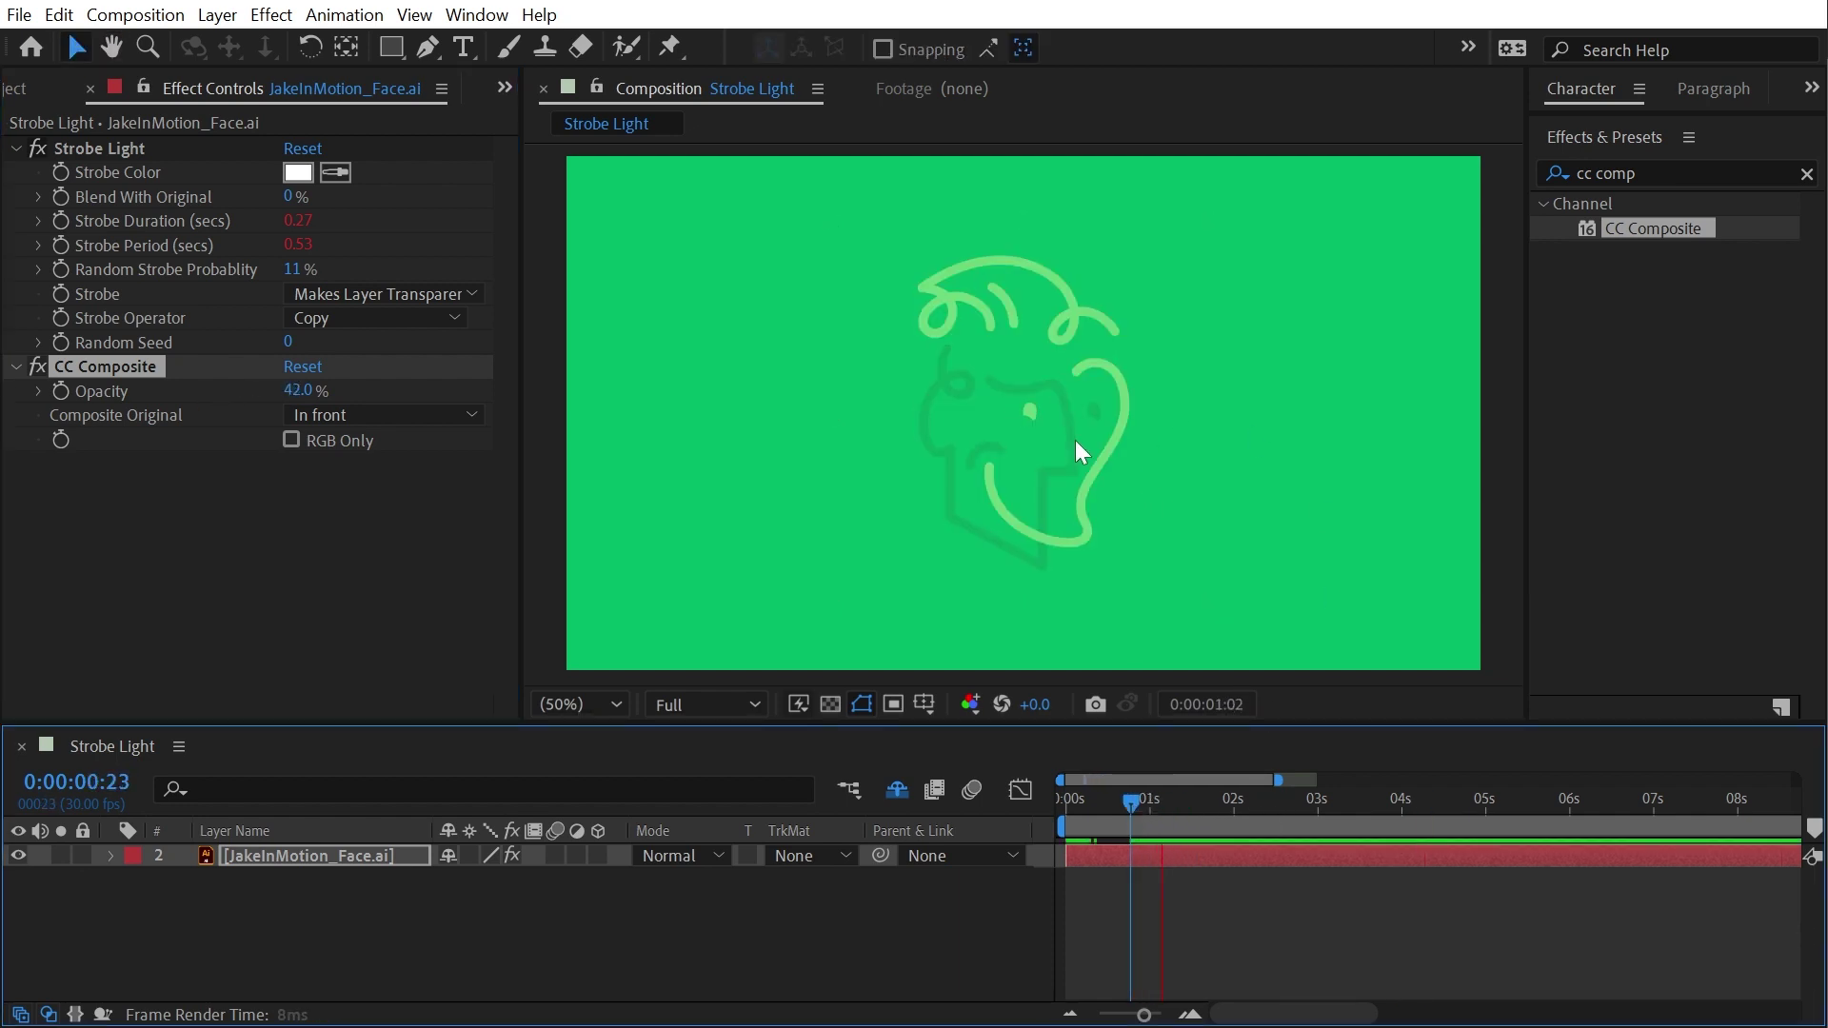
{"action": "key", "text": "space"}
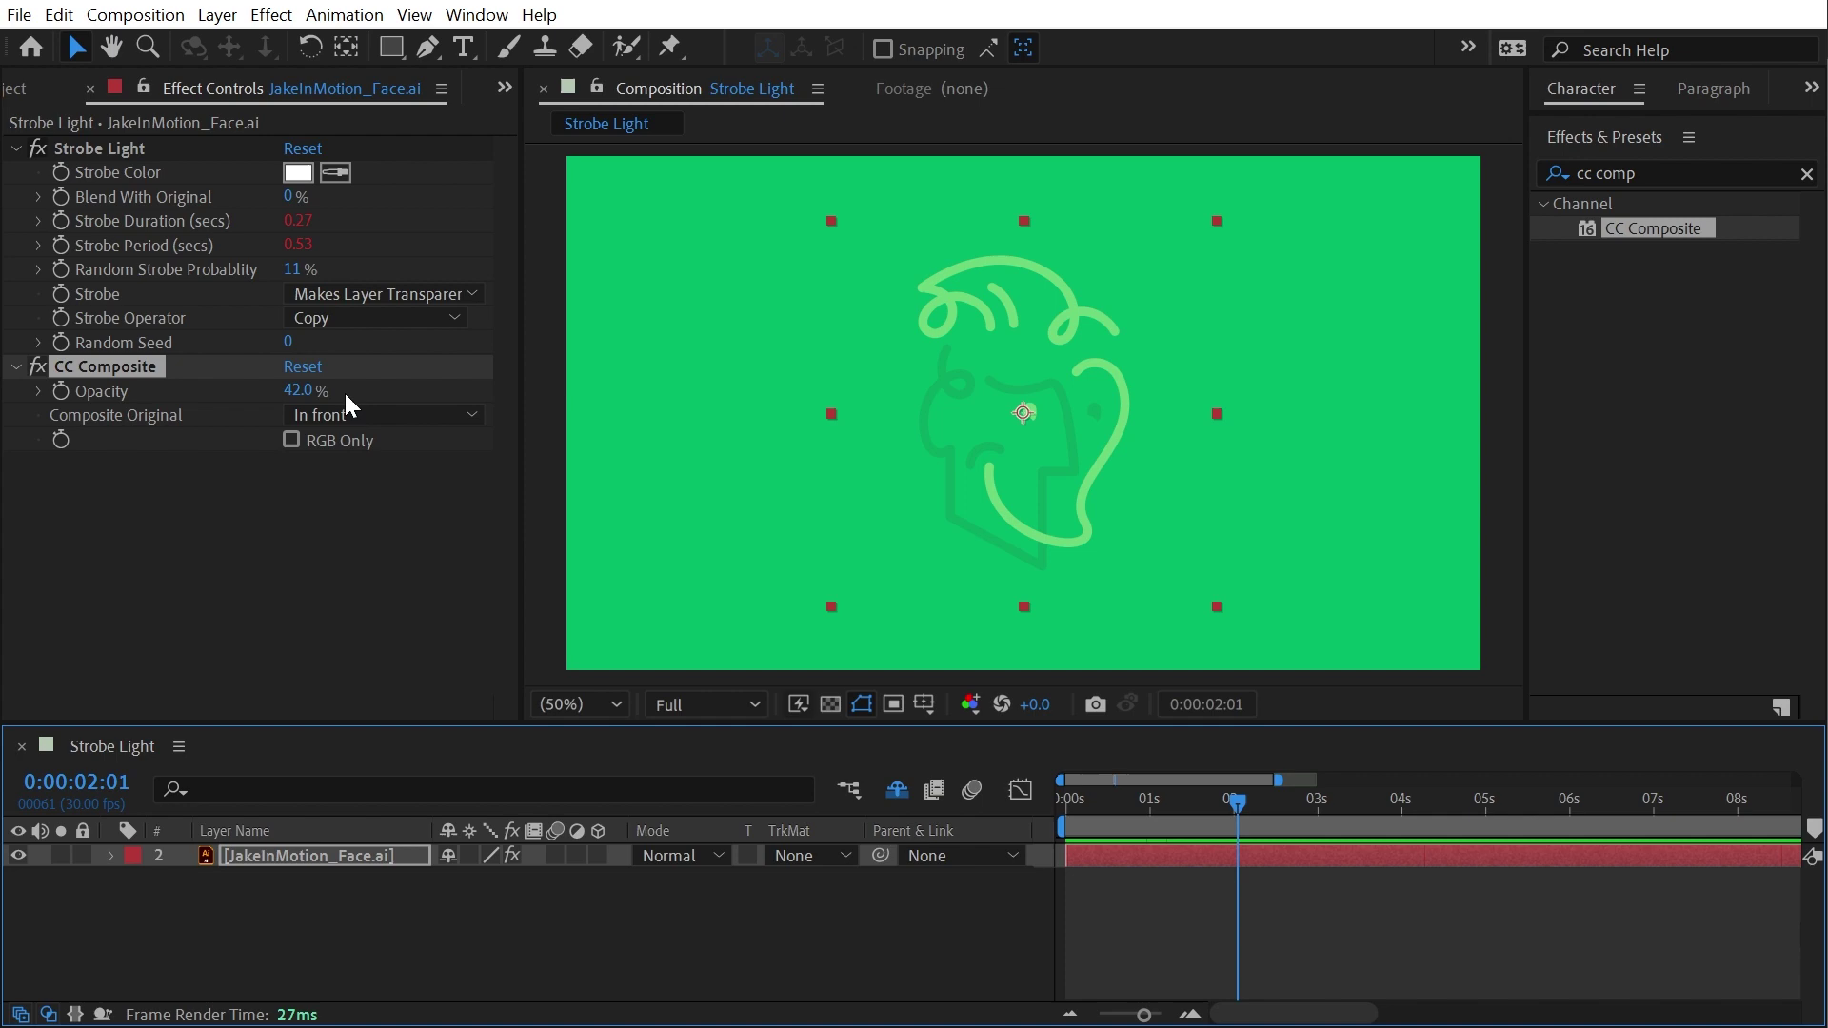
Step: Add the expression wiggle(15,50); to CC Composite's Opacity via the wiggle autocomplete
{"action": "left_click", "coordinate": [65, 391], "text": "alt"}
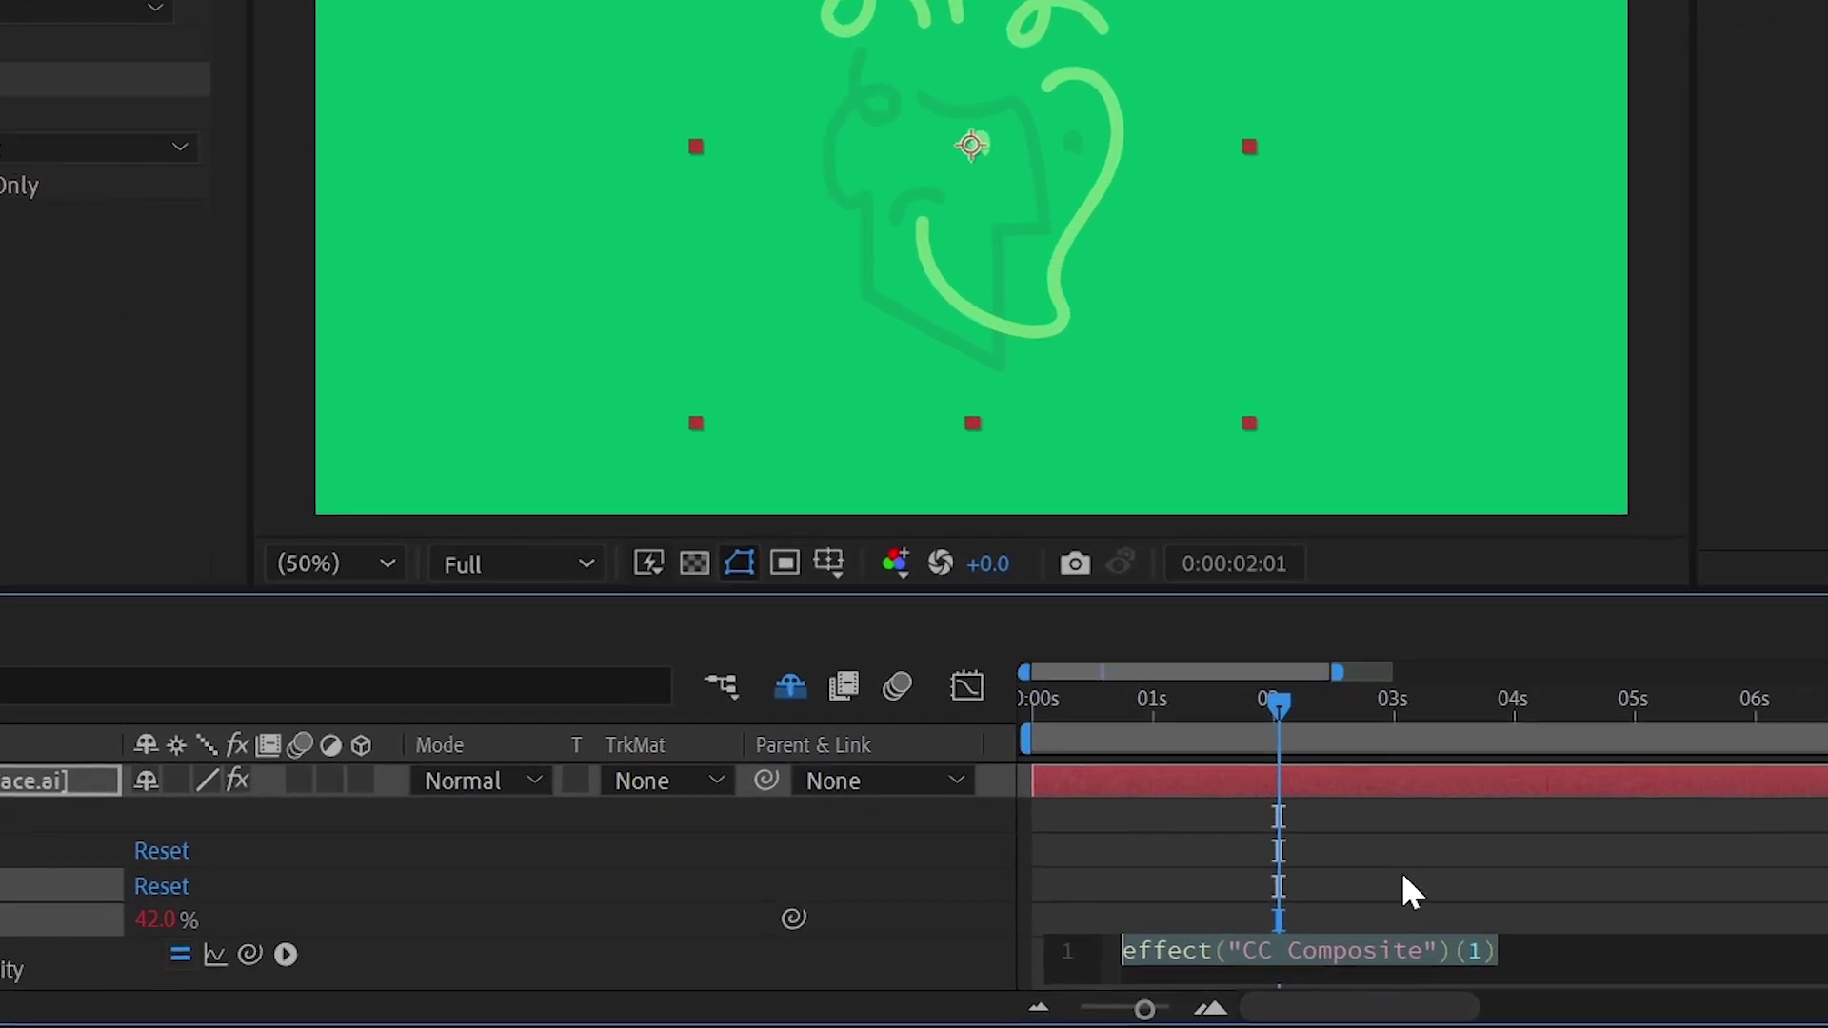
{"action": "type", "text": "wig"}
{"action": "key", "text": "Return"}
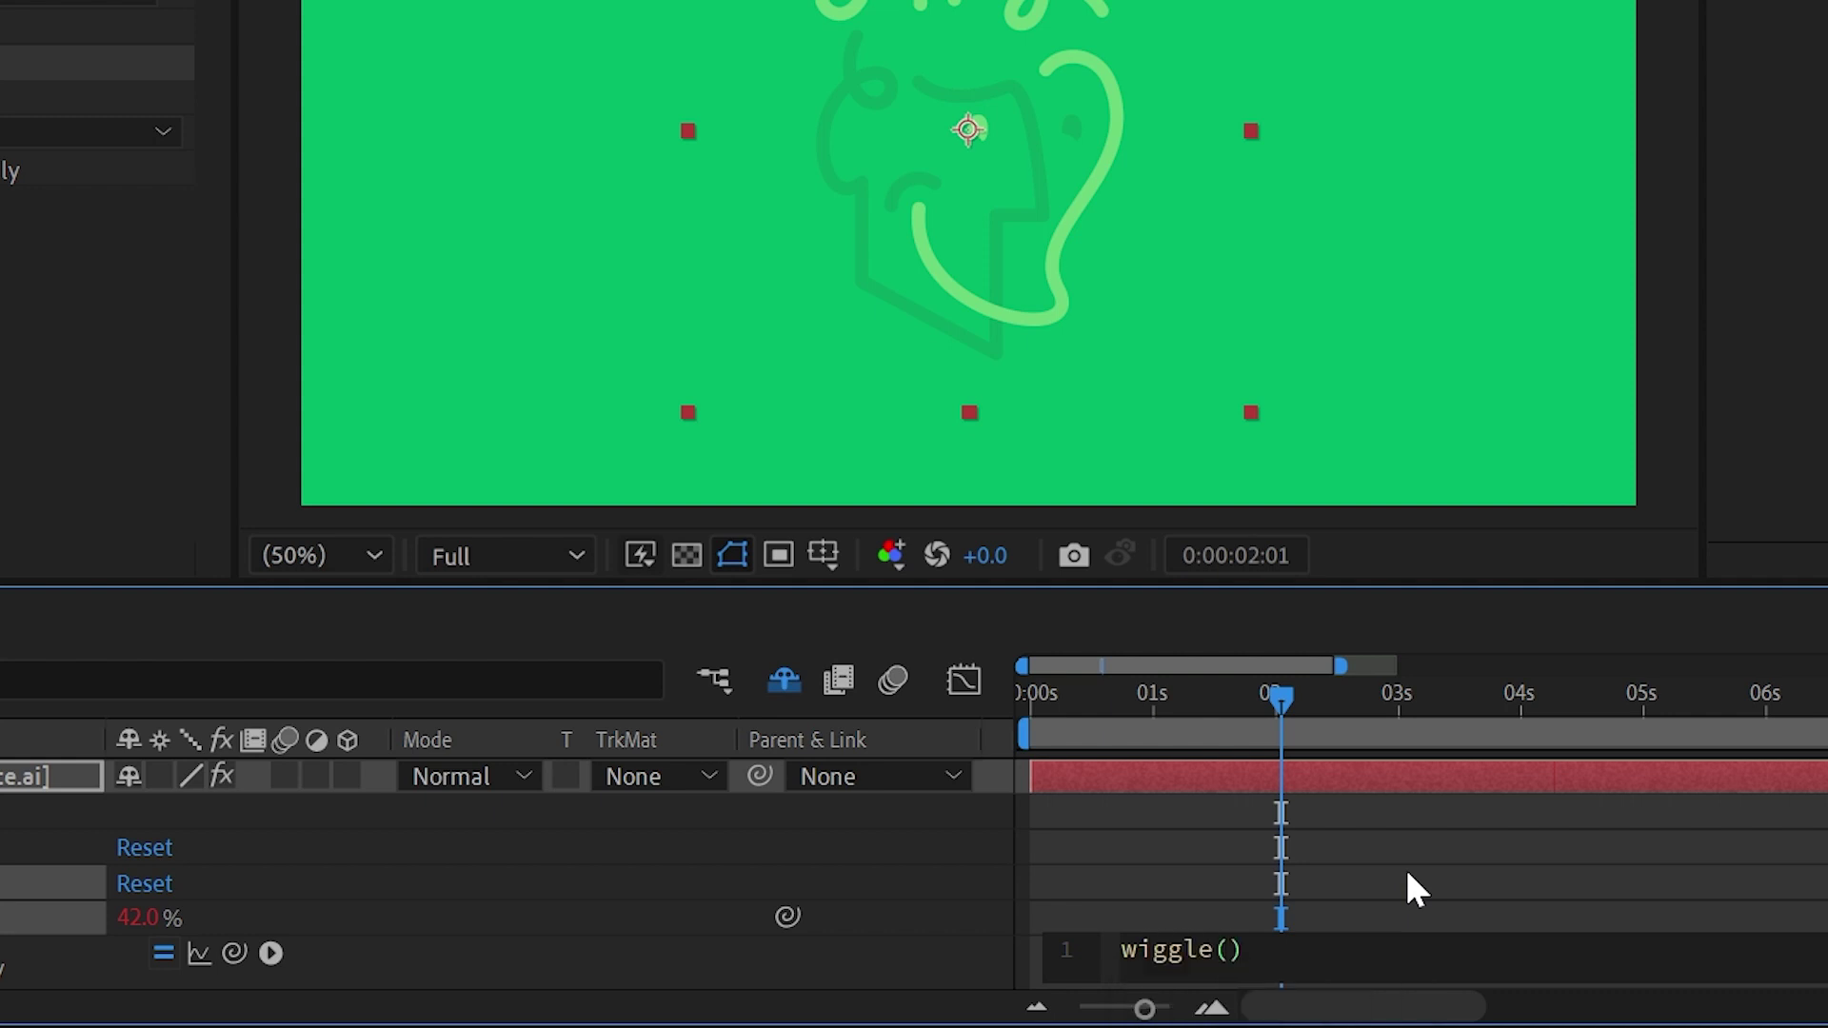
{"action": "type", "text": "15"}
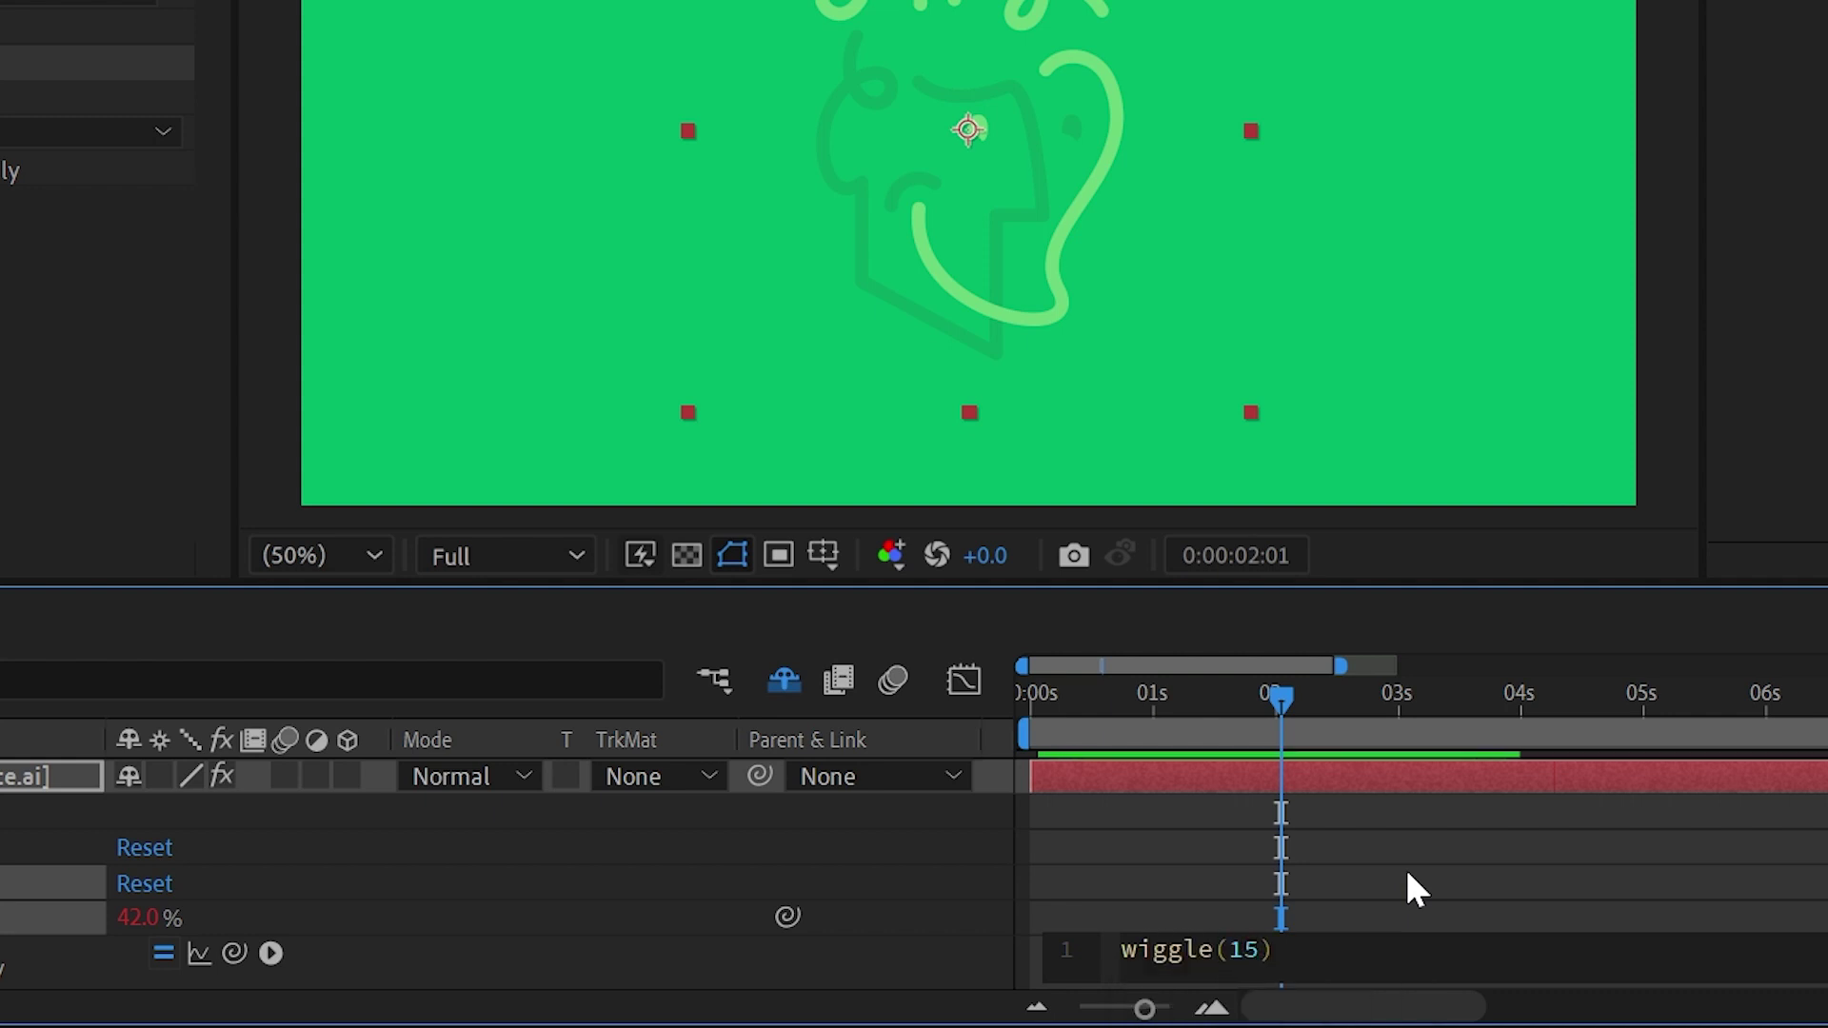
{"action": "type", "text": ","}
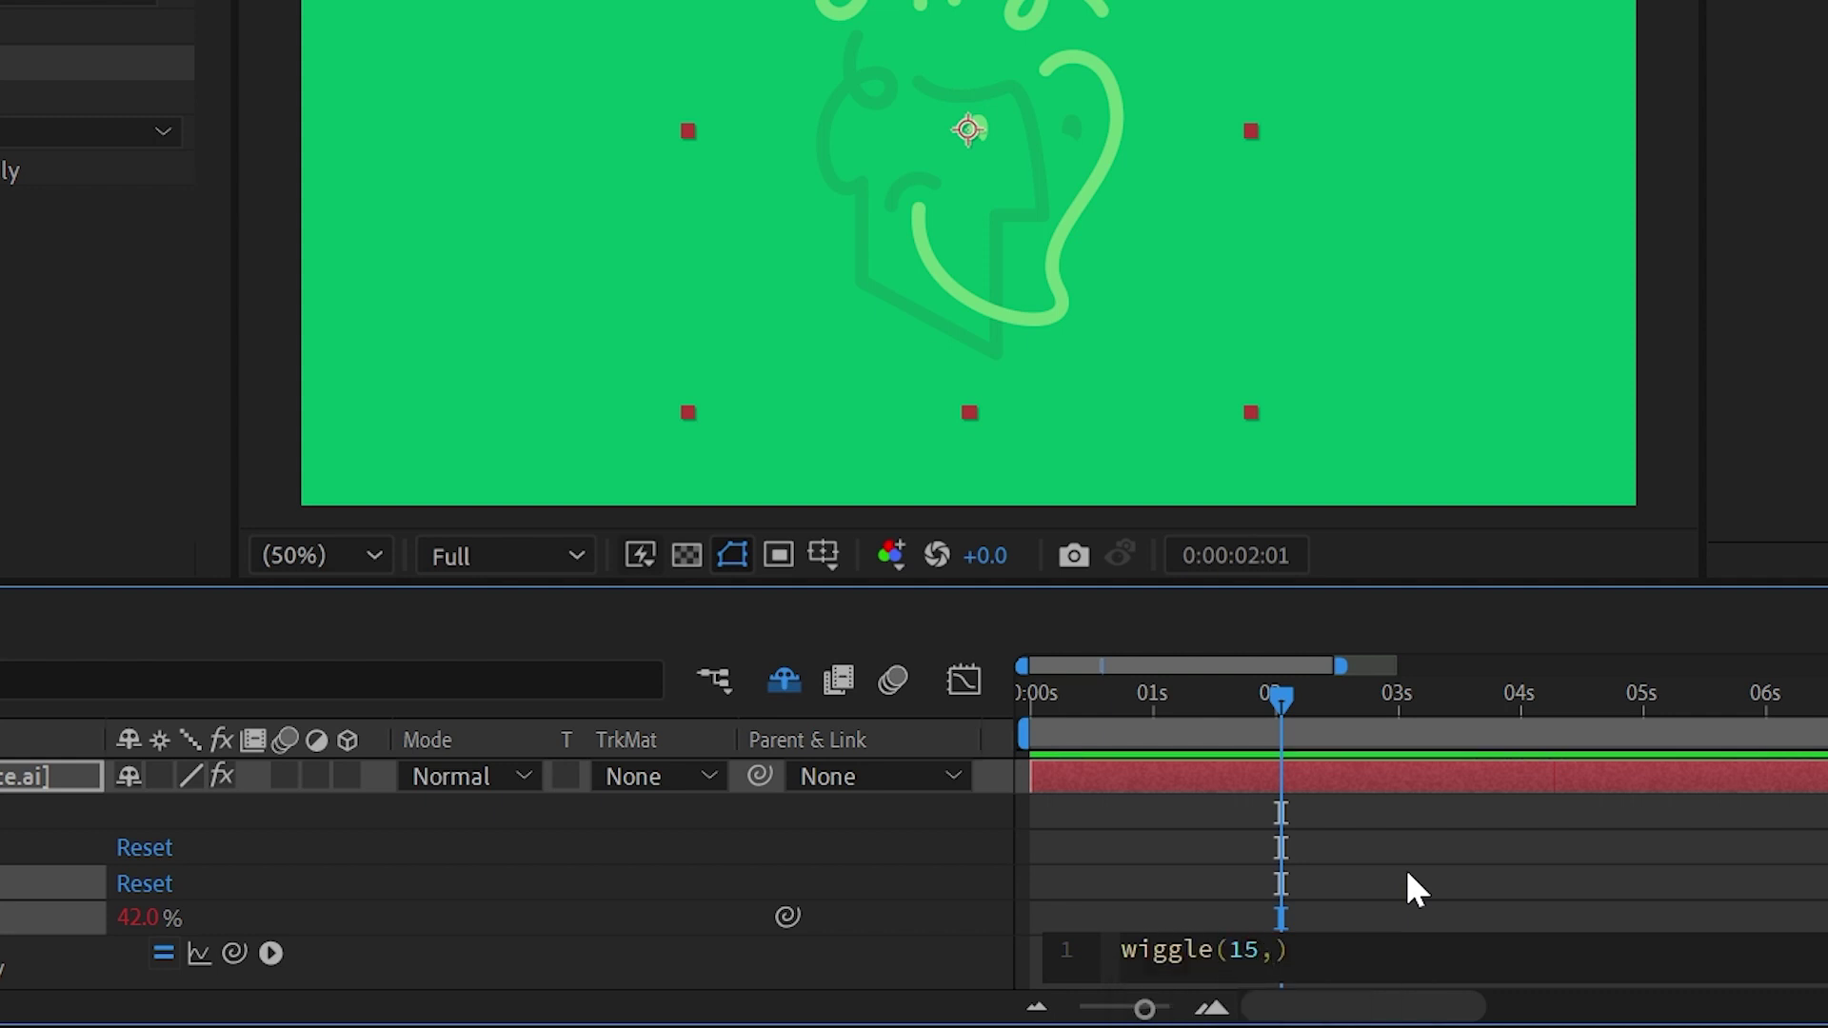
{"action": "type", "text": "50"}
{"action": "key", "text": "Right"}
{"action": "type", "text": ";"}
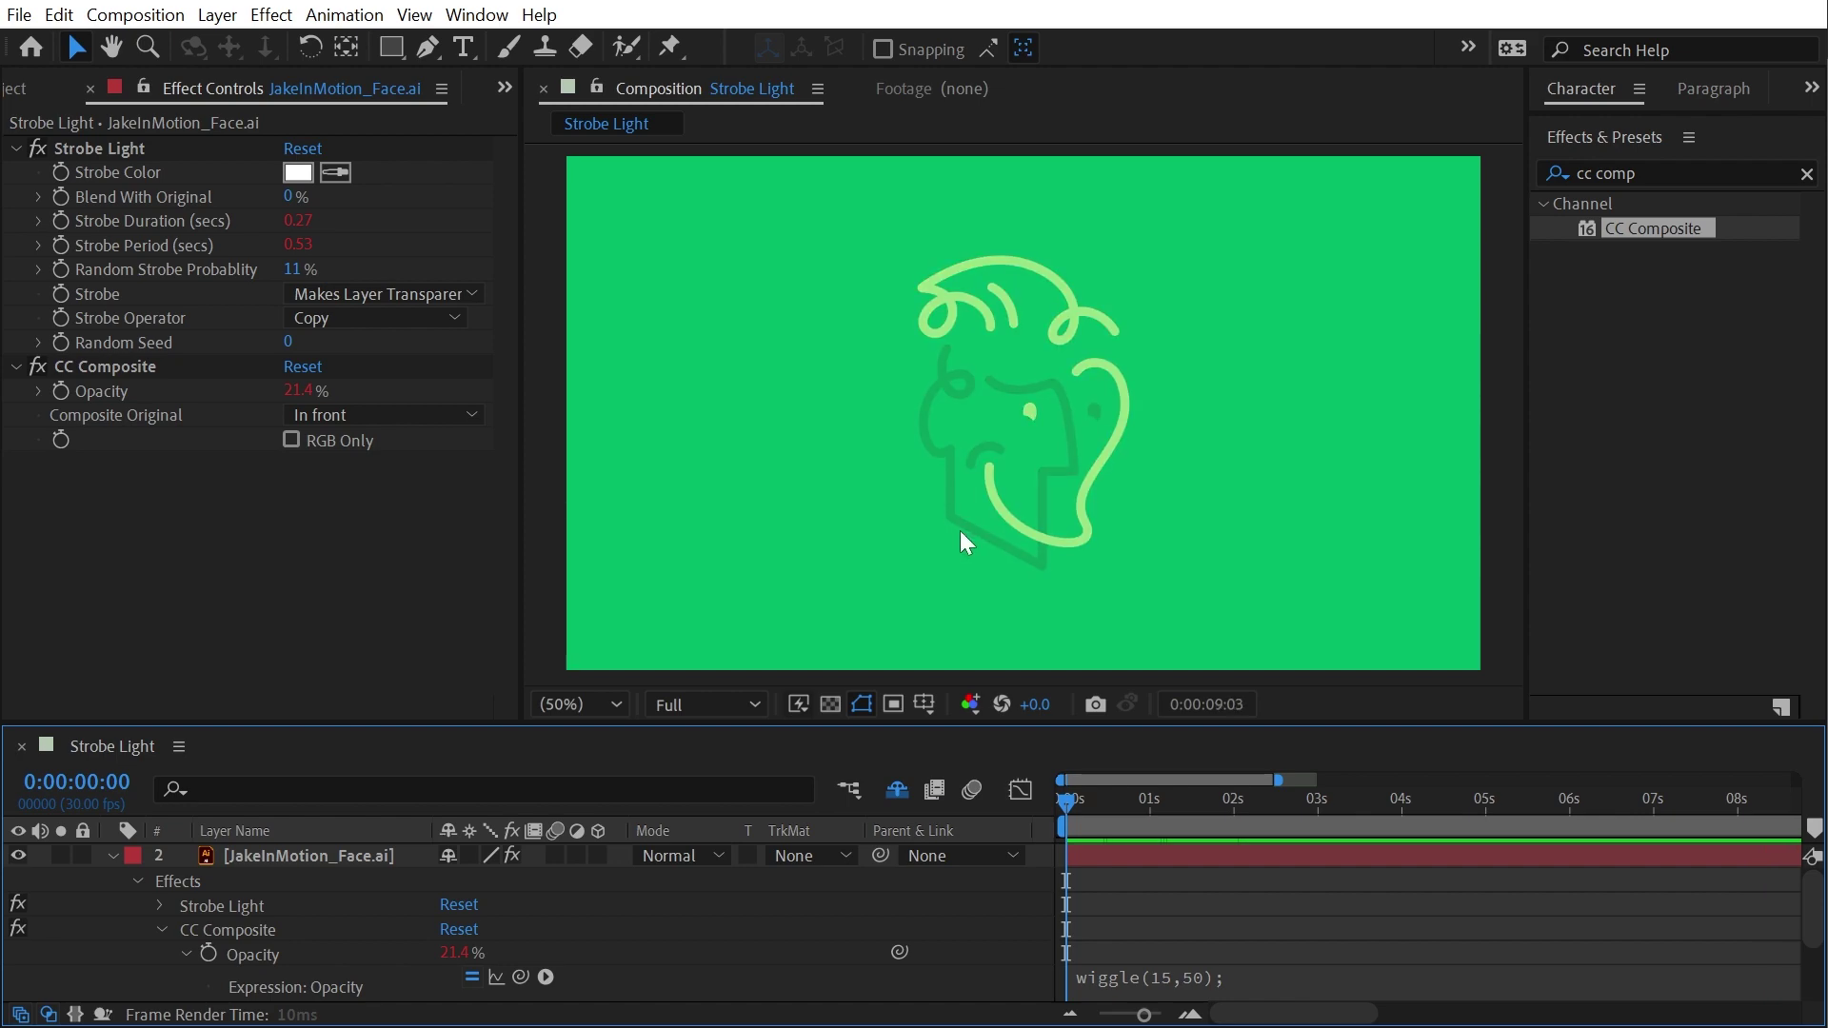
Step: Delete the CC Composite effect and set Strobe Light to Operates On Color Only
{"action": "left_click", "coordinate": [101, 368]}
{"action": "key", "text": "Delete"}
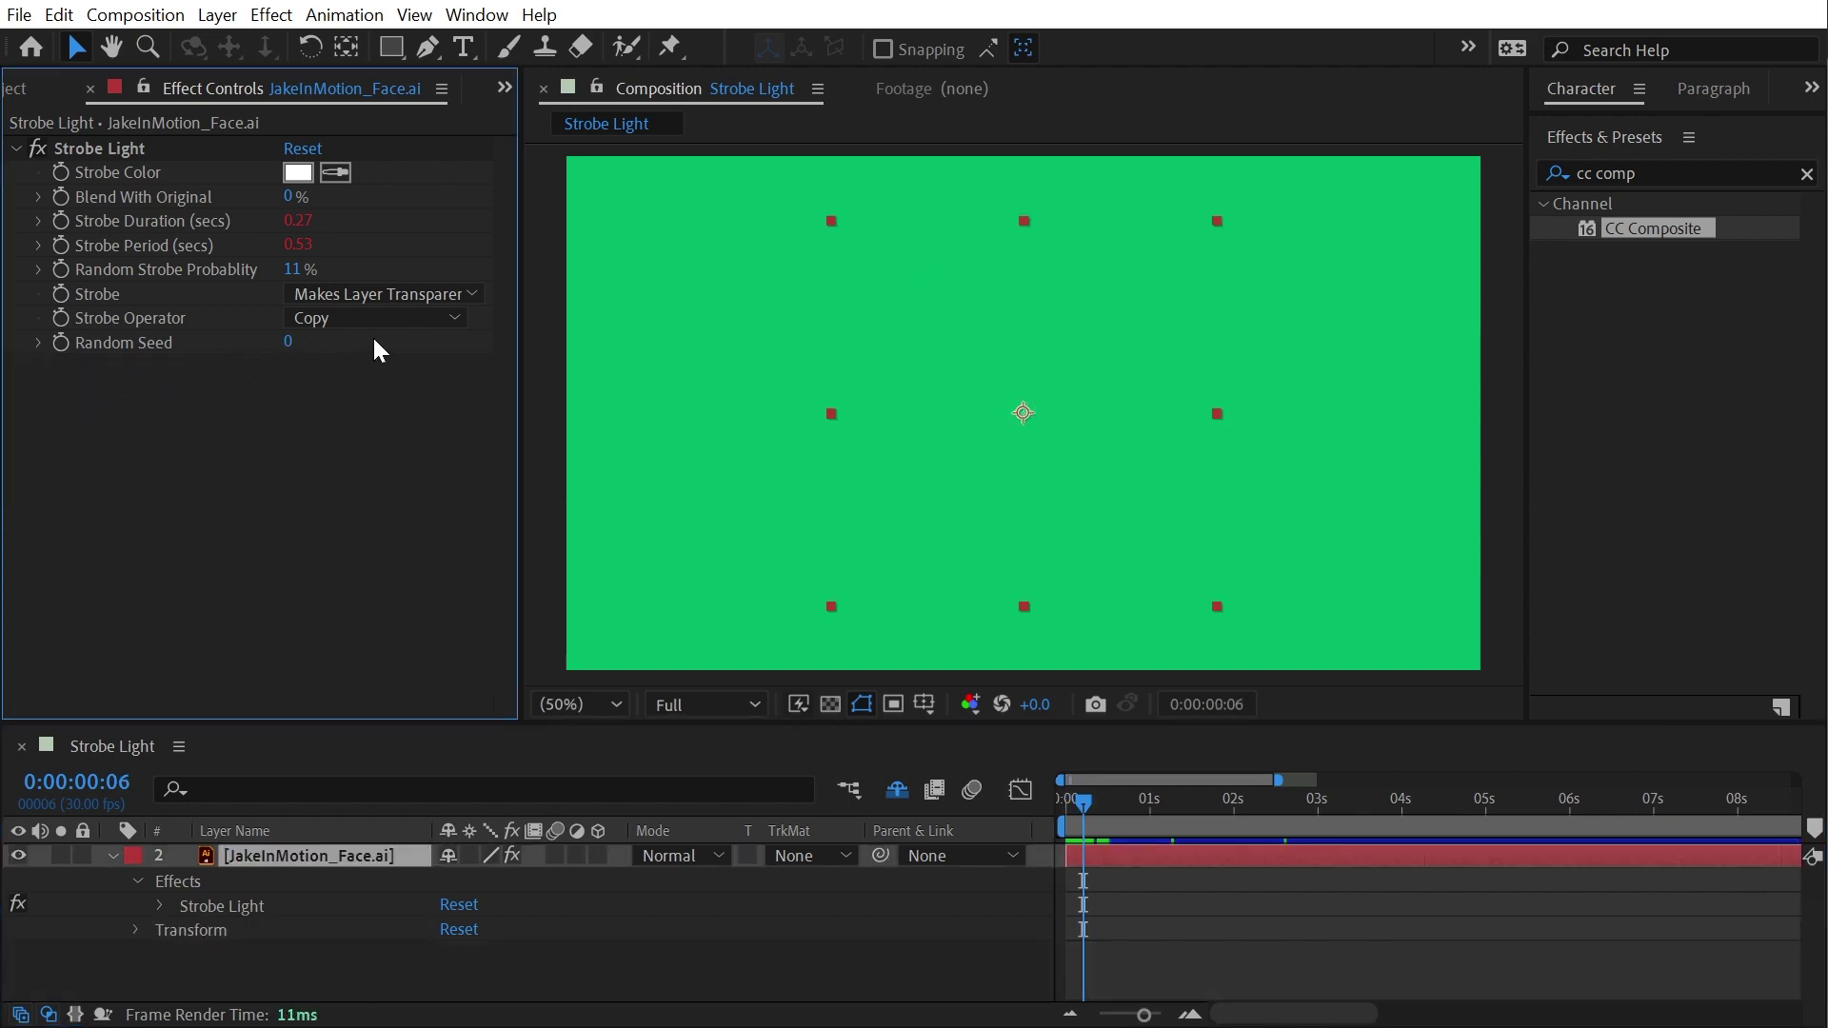
{"action": "left_click", "coordinate": [381, 293]}
{"action": "left_click", "coordinate": [391, 325]}
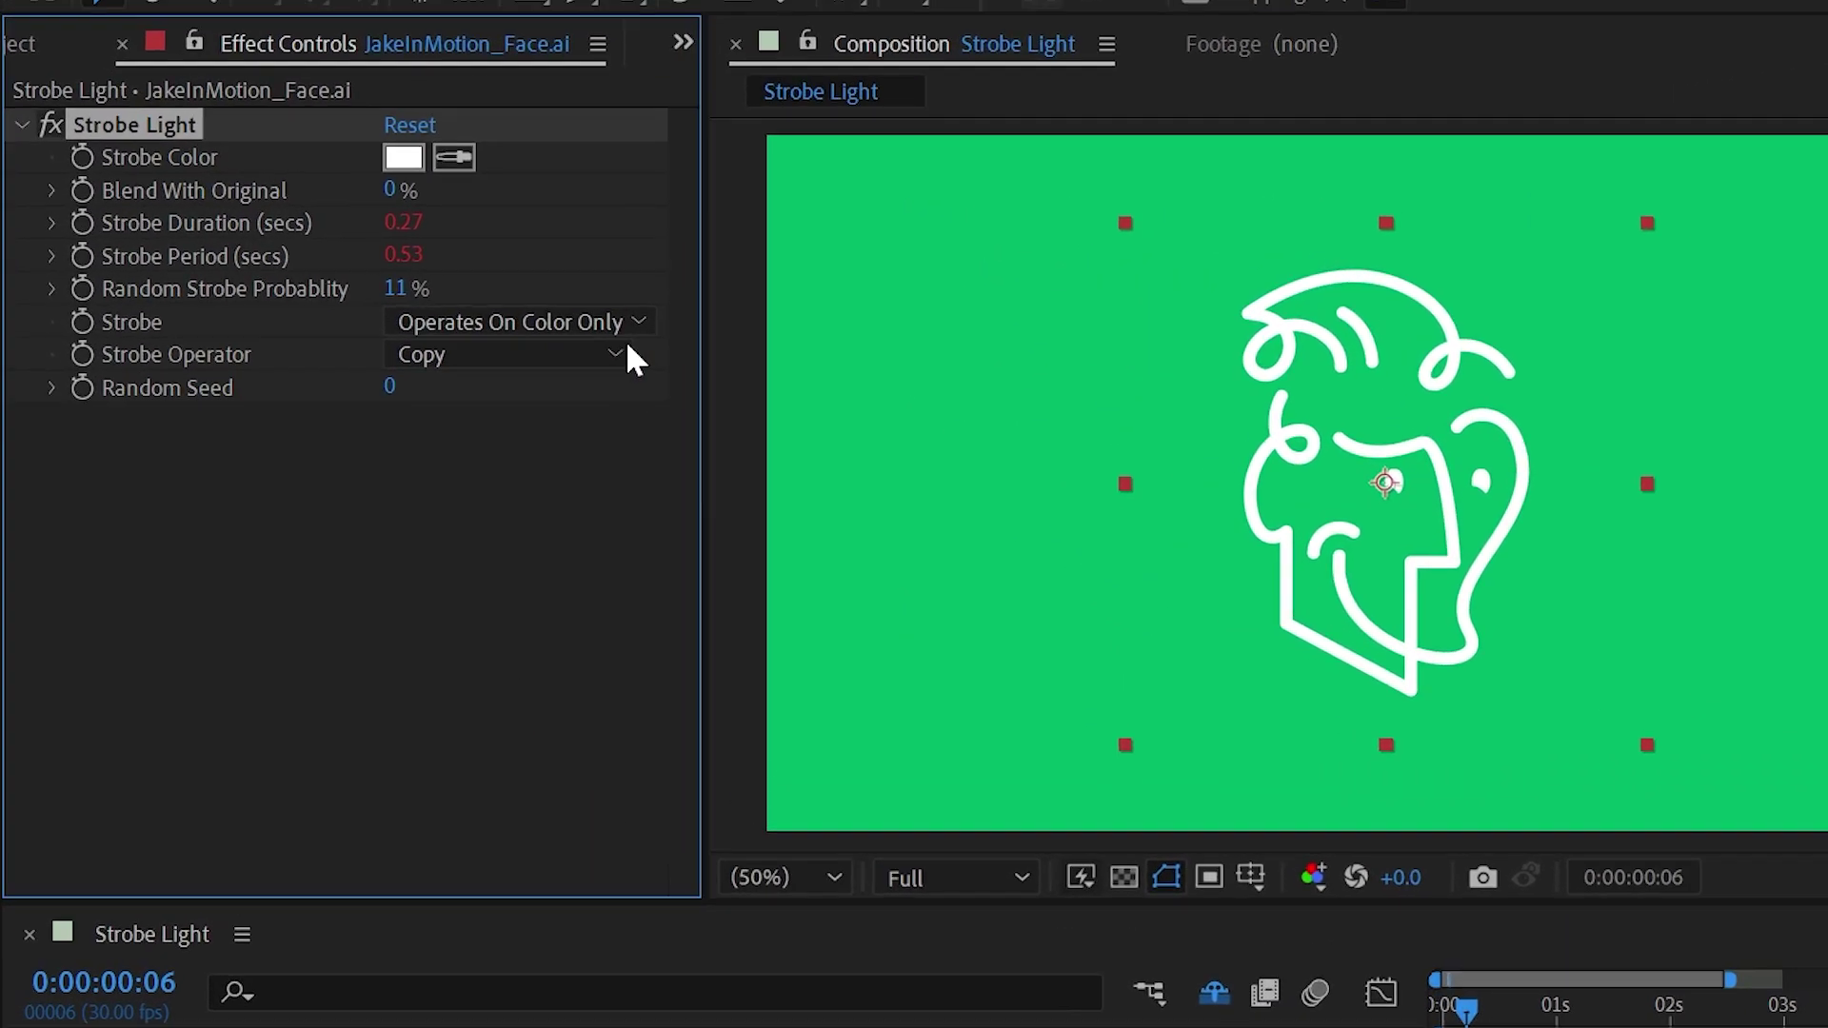
Step: Keep the Copy operator and set the Strobe Color to a vivid magenta
{"action": "left_click", "coordinate": [515, 370]}
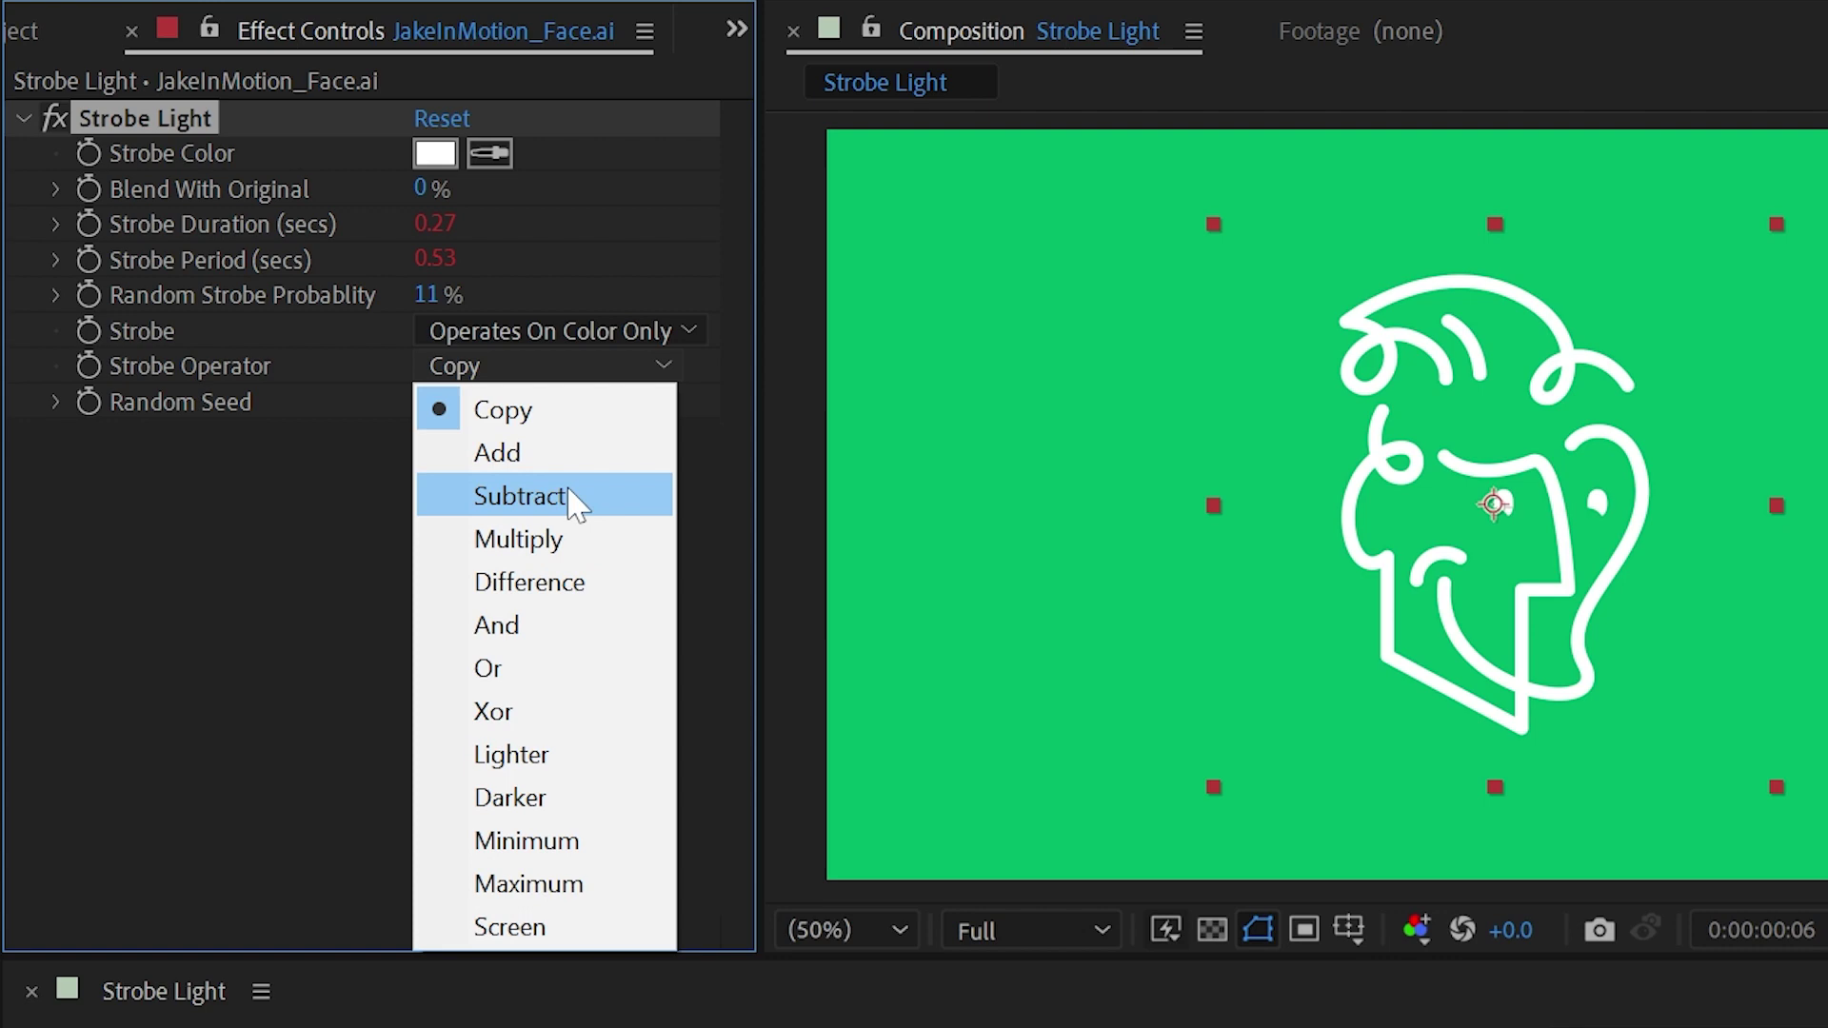
{"action": "left_click", "coordinate": [318, 673]}
{"action": "left_click", "coordinate": [431, 153]}
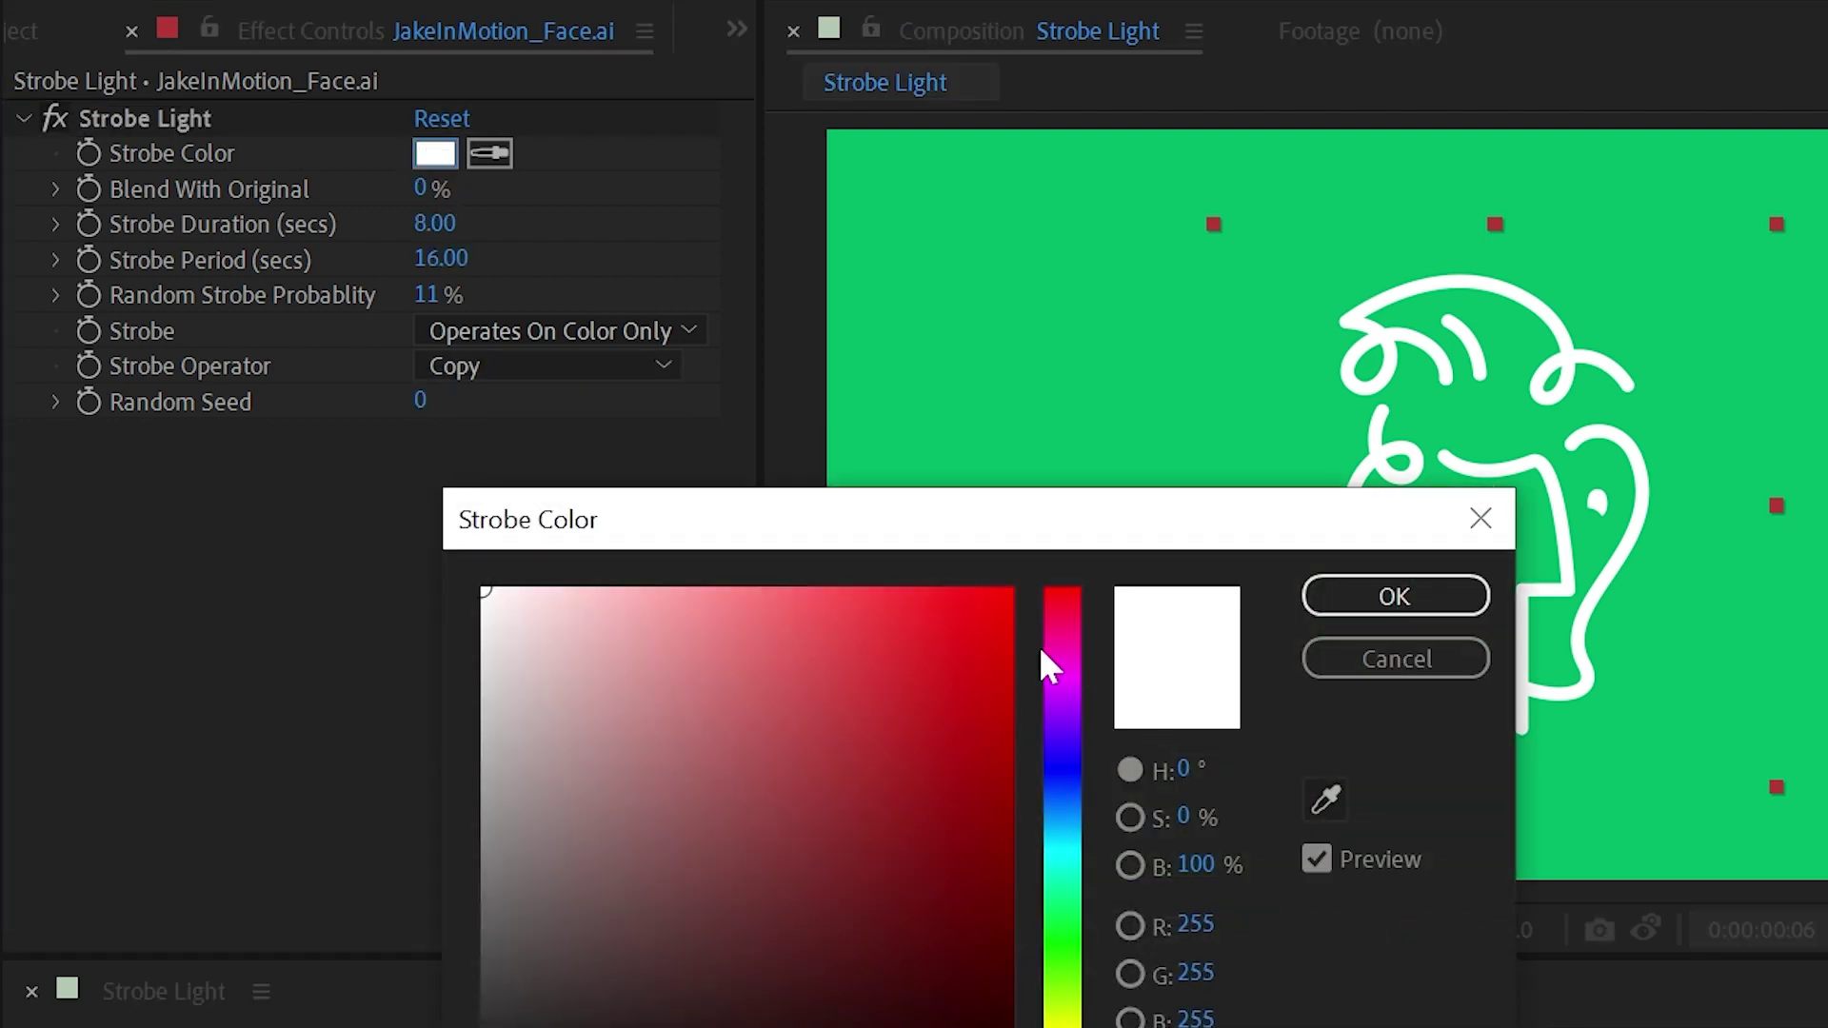
{"action": "left_click", "coordinate": [1057, 657]}
{"action": "left_click_drag", "start_coordinate": [952, 654], "coordinate": [1012, 592]}
{"action": "left_click", "coordinate": [1389, 598]}
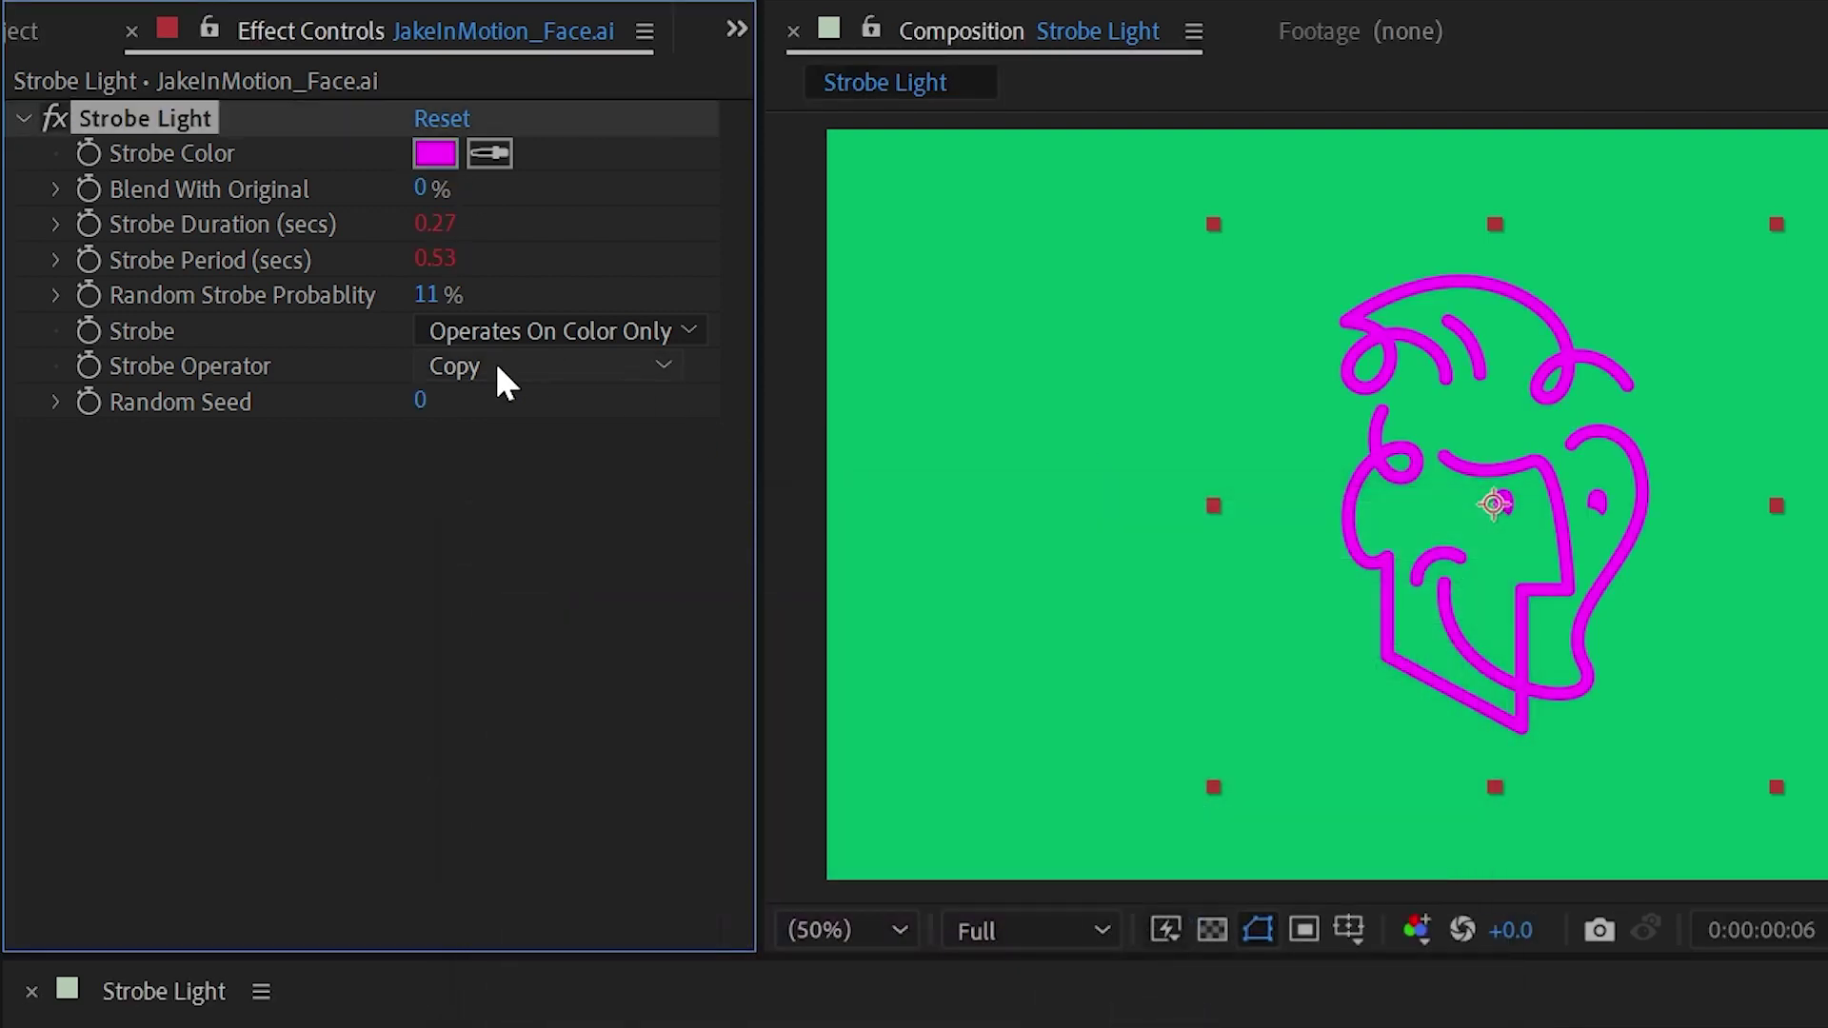
Step: Preview the Add and Subtract strobe operators, then settle on Screen
{"action": "left_click", "coordinate": [497, 371]}
{"action": "left_click", "coordinate": [543, 455]}
{"action": "key", "text": "space"}
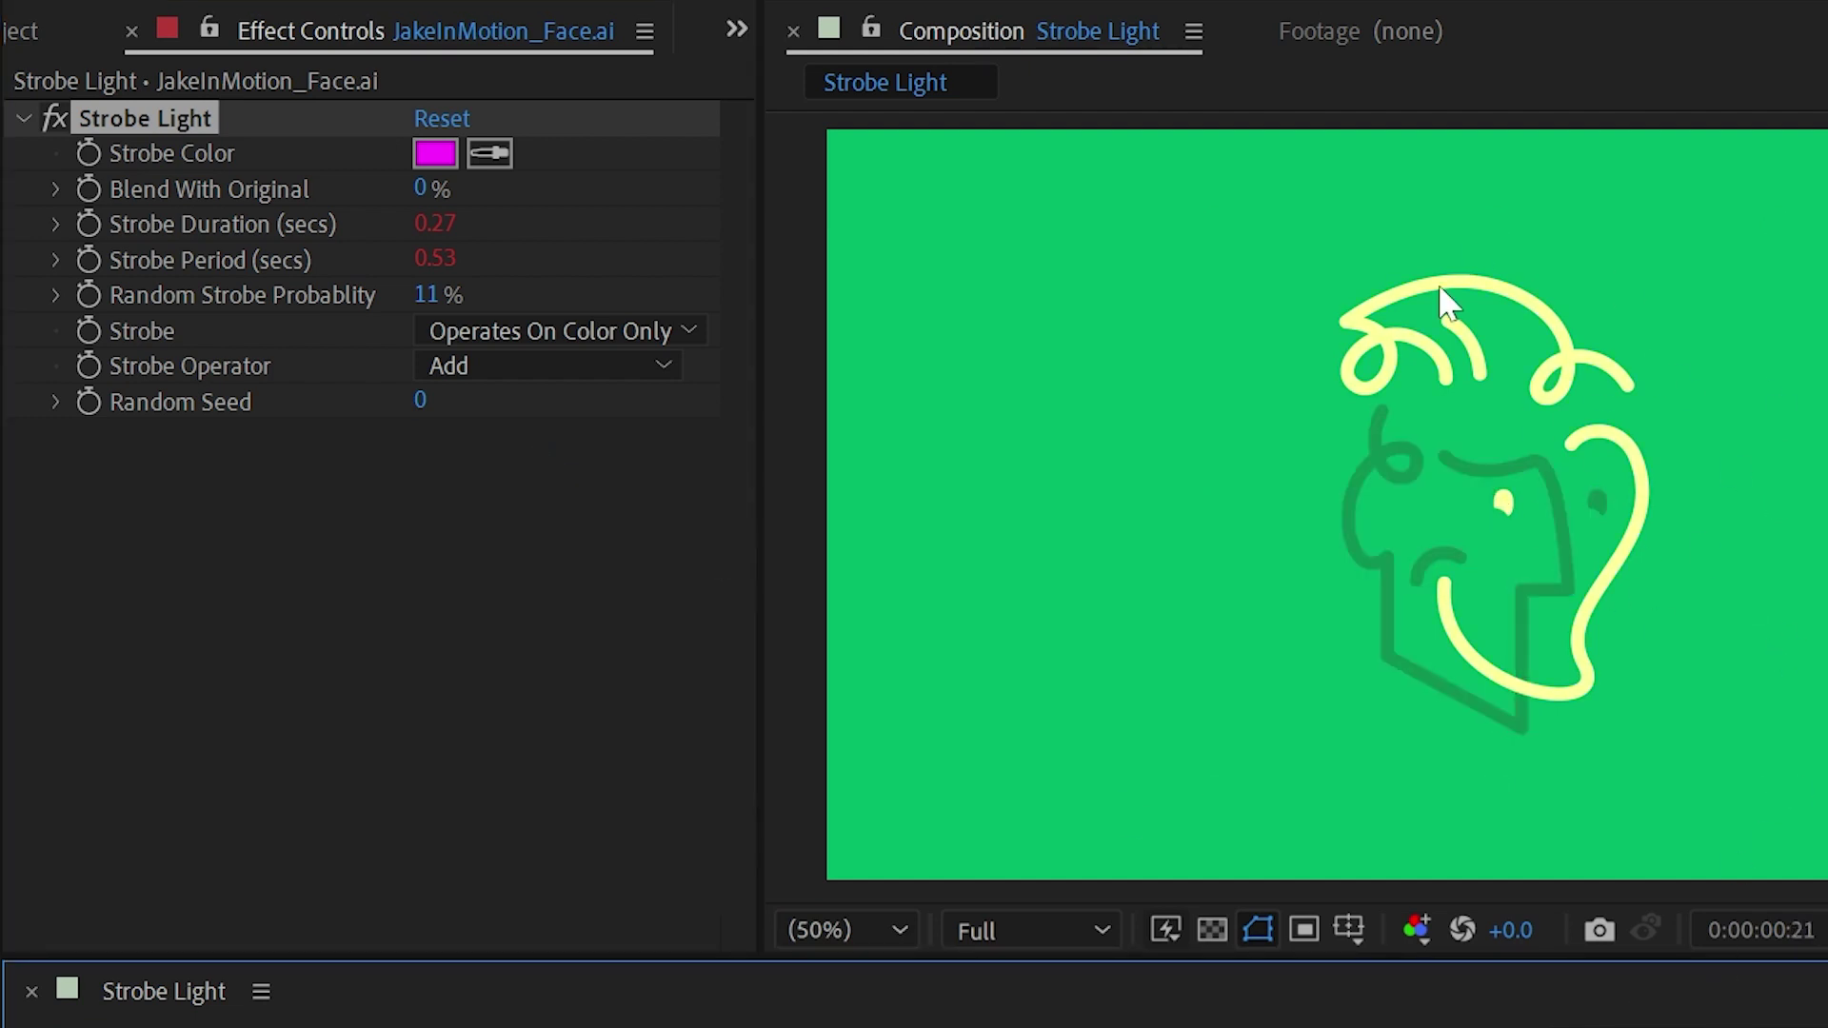
{"action": "key", "text": "space"}
{"action": "left_click", "coordinate": [514, 367]}
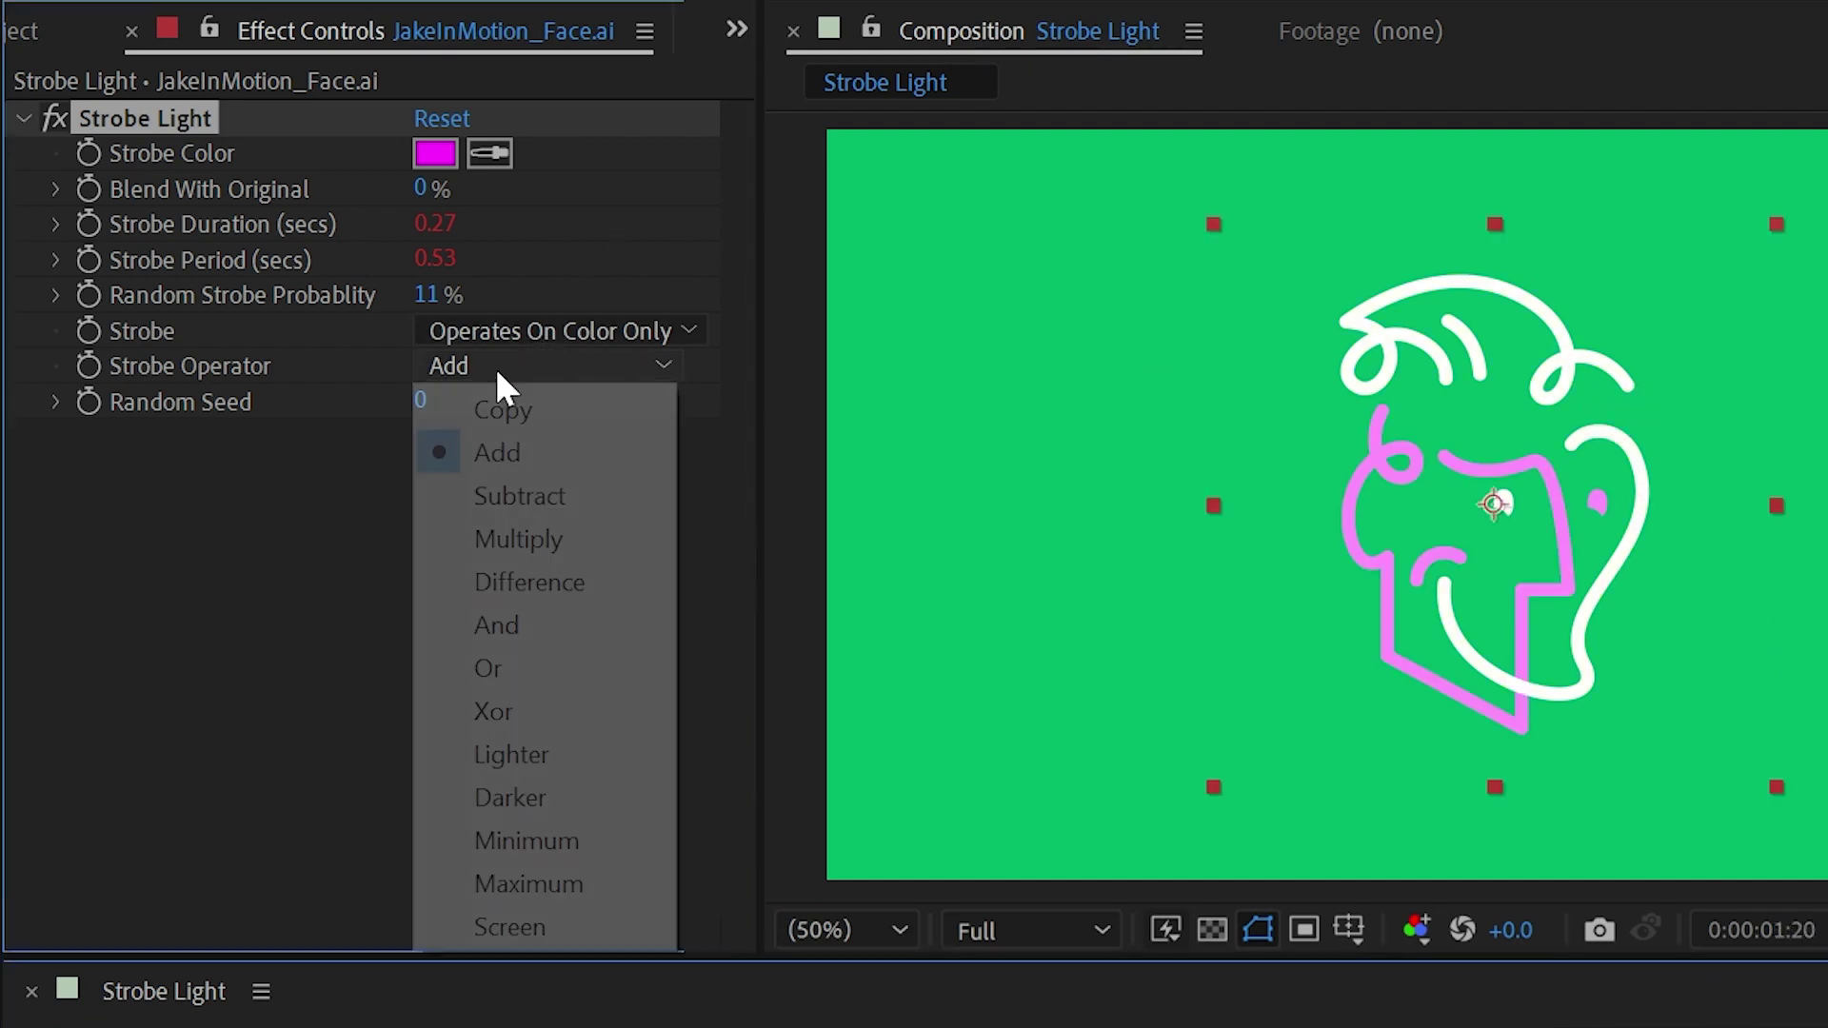
{"action": "left_click", "coordinate": [583, 497]}
{"action": "left_click", "coordinate": [557, 368]}
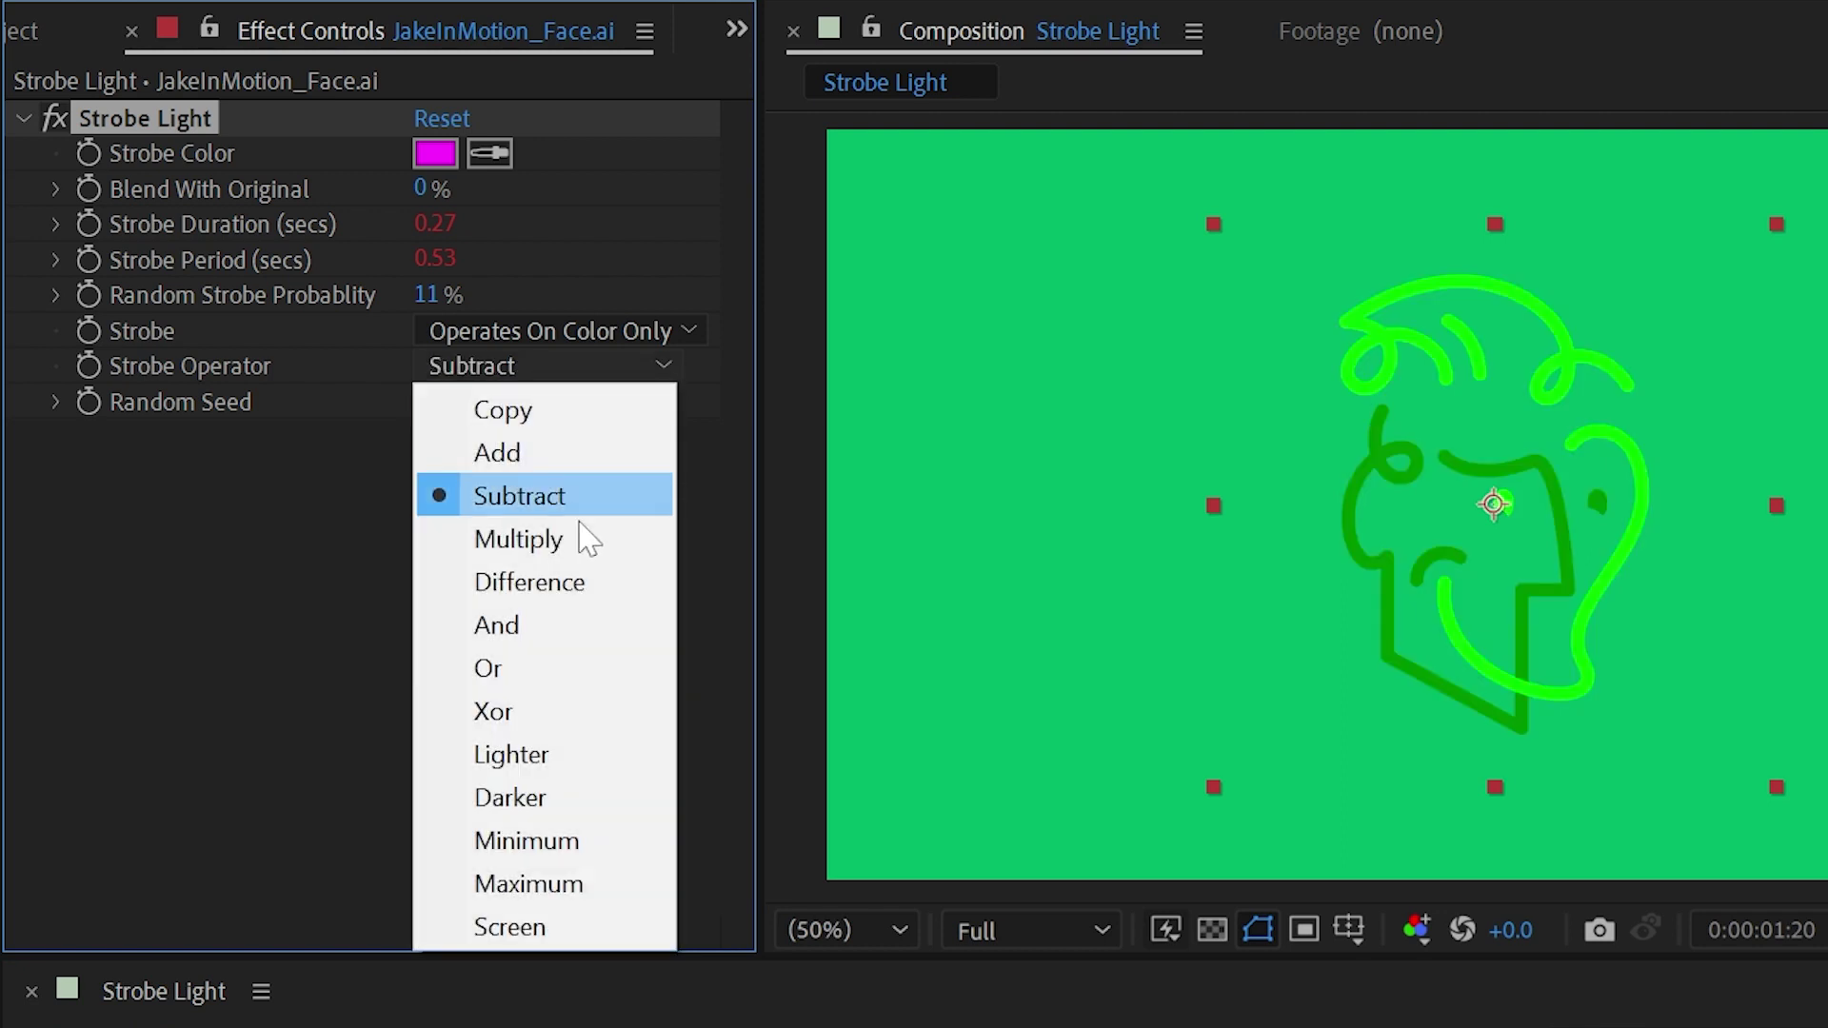
{"action": "left_click", "coordinate": [598, 927]}
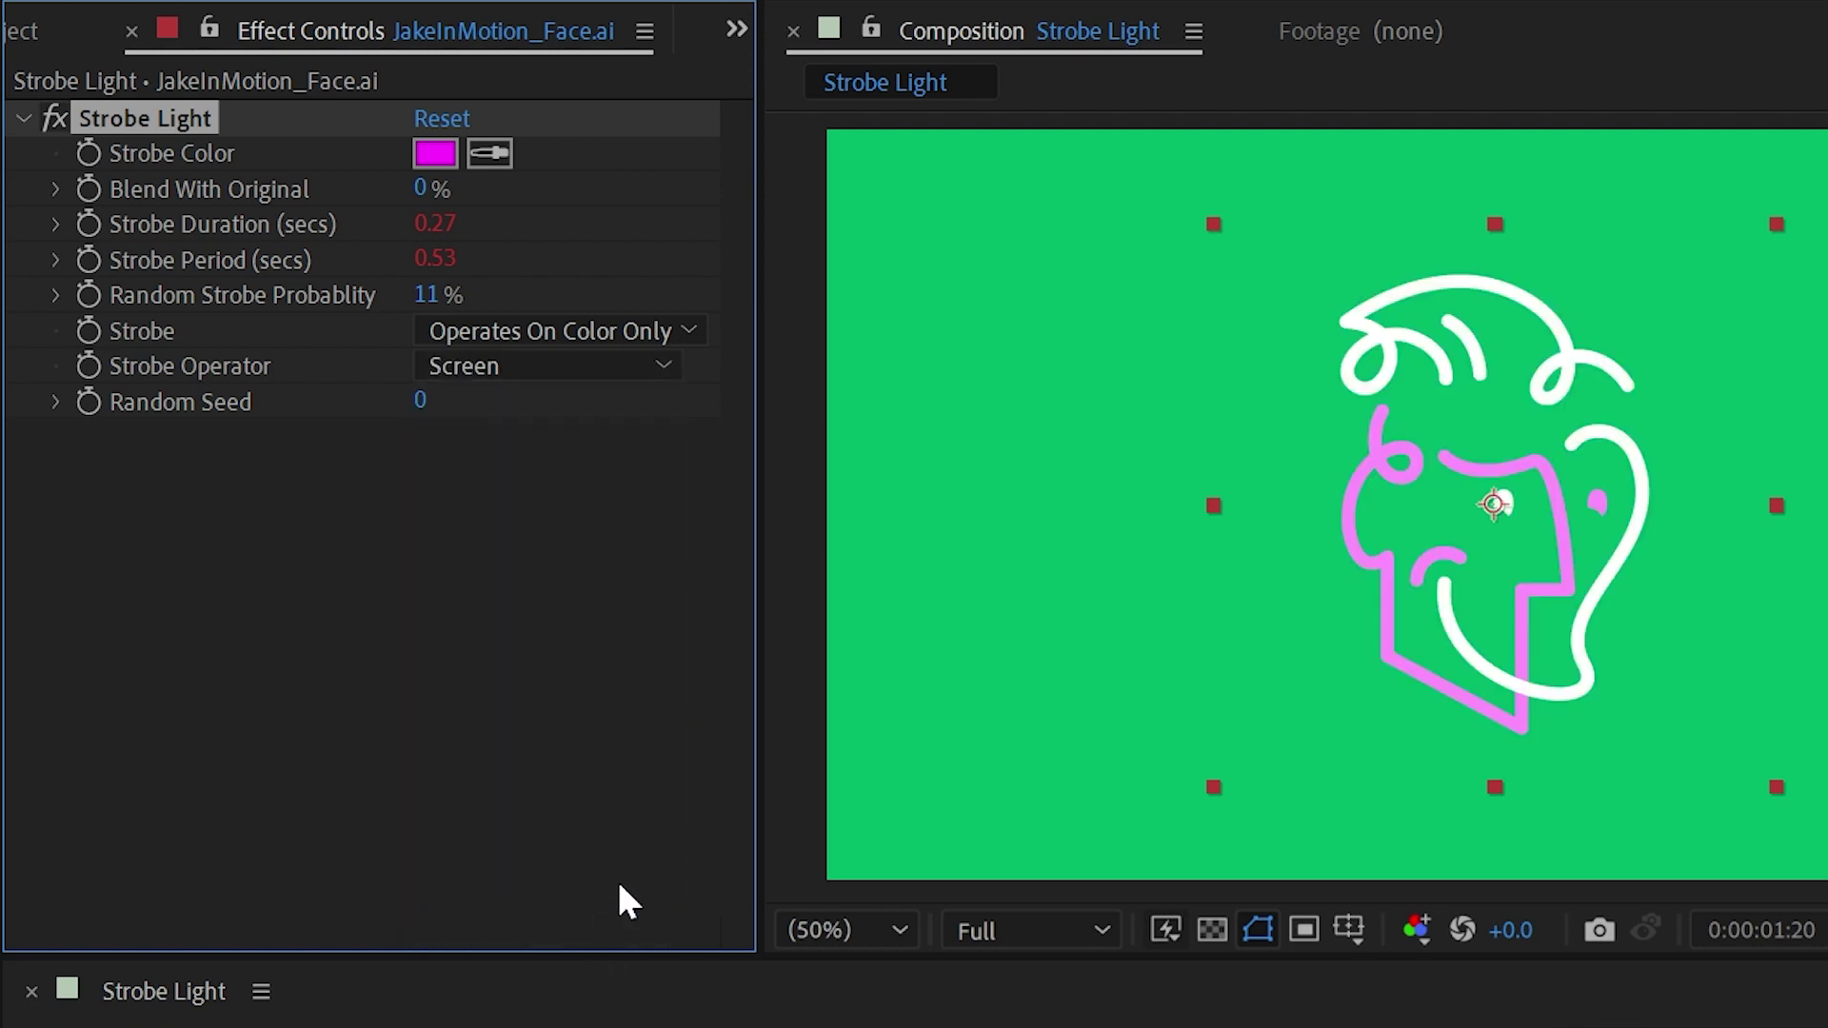
Step: Scrub the Strobe Light Random Seed from 0 up to 35000
{"action": "left_click_drag", "start_coordinate": [436, 398], "coordinate": [497, 394]}
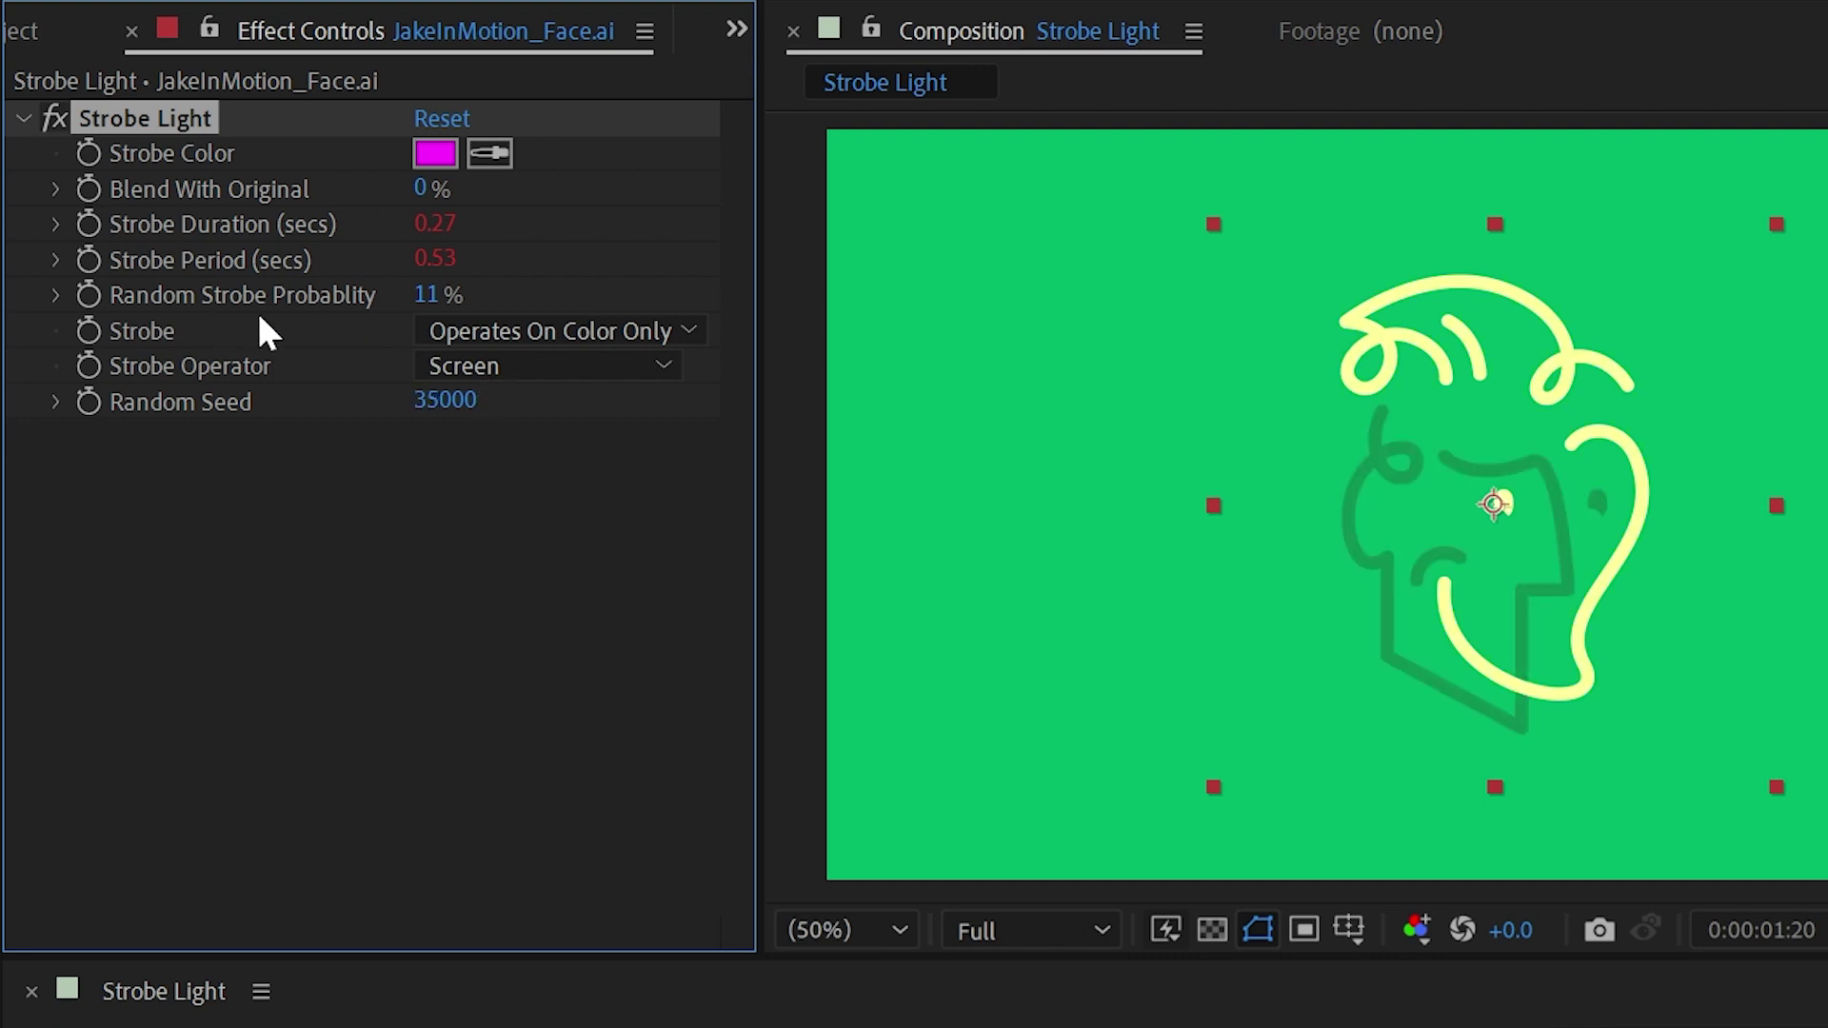